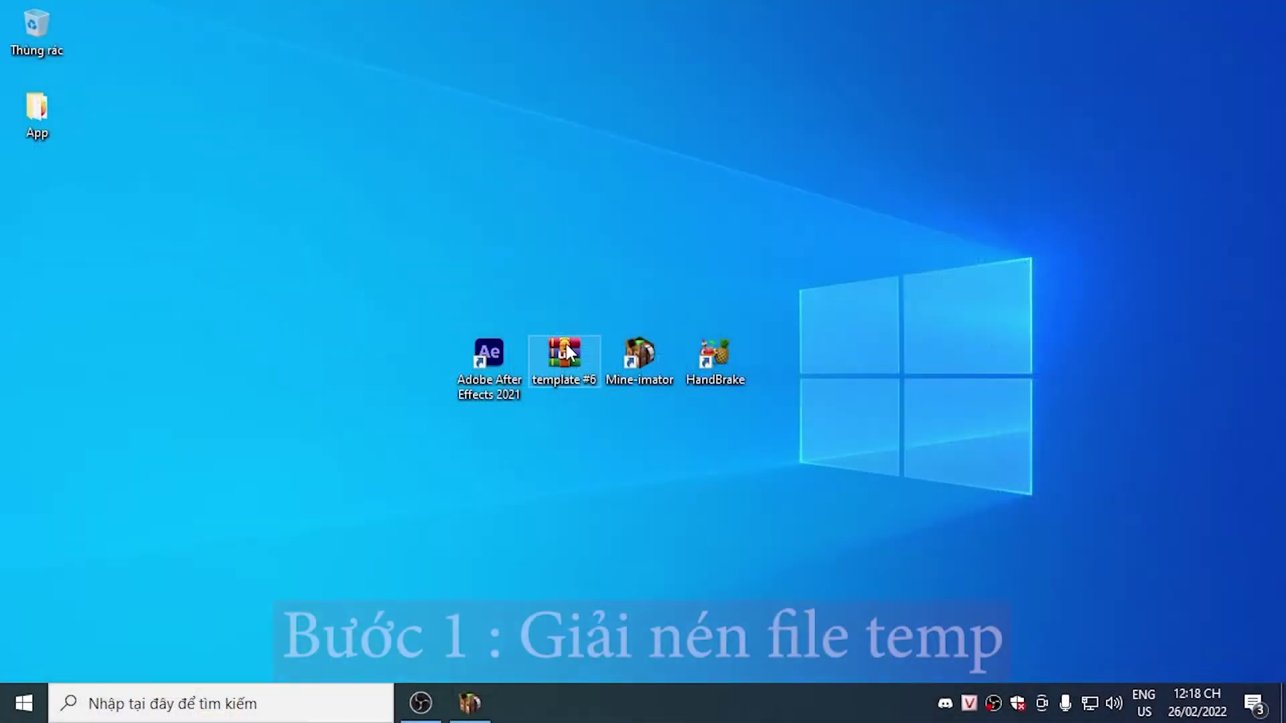
# Extract the template #6 archive with WinRAR and place the folder beside HandBrake
pyautogui.rightClick(565, 346)
pyautogui.moveTo(648, 368)
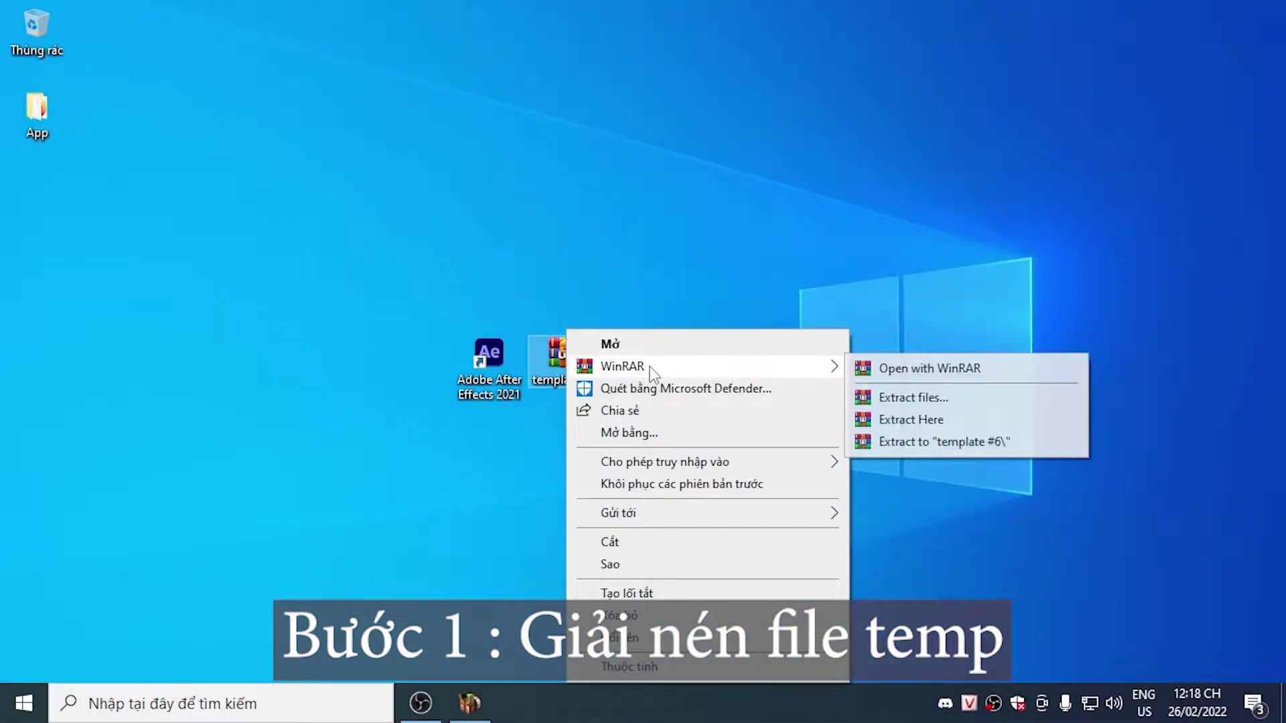
pyautogui.click(904, 419)
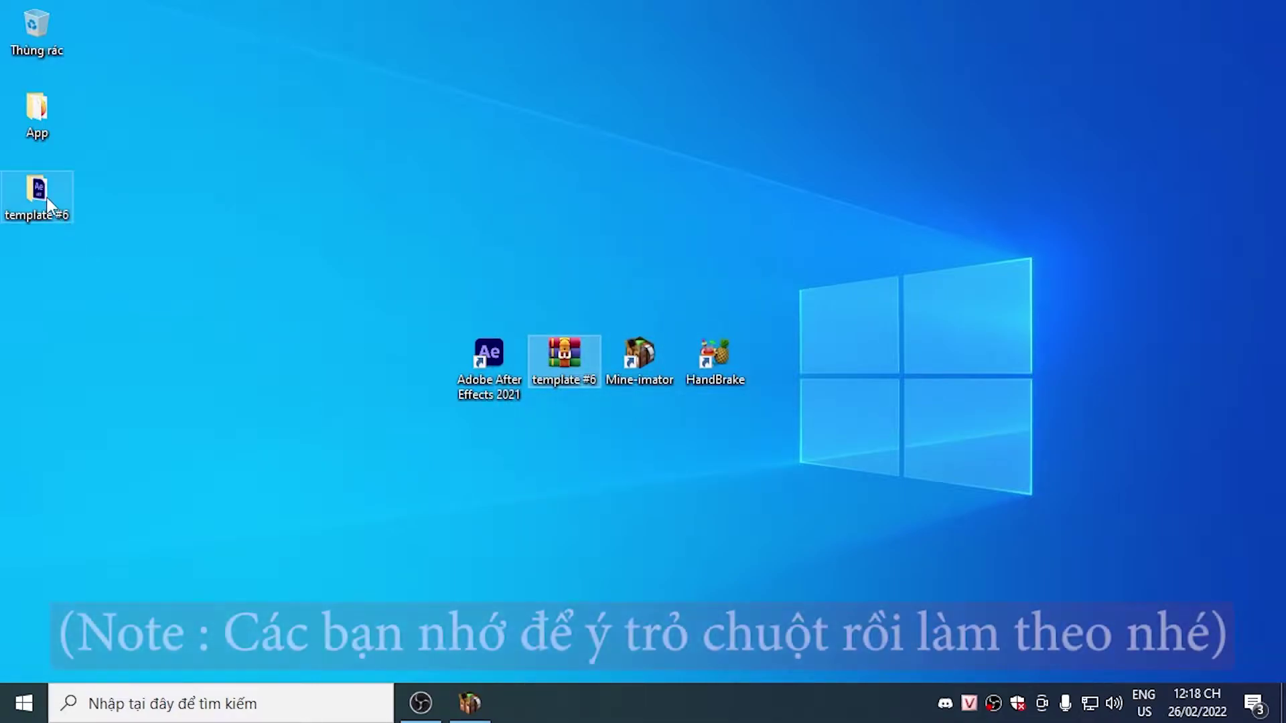
pyautogui.moveTo(47, 198); pyautogui.dragTo(805, 303)
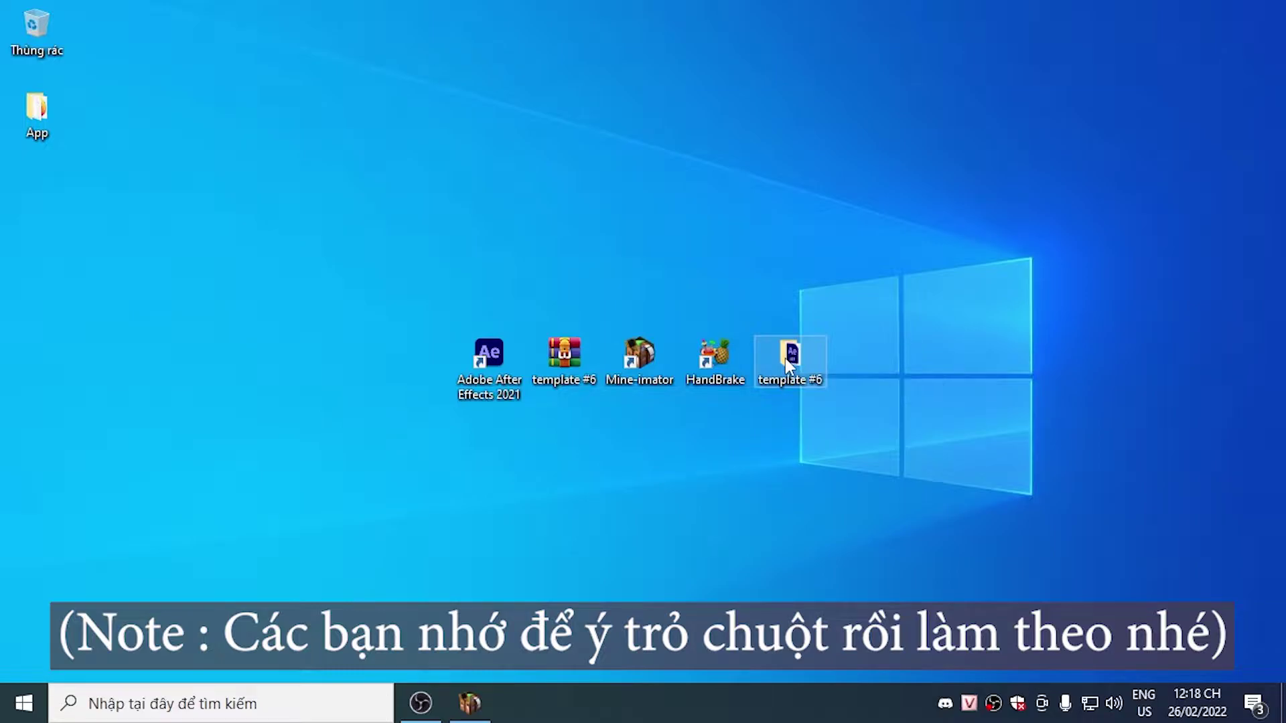
# Check the MI folder inside template #6, then close the Explorer window
pyautogui.doubleClick(785, 359)
pyautogui.doubleClick(344, 256)
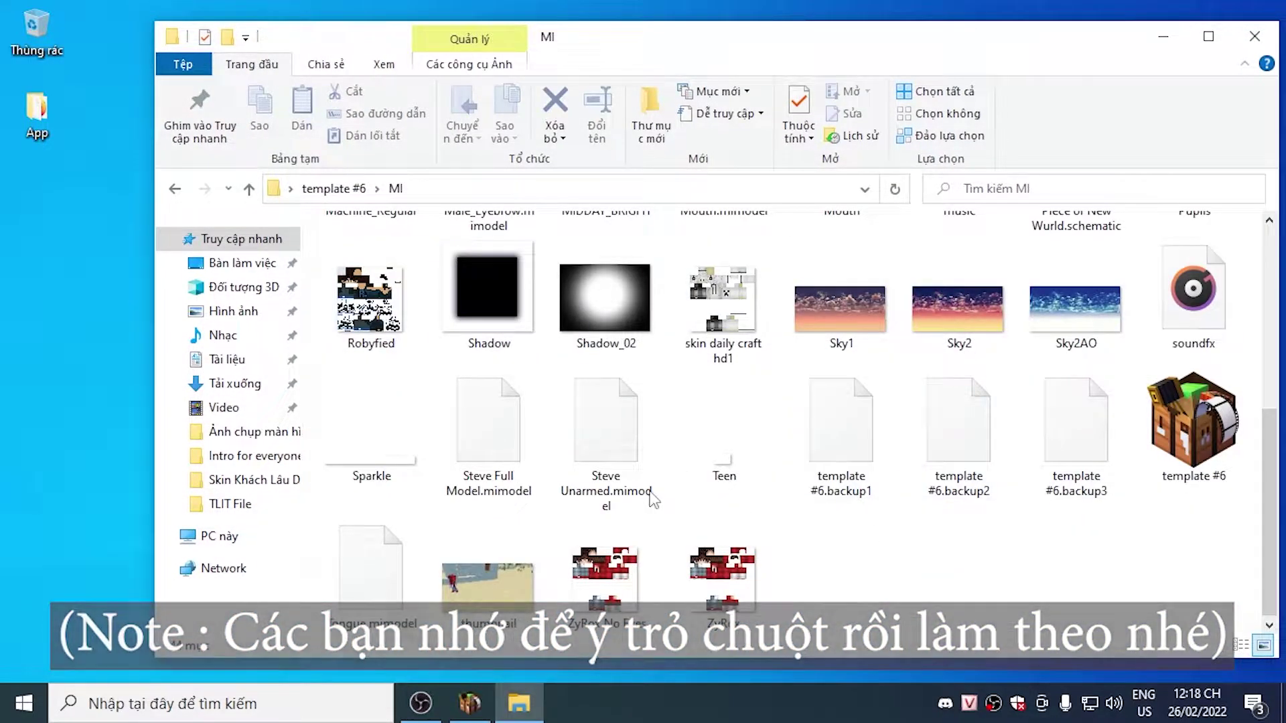
pyautogui.scroll(10, 950, 544)
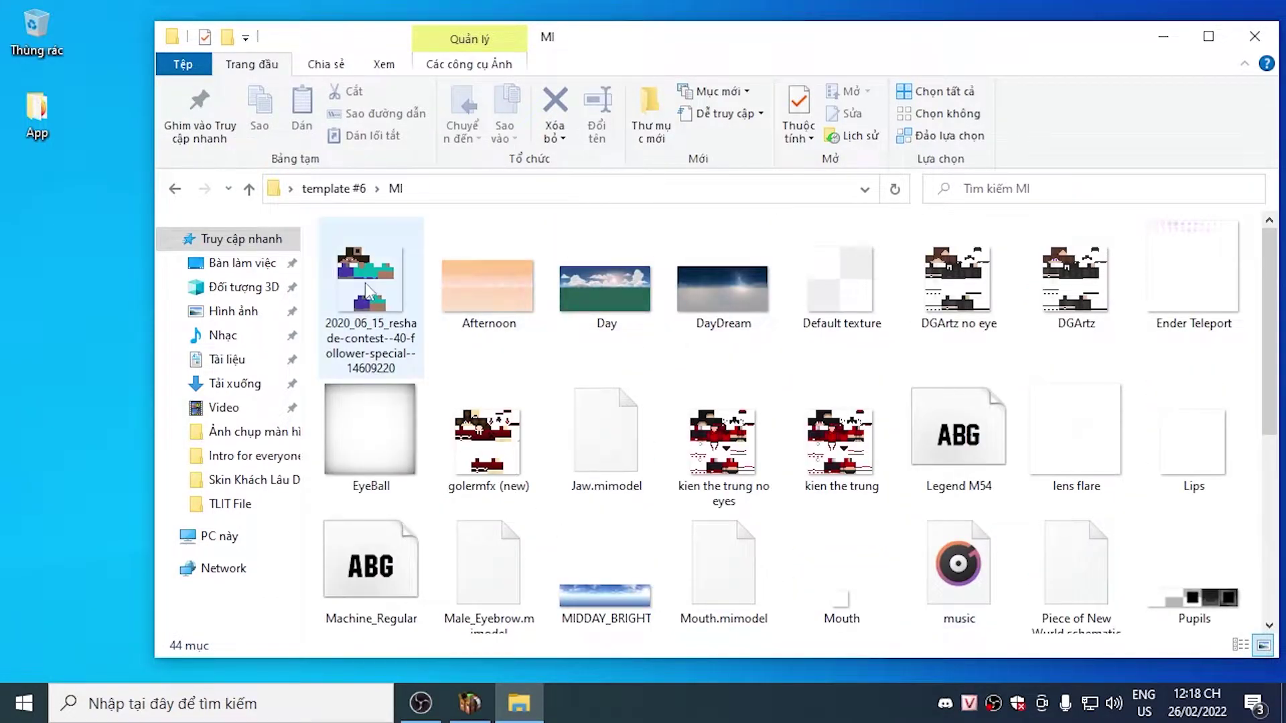
pyautogui.click(175, 188)
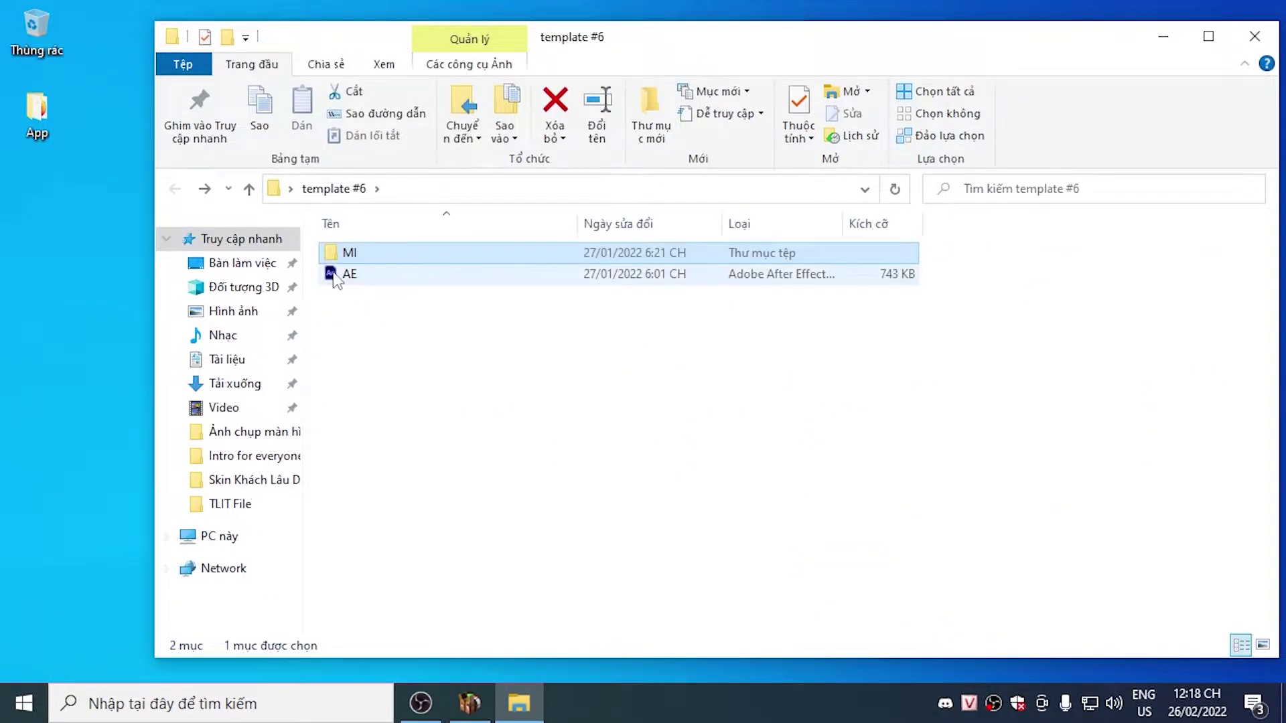
pyautogui.click(1254, 35)
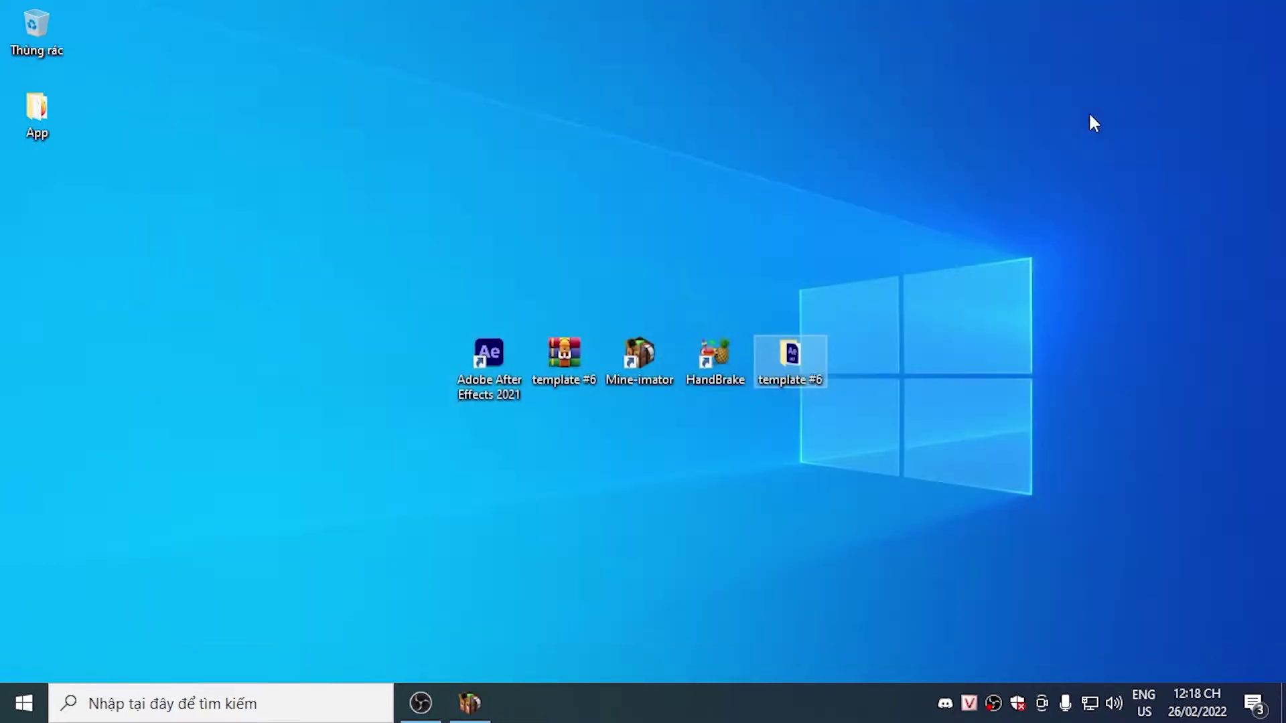
# Open the template #6 project from Desktop > template #6 > MI in Mine-imator
pyautogui.click(471, 704)
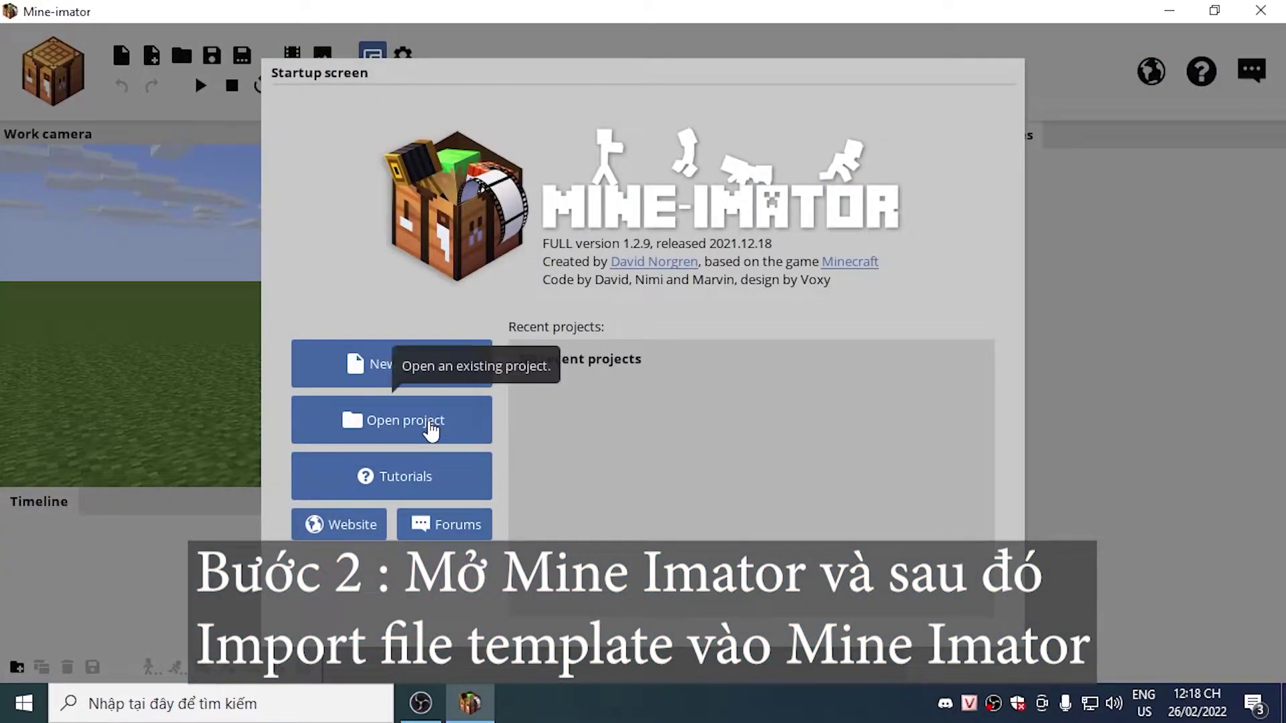
pyautogui.click(430, 431)
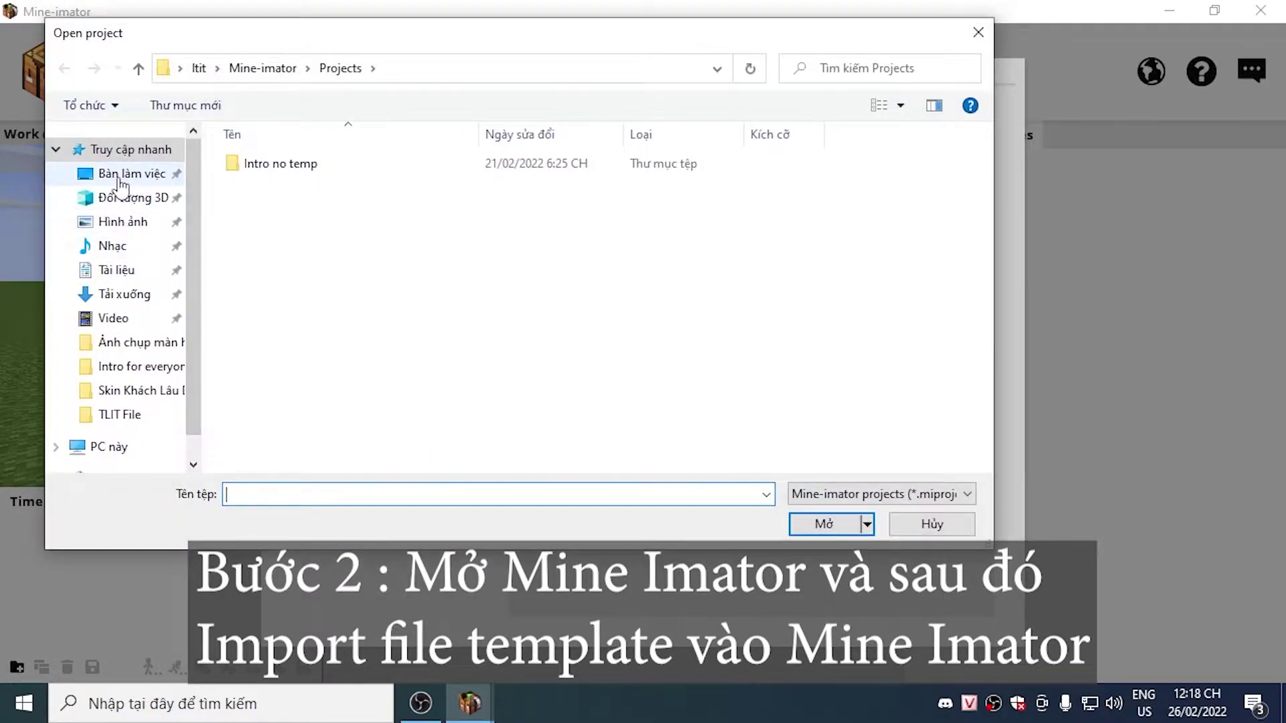
pyautogui.click(129, 174)
pyautogui.click(249, 185)
pyautogui.doubleClick(249, 181)
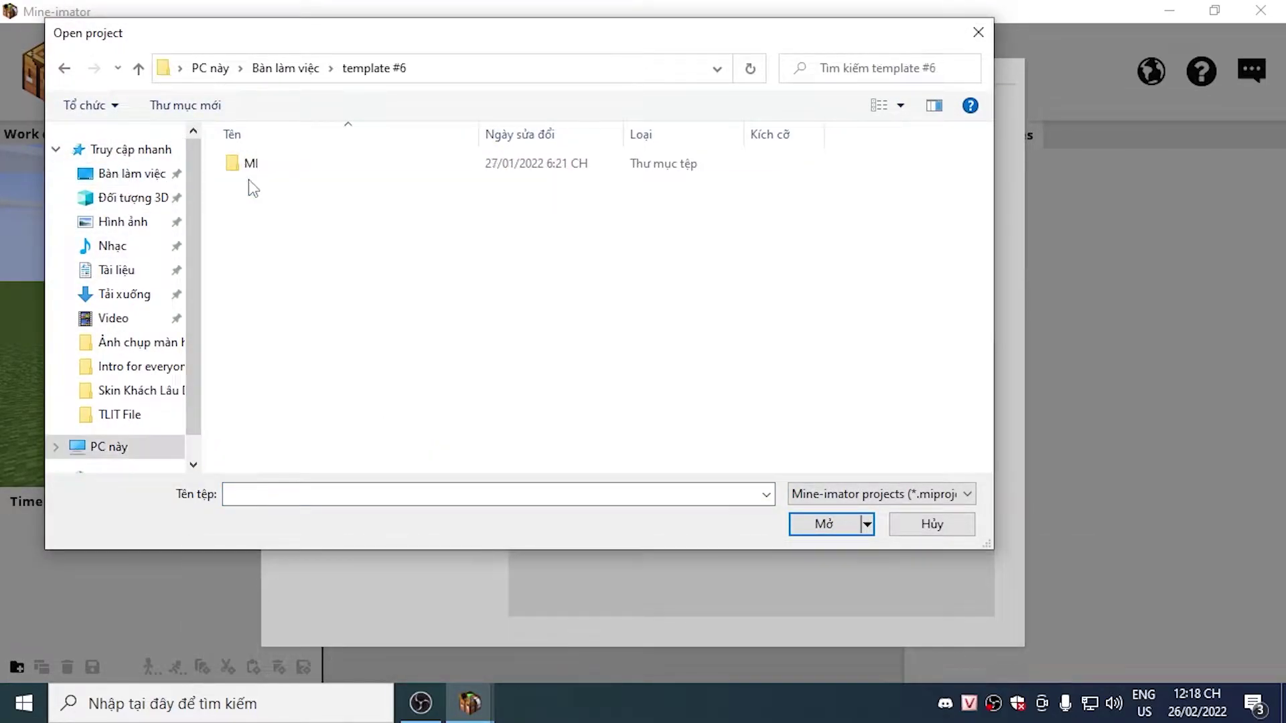
pyautogui.doubleClick(253, 171)
pyautogui.click(266, 167)
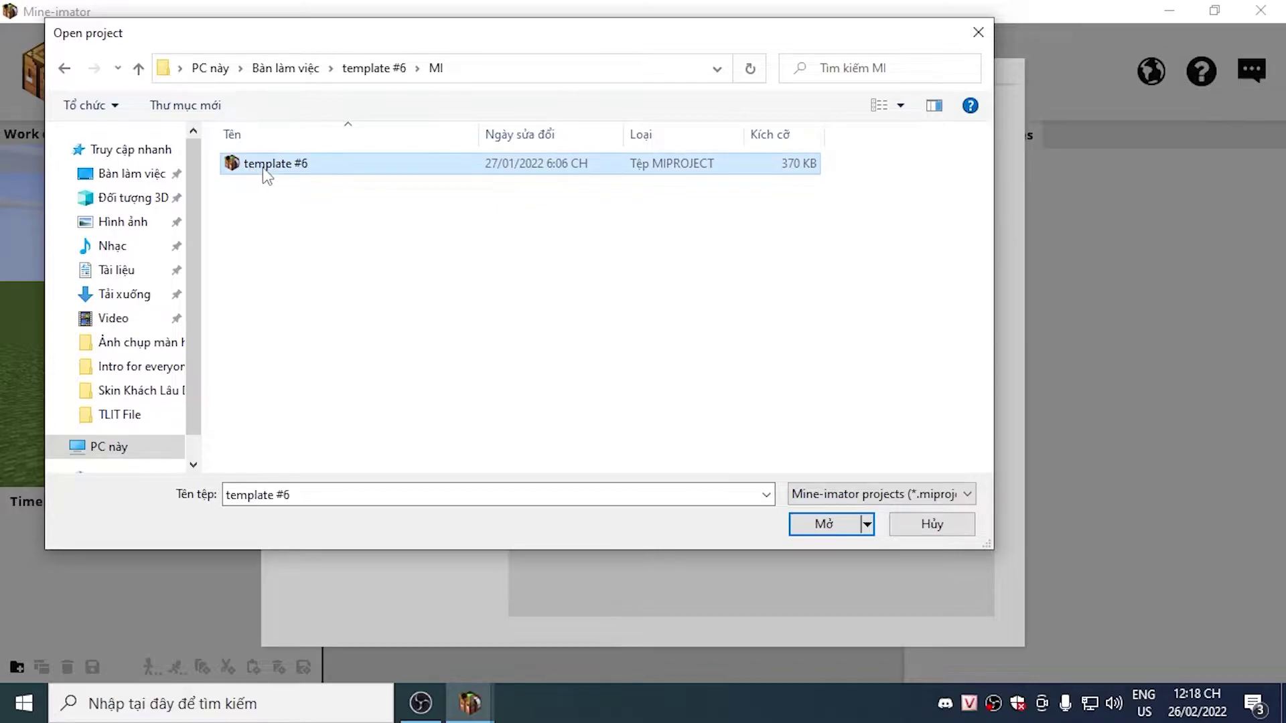
pyautogui.click(818, 527)
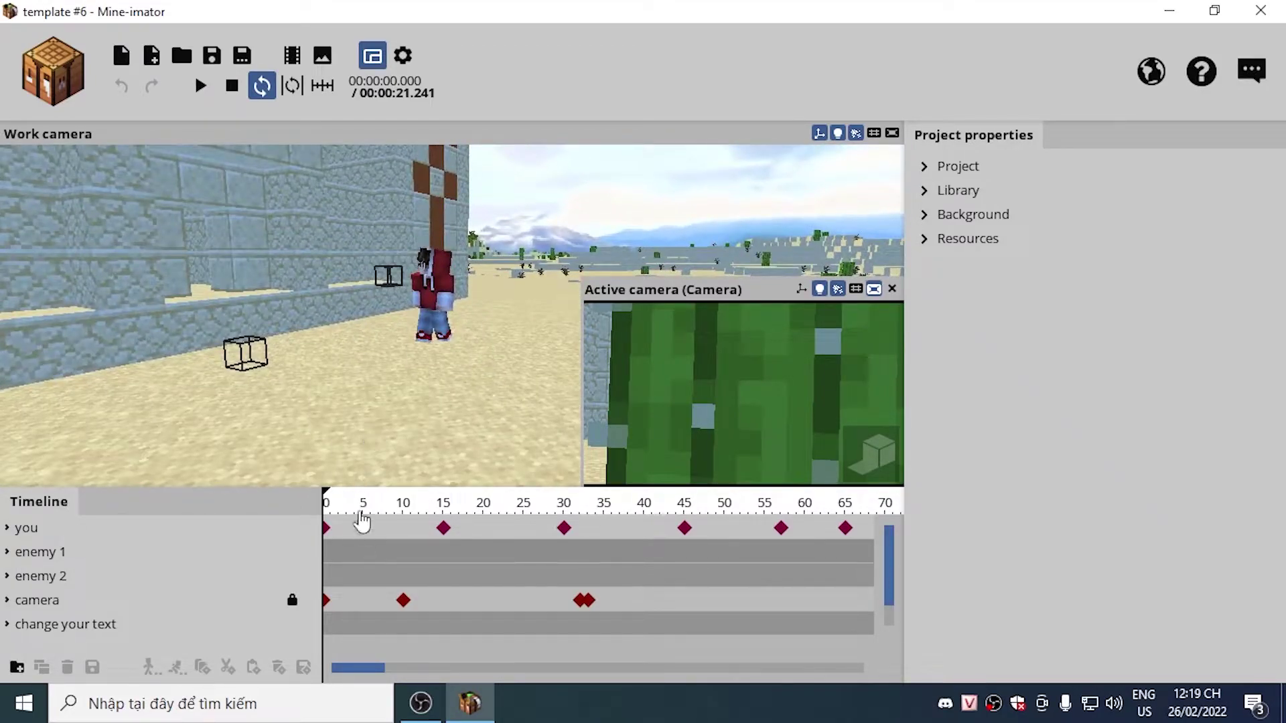
# Scrub the timeline playhead forward to about 6.6 seconds to preview the animation
pyautogui.click(353, 515)
pyautogui.scroll(-8, 335, 523)
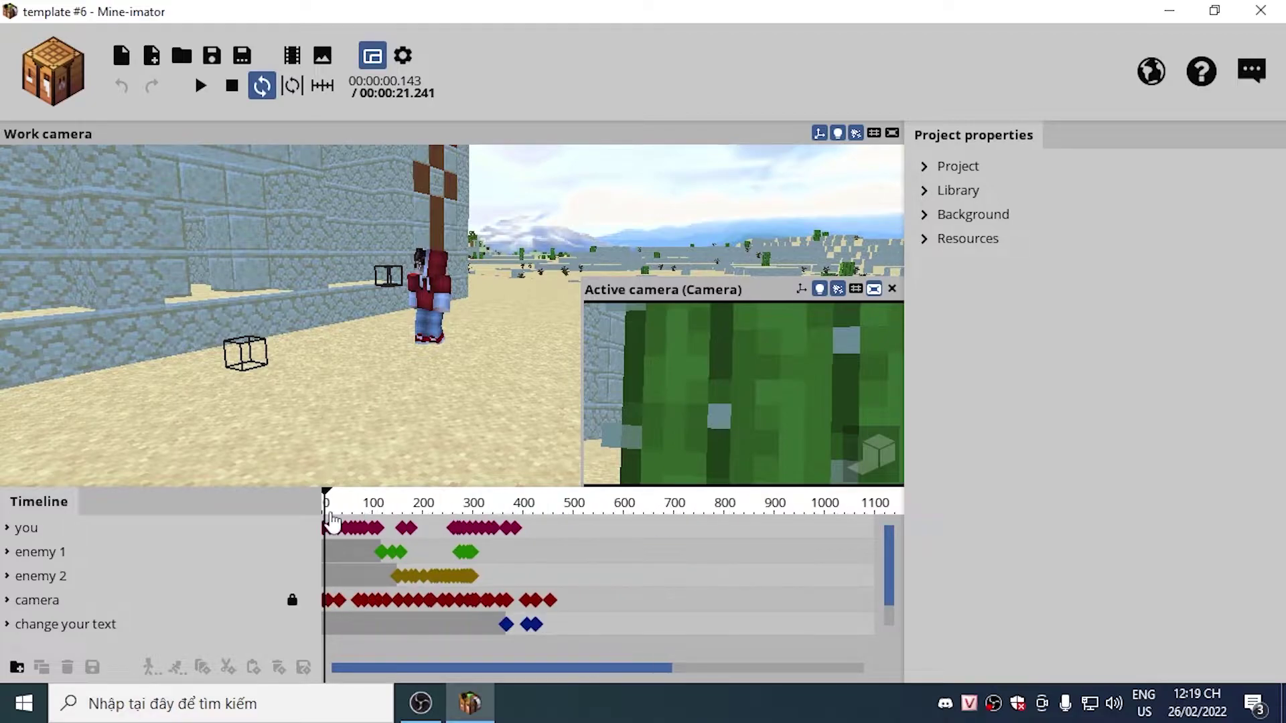
pyautogui.moveTo(328, 508); pyautogui.dragTo(416, 557)
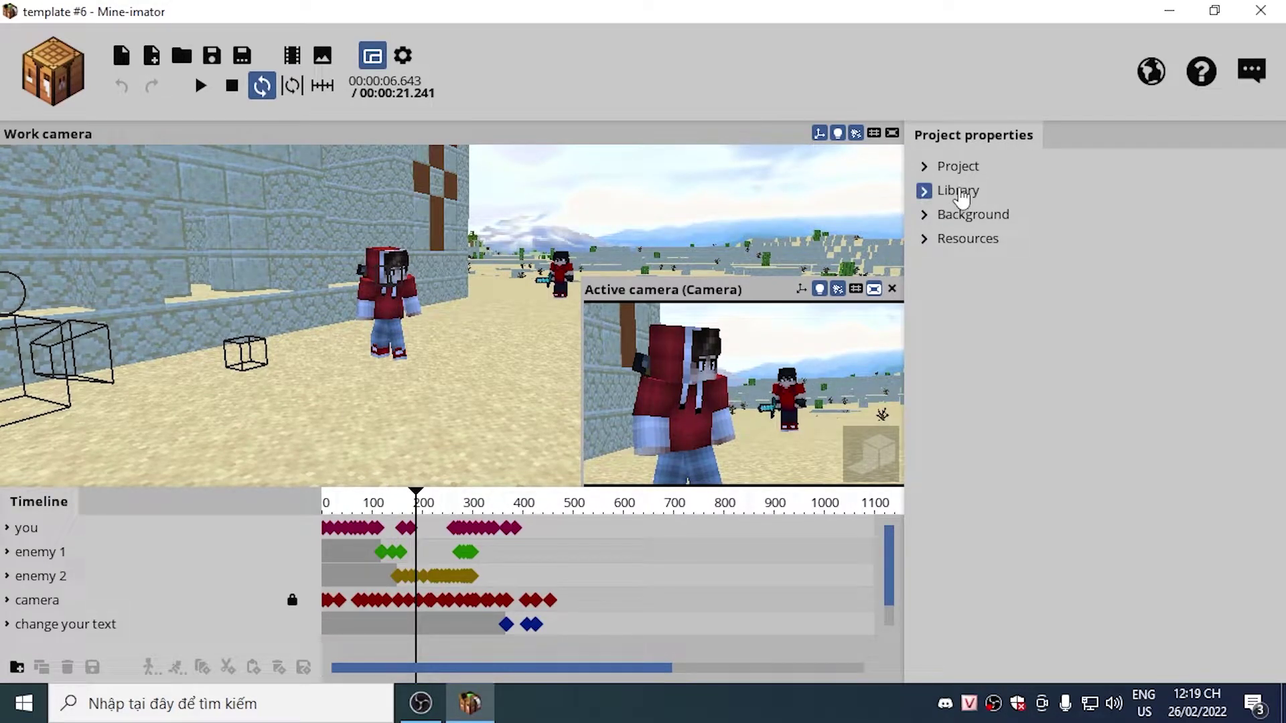
# Expand the Library and inspect Human, Piece of New Wurld, I.Shadow, Ender Teleport, Sphere and Blood 2
pyautogui.click(959, 192)
pyautogui.click(1110, 430)
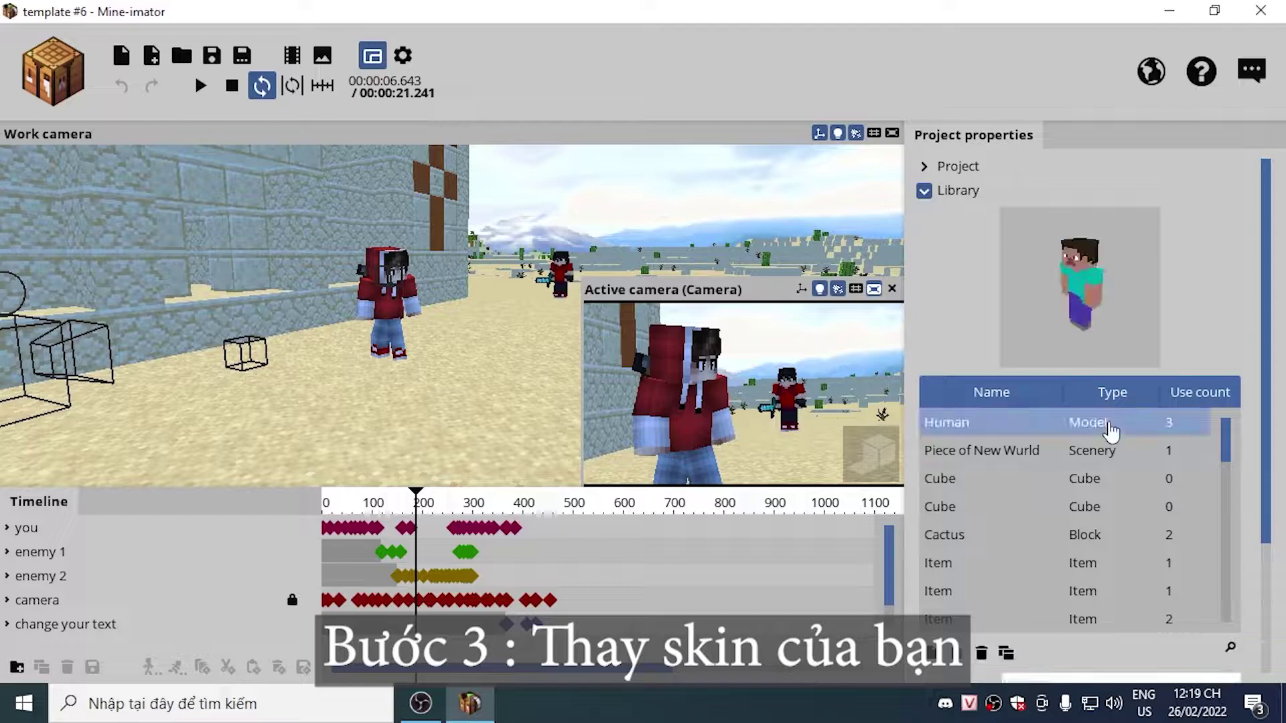
pyautogui.moveTo(1265, 337); pyautogui.dragTo(1265, 462)
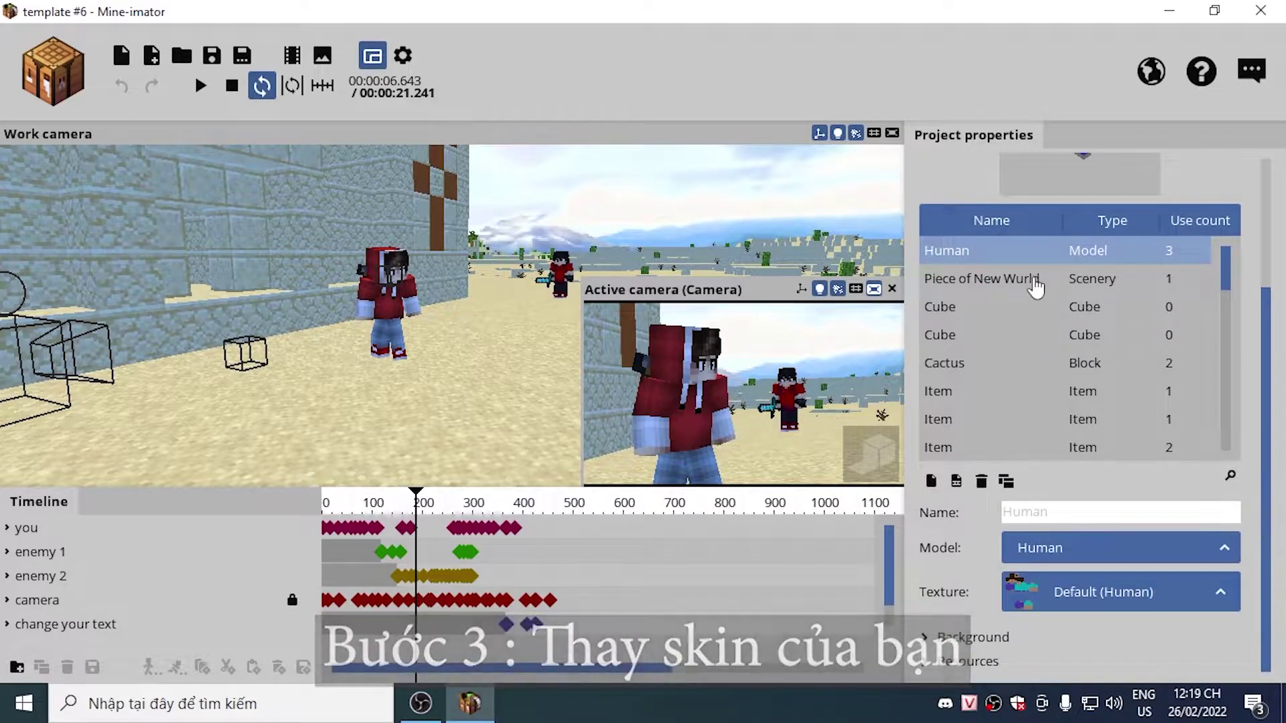
pyautogui.click(1138, 280)
pyautogui.moveTo(1213, 280); pyautogui.dragTo(1214, 388)
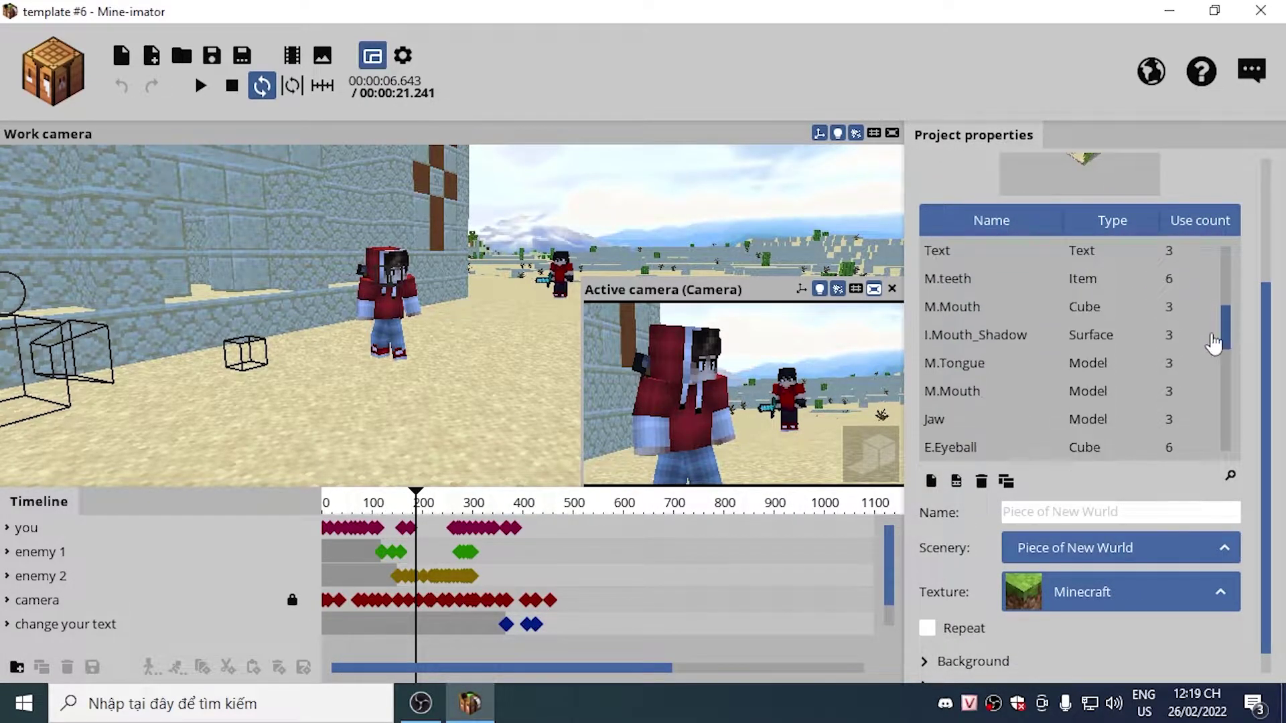
pyautogui.click(1103, 371)
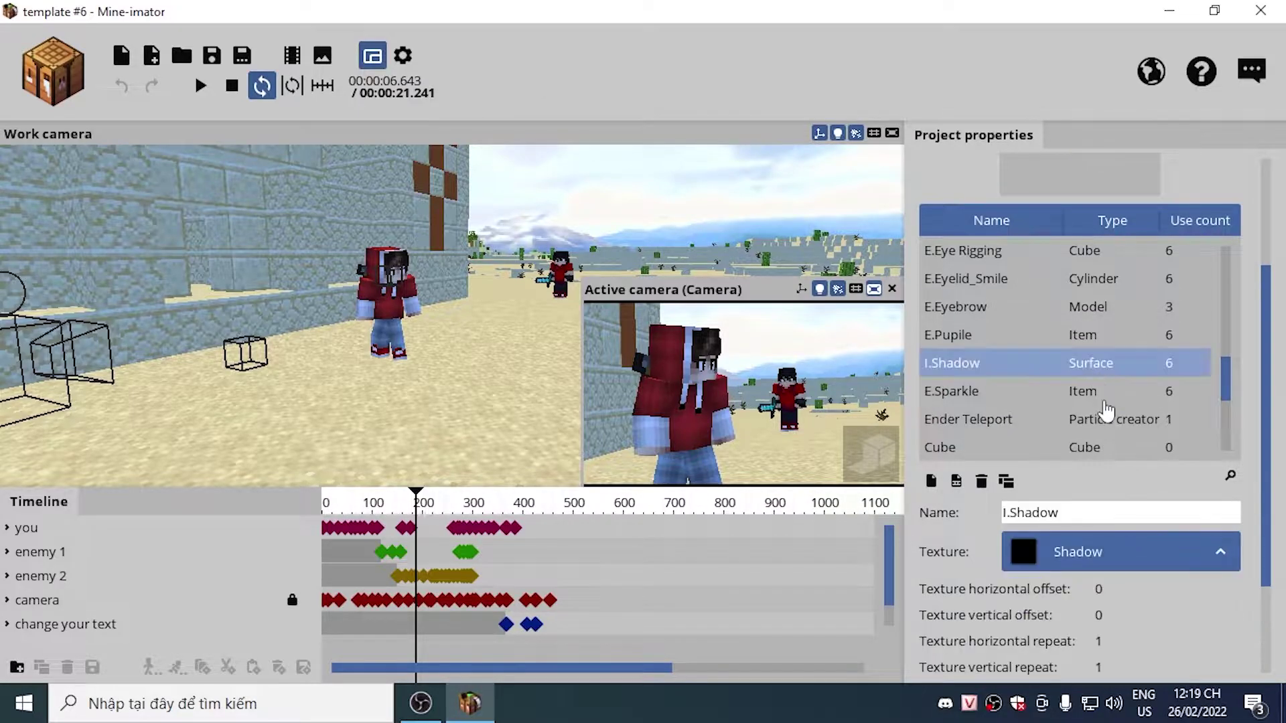
pyautogui.click(1103, 412)
pyautogui.moveTo(1222, 455)
pyautogui.mouseDown()
pyautogui.moveTo(1228, 523)
pyautogui.moveTo(1216, 302)
pyautogui.mouseUp()
pyautogui.click(1091, 416)
pyautogui.click(1091, 391)
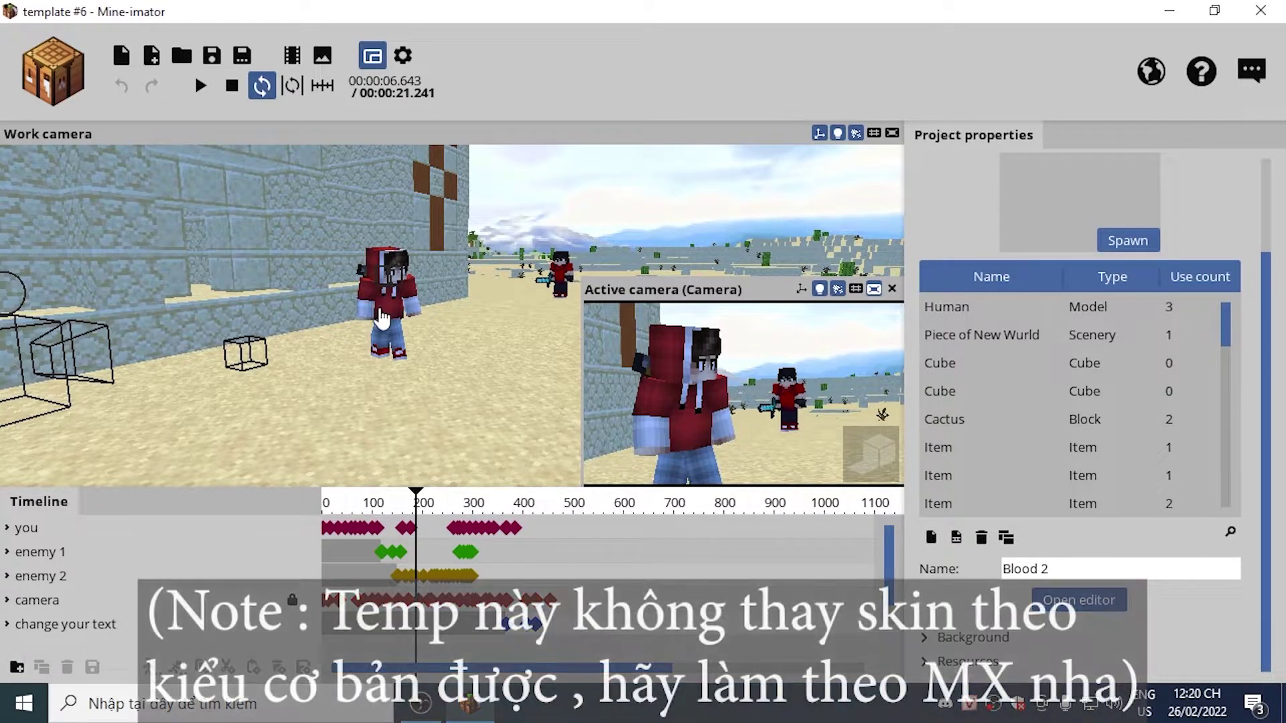
# Zoom in on the red-hooded character and select the you track at frame 108
pyautogui.moveTo(550, 306); pyautogui.dragTo(536, 315)
pyautogui.moveTo(373, 316); pyautogui.dragTo(373, 316)
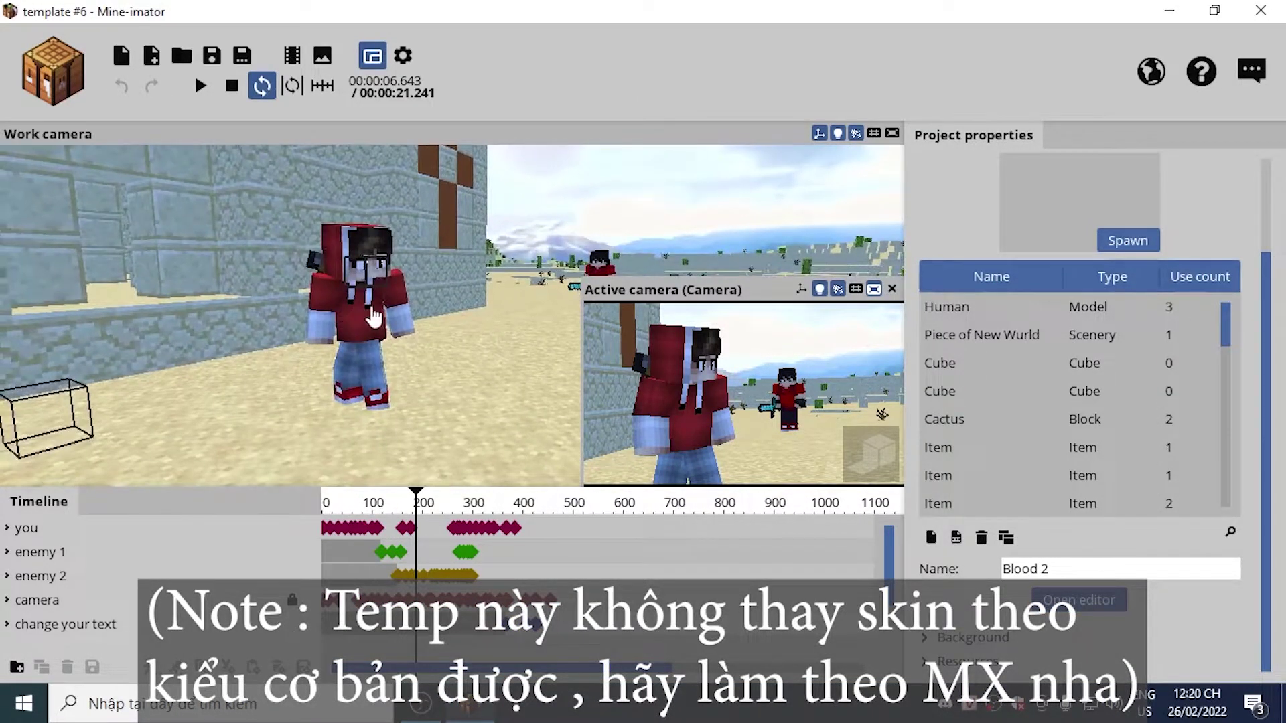
pyautogui.click(352, 324)
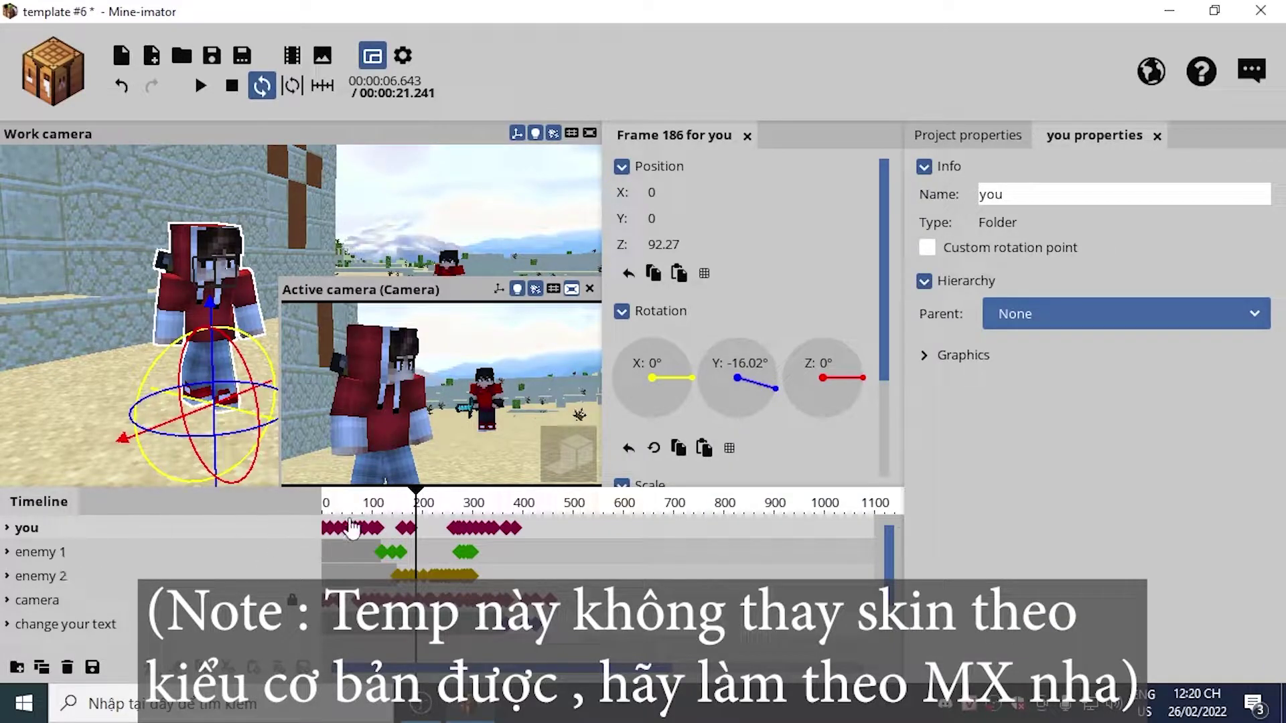
pyautogui.click(377, 528)
pyautogui.scroll(-3, 435, 532)
pyautogui.scroll(1, 475, 536)
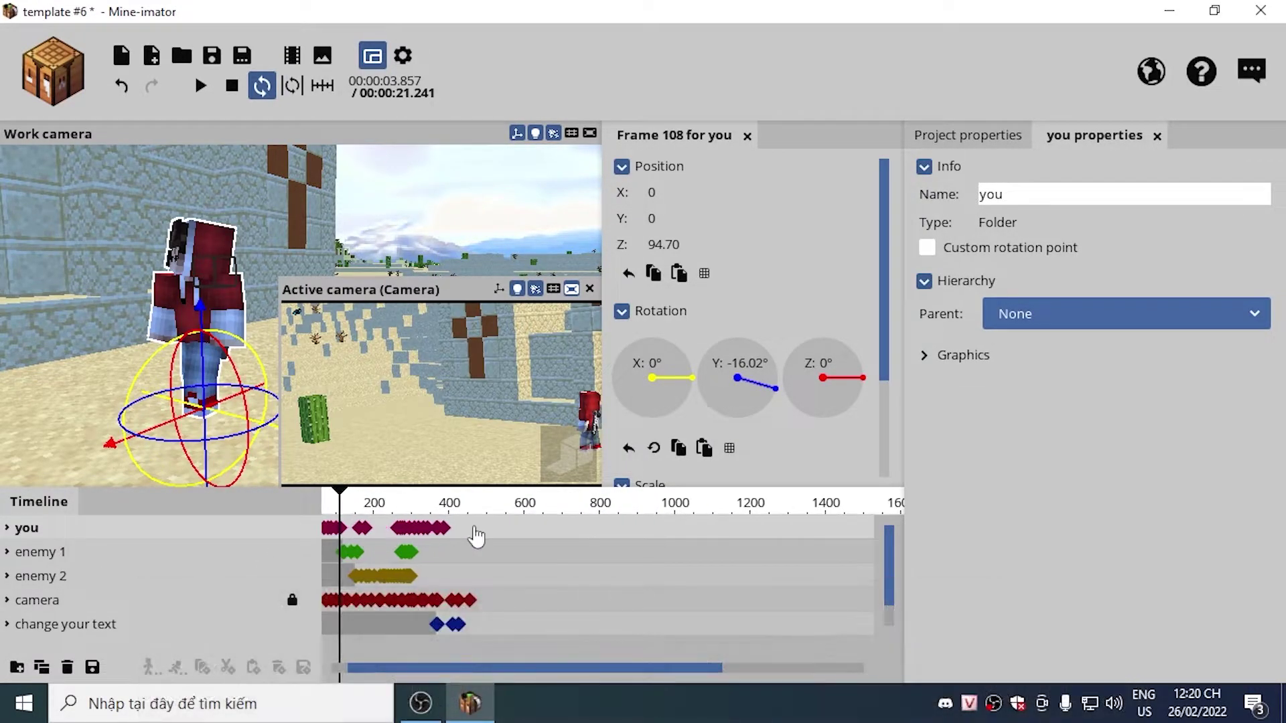
pyautogui.click(476, 536)
pyautogui.click(181, 534)
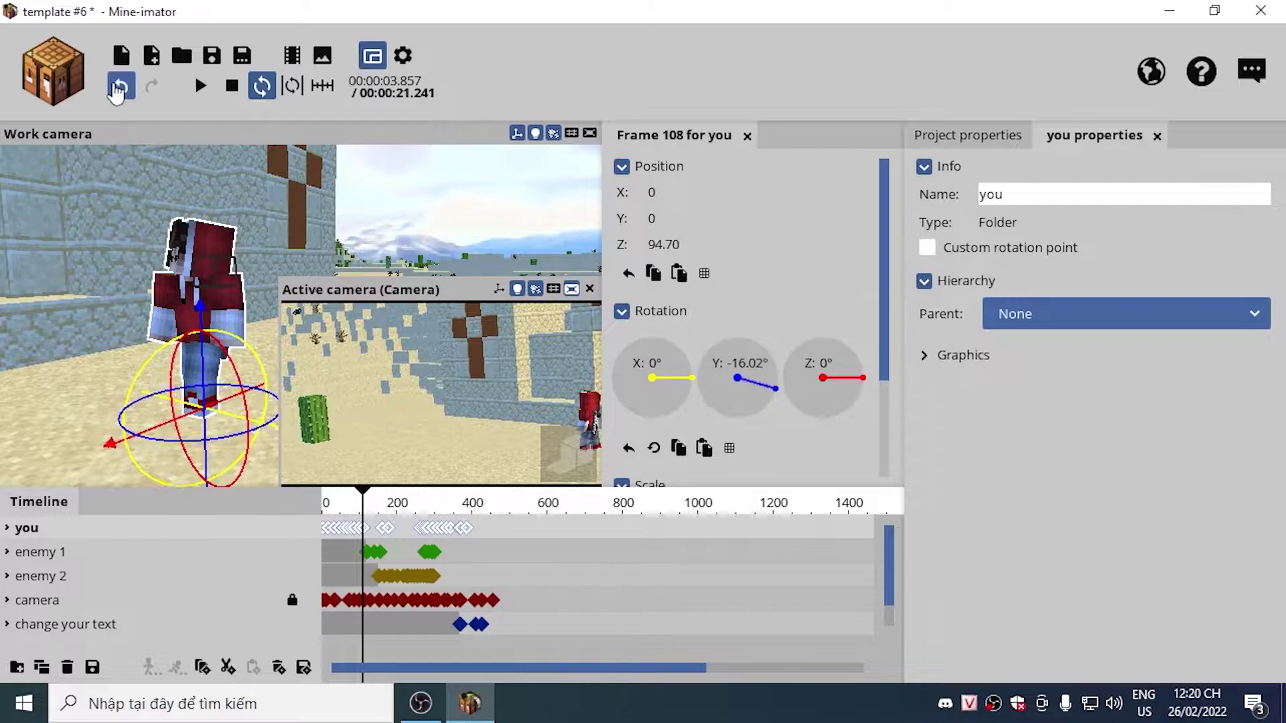
# Import the skin image from Hình ảnh > MX Studio as a Skin resource
pyautogui.click(154, 59)
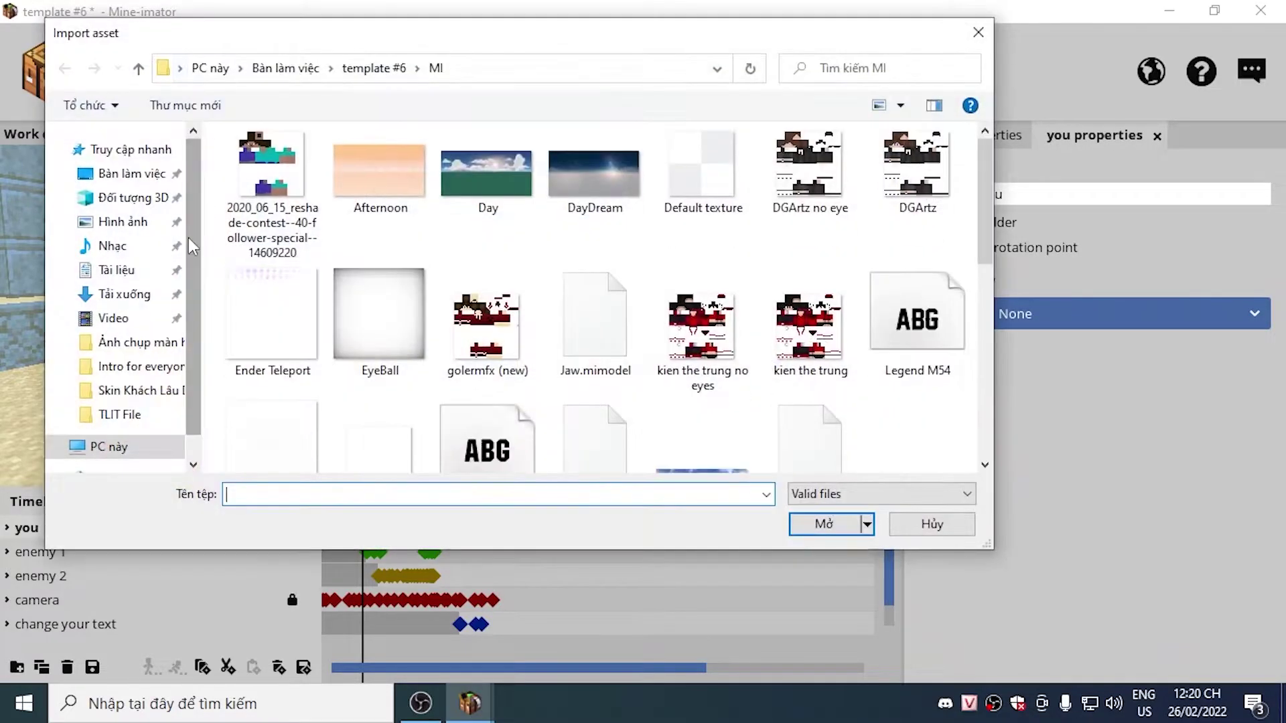
pyautogui.click(117, 223)
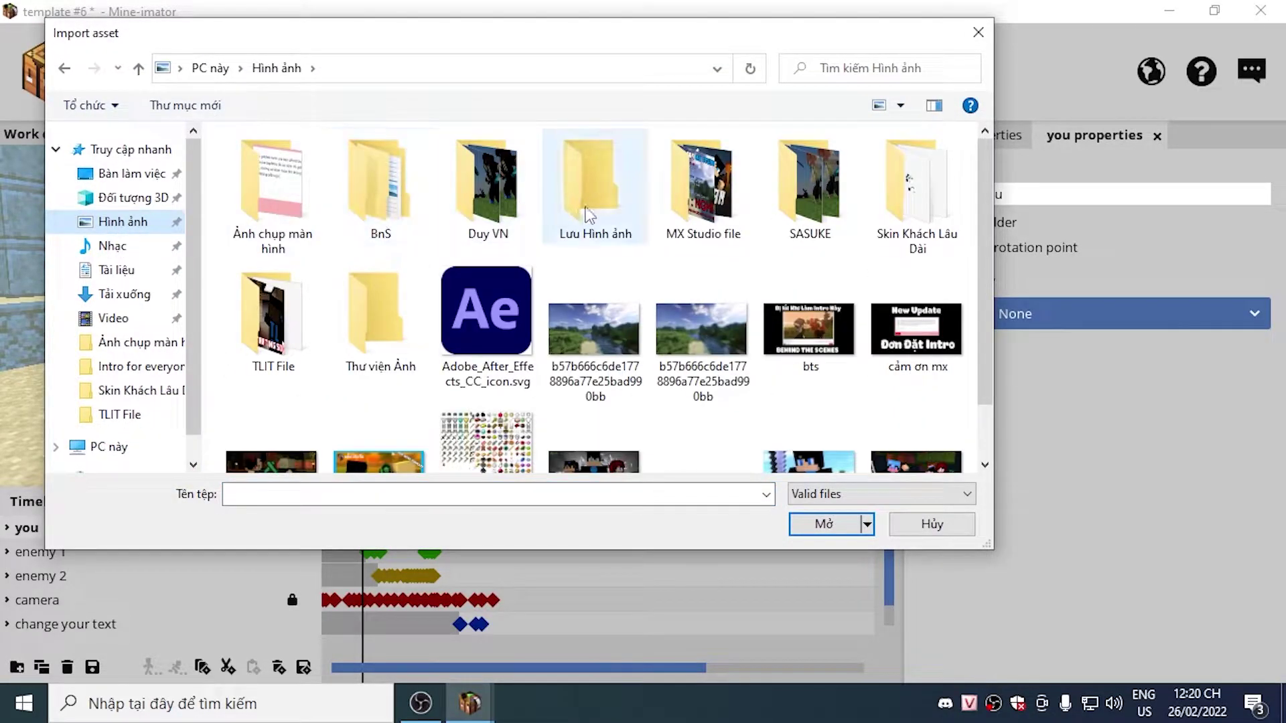
pyautogui.doubleClick(703, 190)
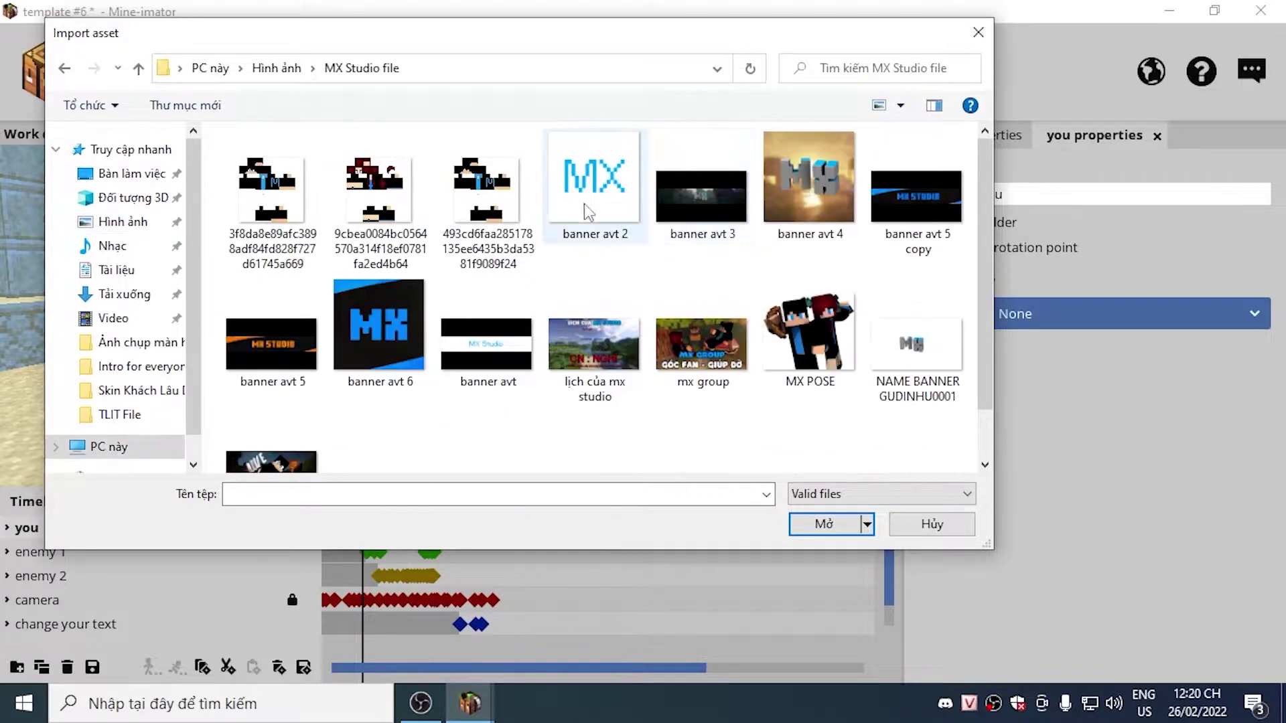
pyautogui.click(499, 211)
pyautogui.click(821, 524)
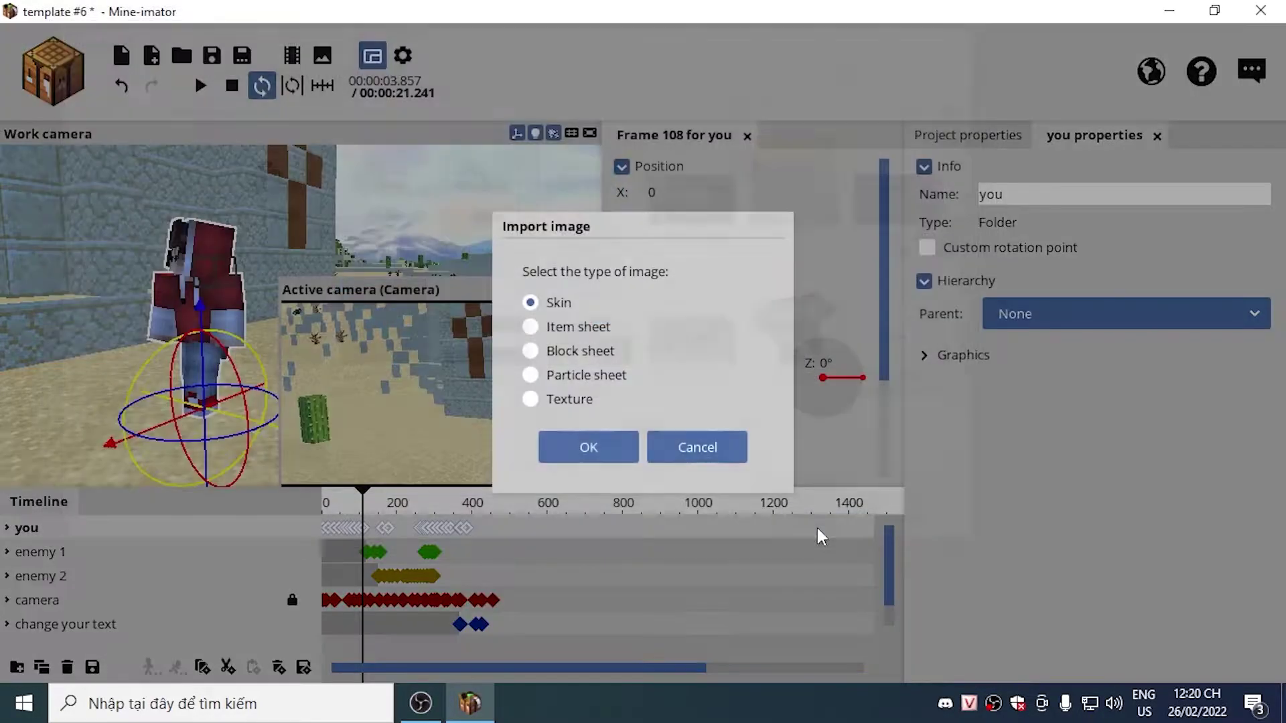
pyautogui.click(590, 447)
pyautogui.moveTo(884, 344); pyautogui.dragTo(876, 442)
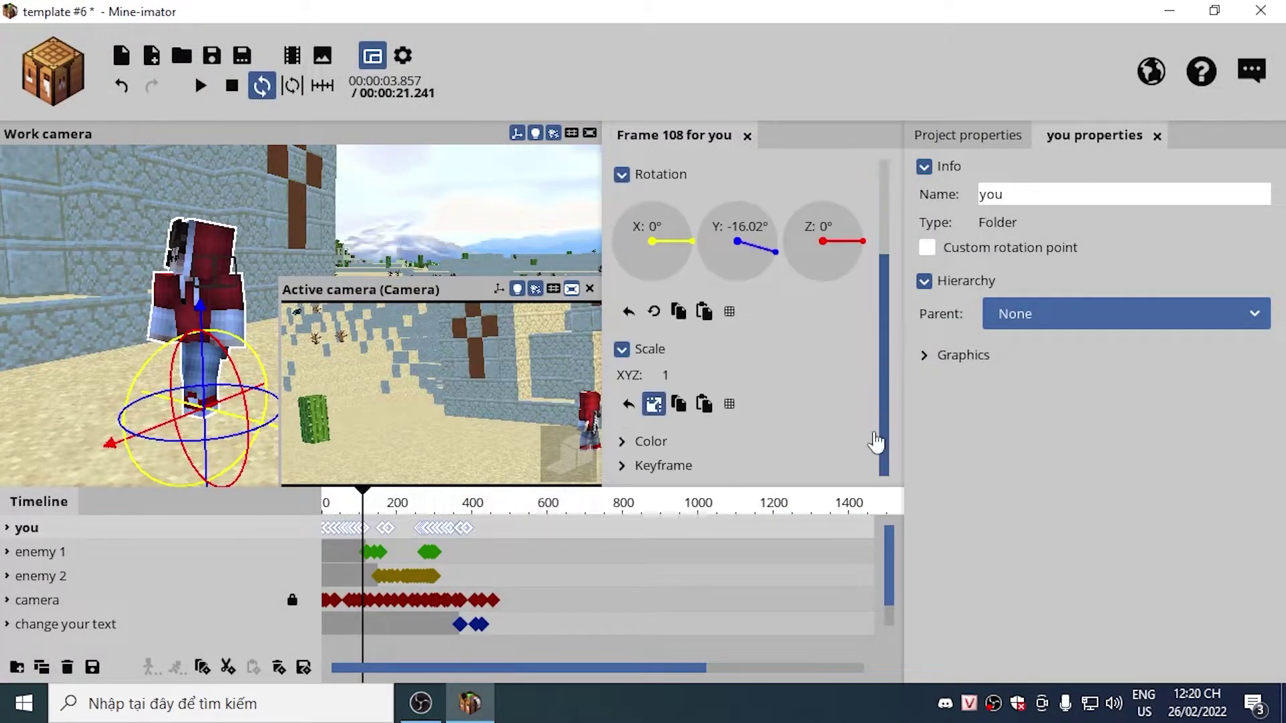
# Apply the imported dark skin texture to all keyframes of the Human character in the you folder
pyautogui.click(6, 530)
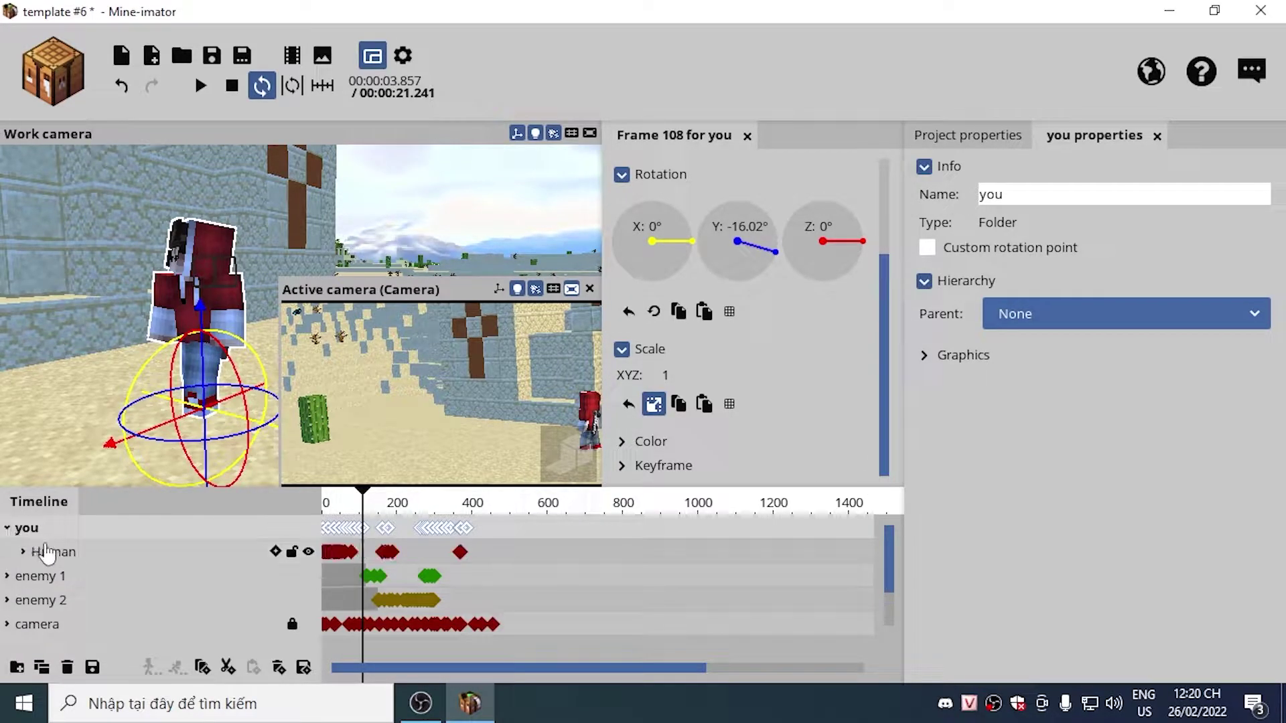
pyautogui.click(54, 553)
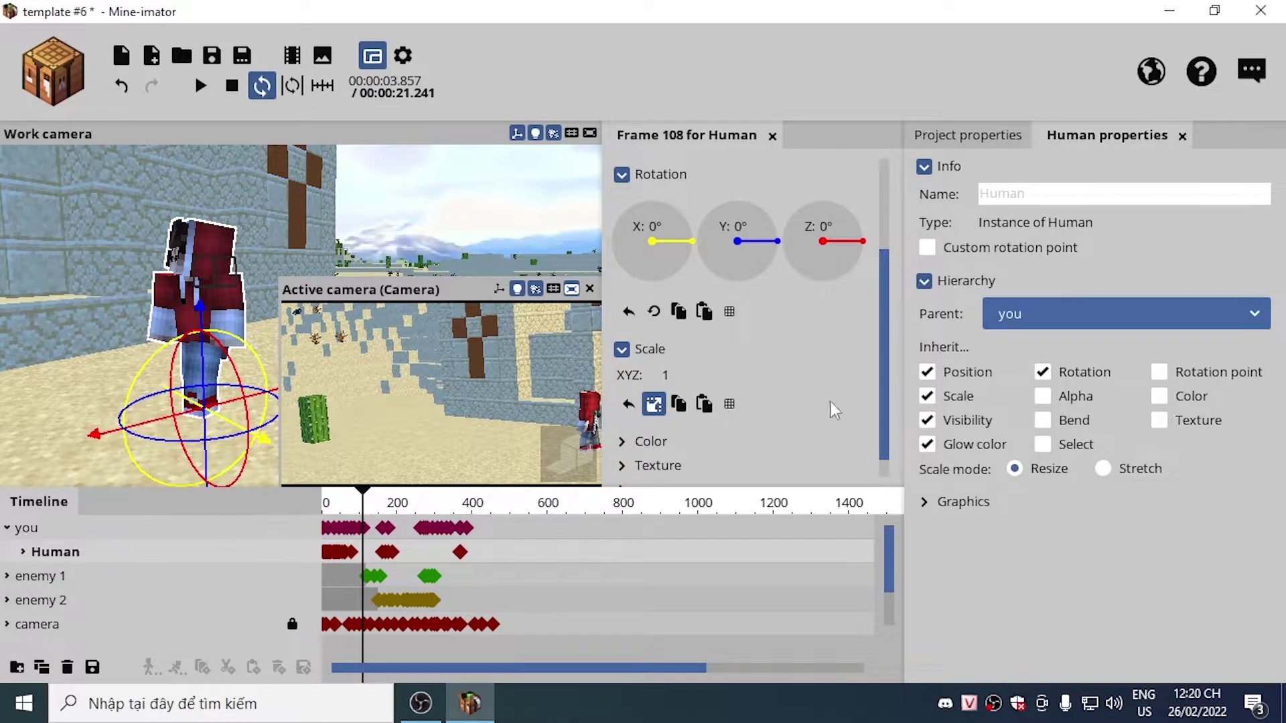
pyautogui.moveTo(885, 387); pyautogui.dragTo(887, 445)
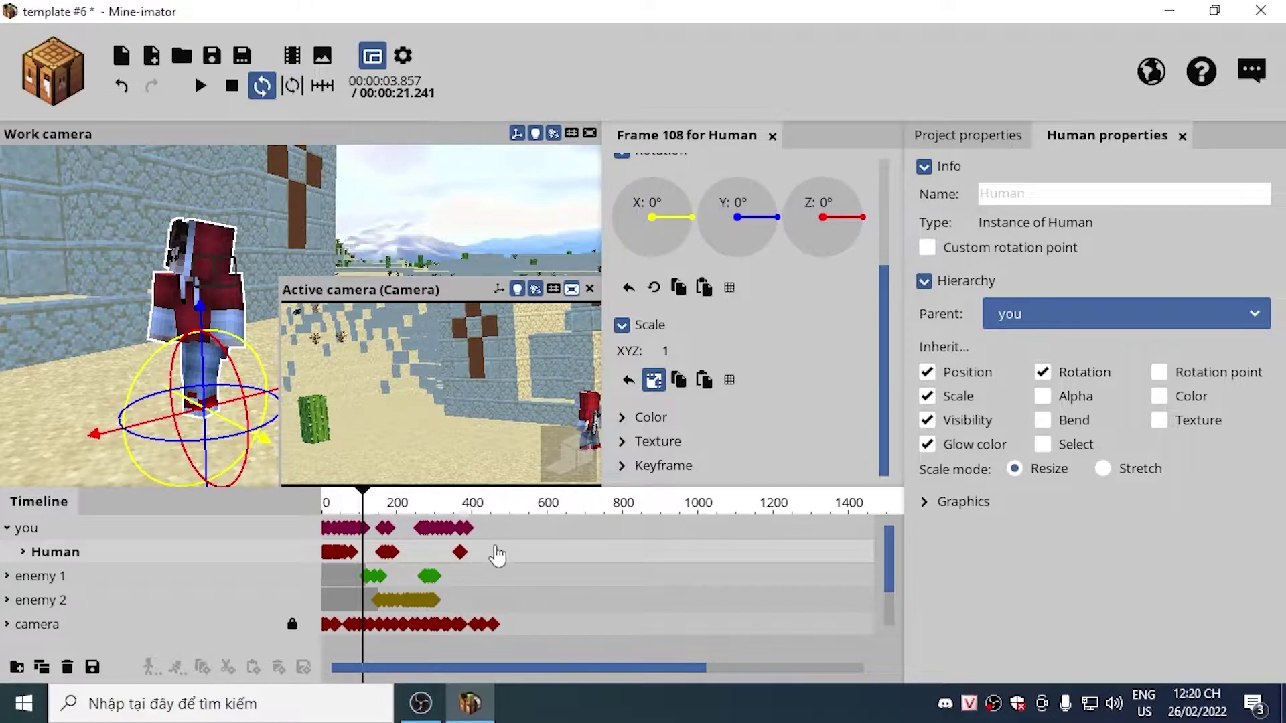
pyautogui.moveTo(497, 555); pyautogui.dragTo(301, 564)
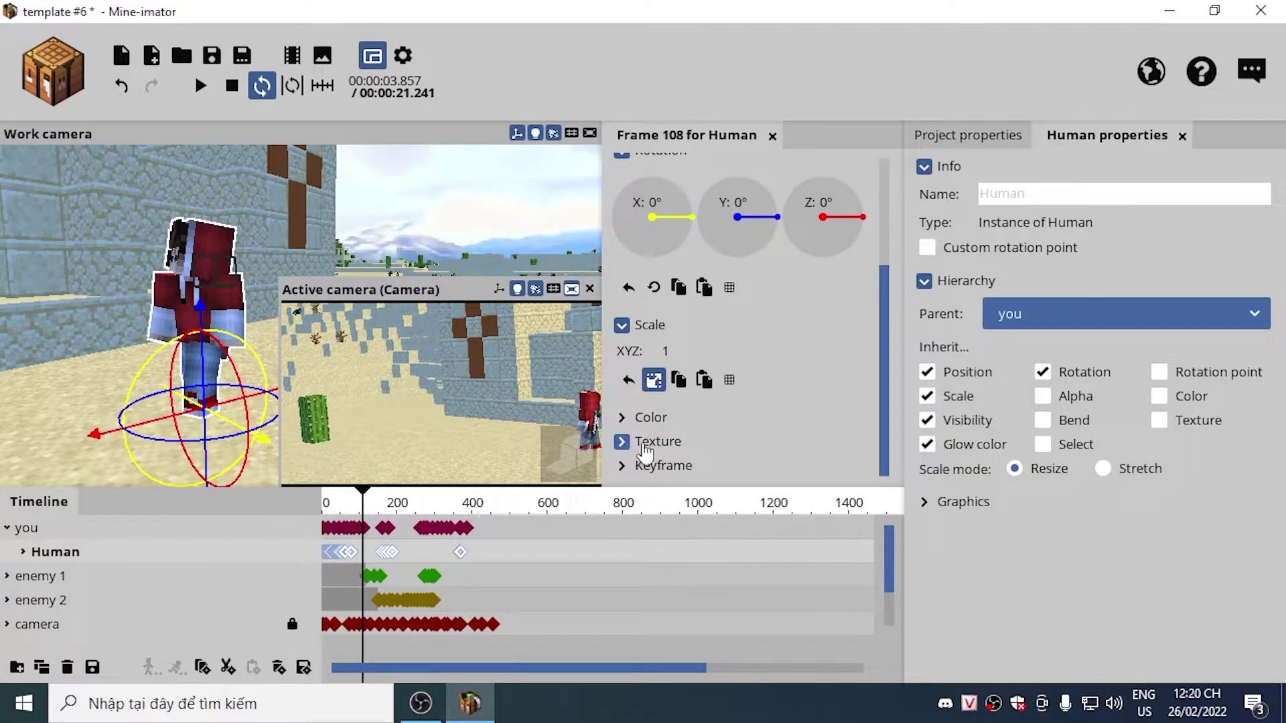
pyautogui.click(644, 445)
pyautogui.scroll(-2, 875, 462)
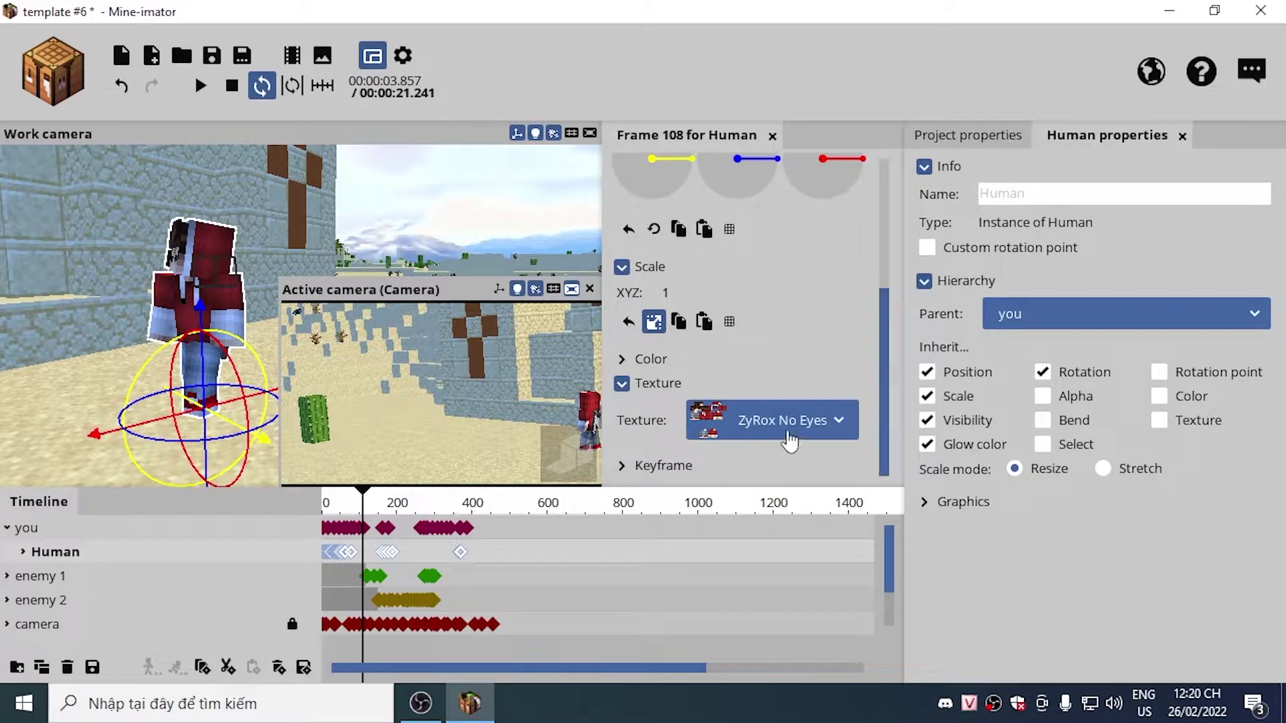
pyautogui.click(788, 438)
pyautogui.moveTo(842, 575); pyautogui.dragTo(840, 618)
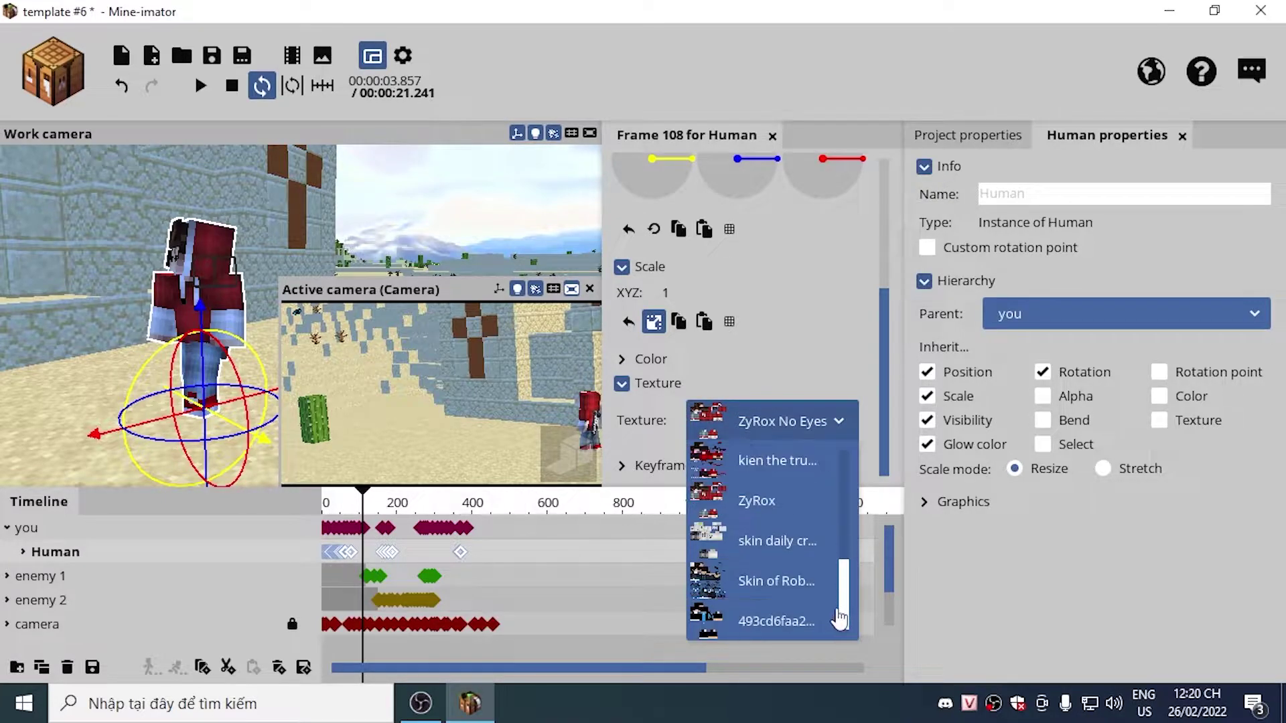
pyautogui.click(736, 622)
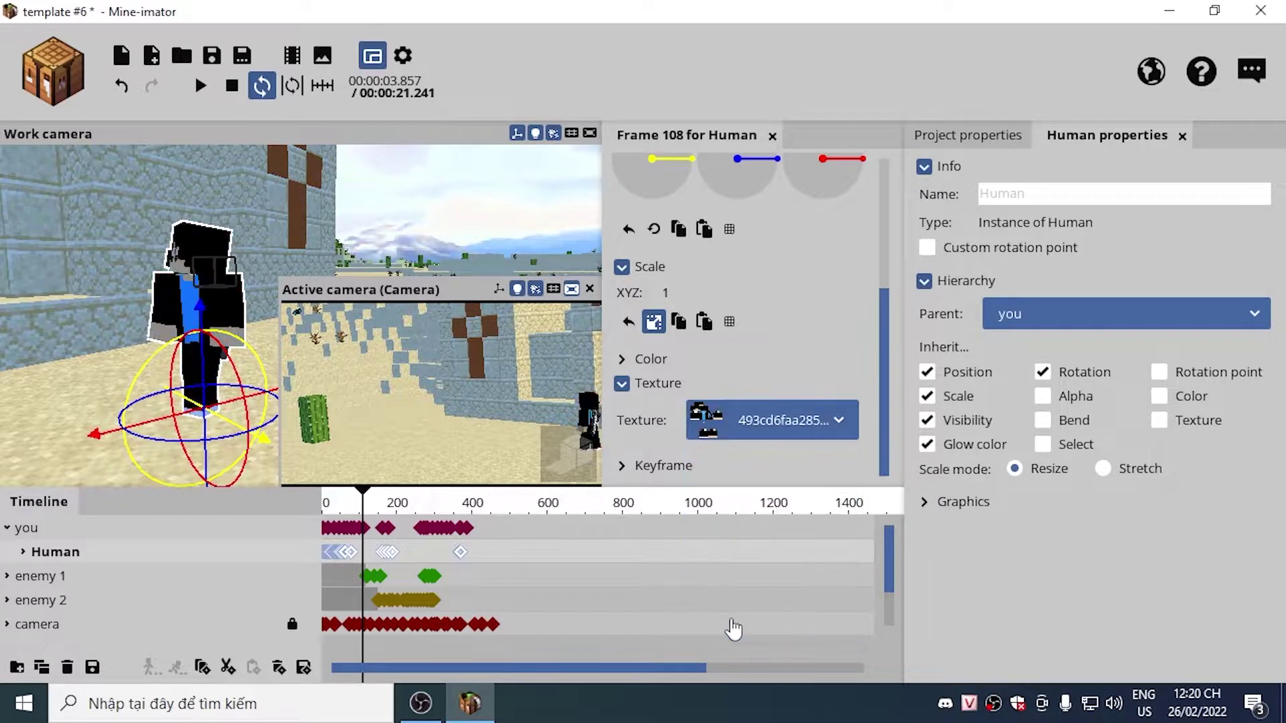
# Scrub to a later frame and fly the view around to the YOURNAME title
pyautogui.press('w')
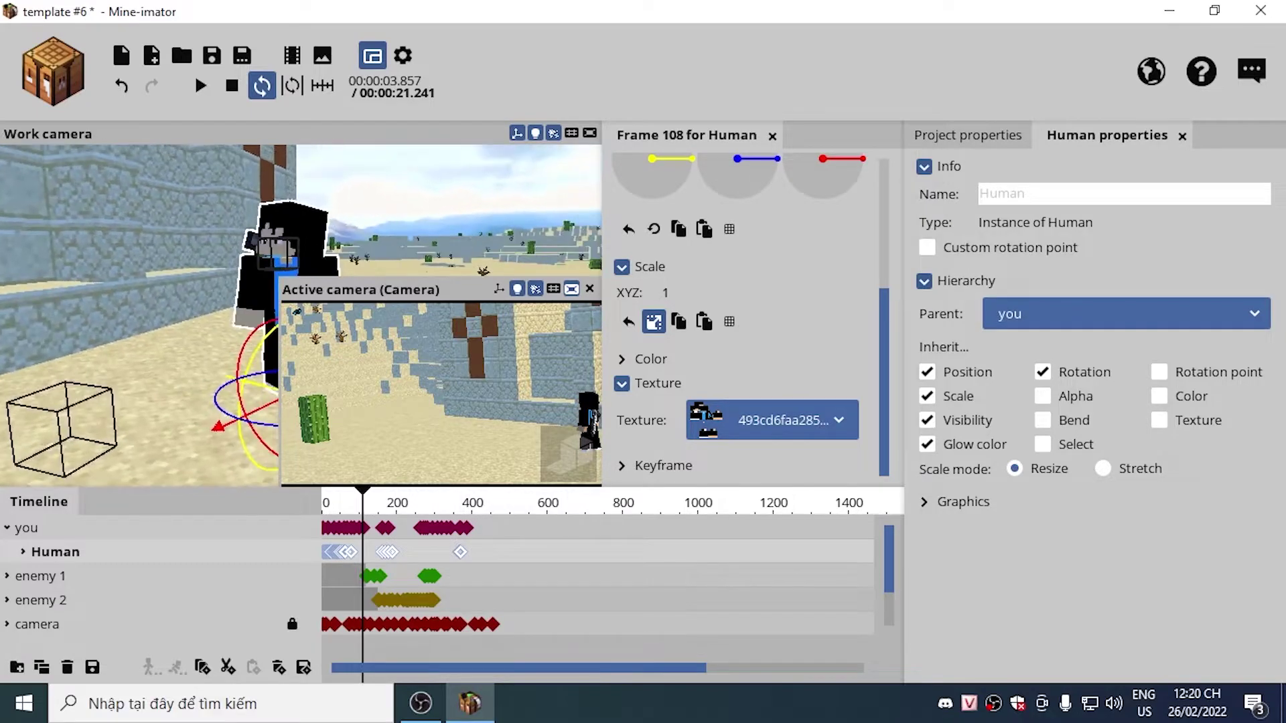
pyautogui.press('s')
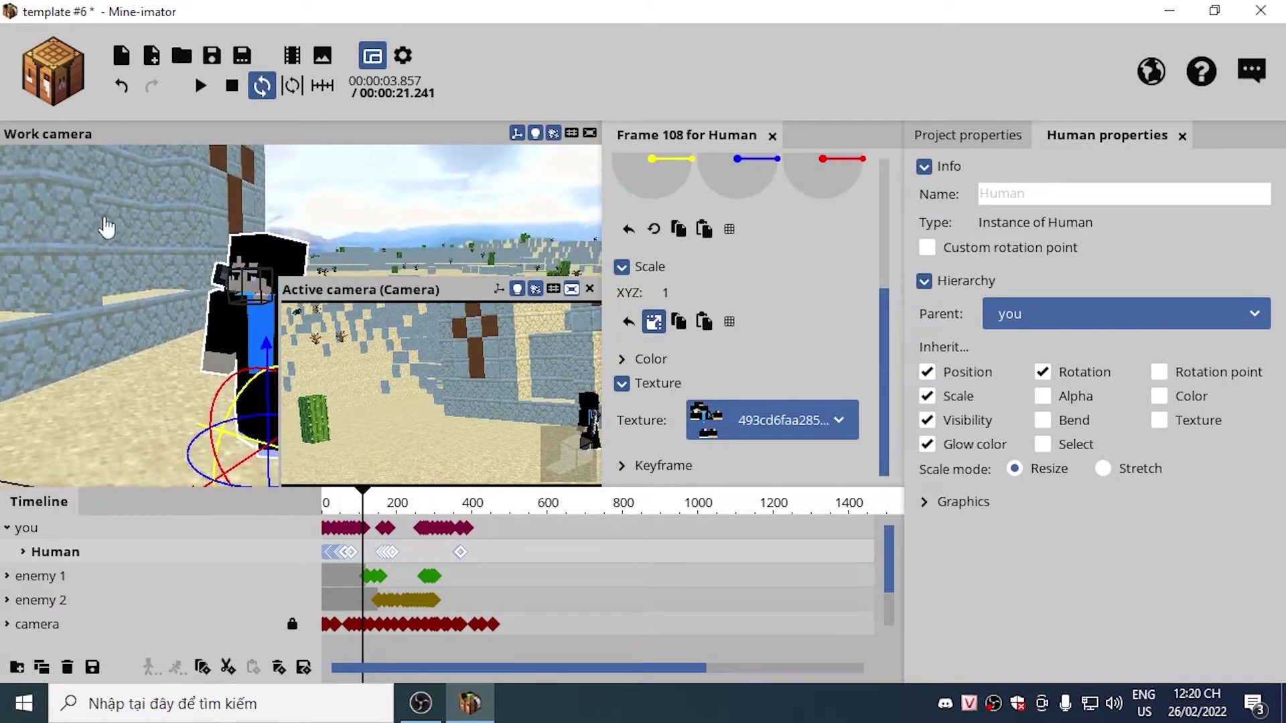
pyautogui.moveTo(368, 516); pyautogui.dragTo(475, 587)
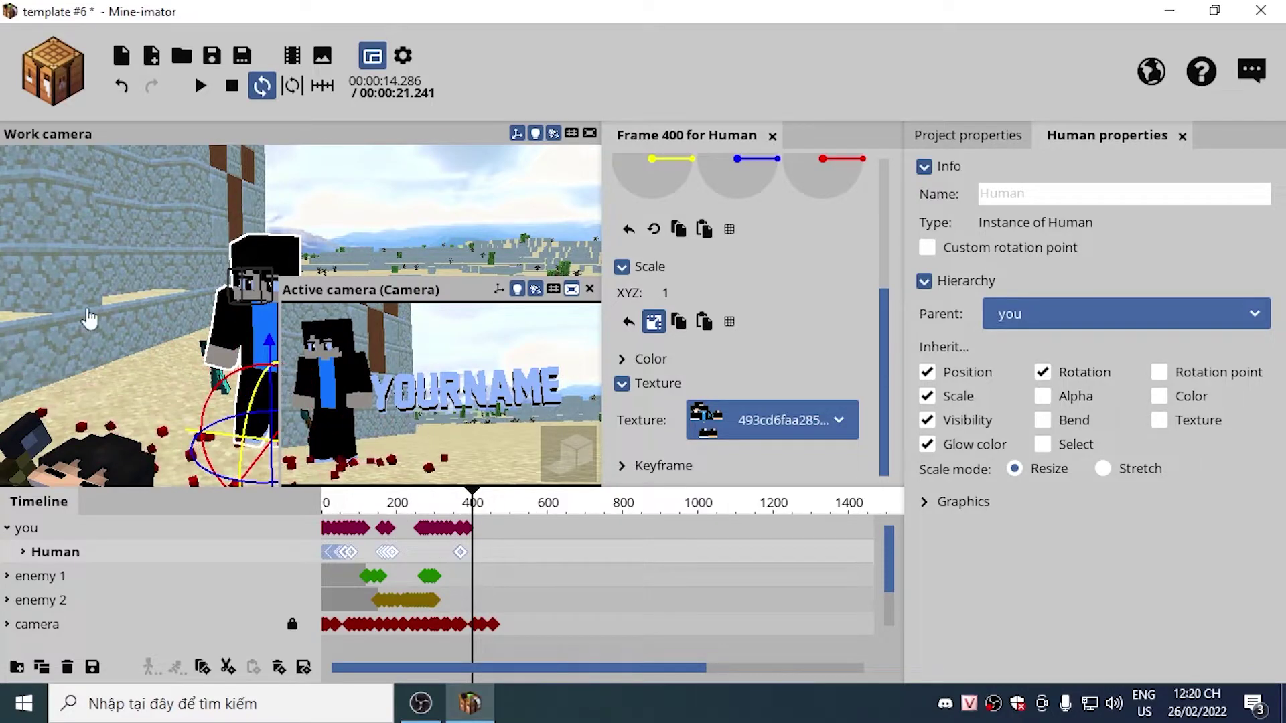
pyautogui.press('w')
pyautogui.press('d')
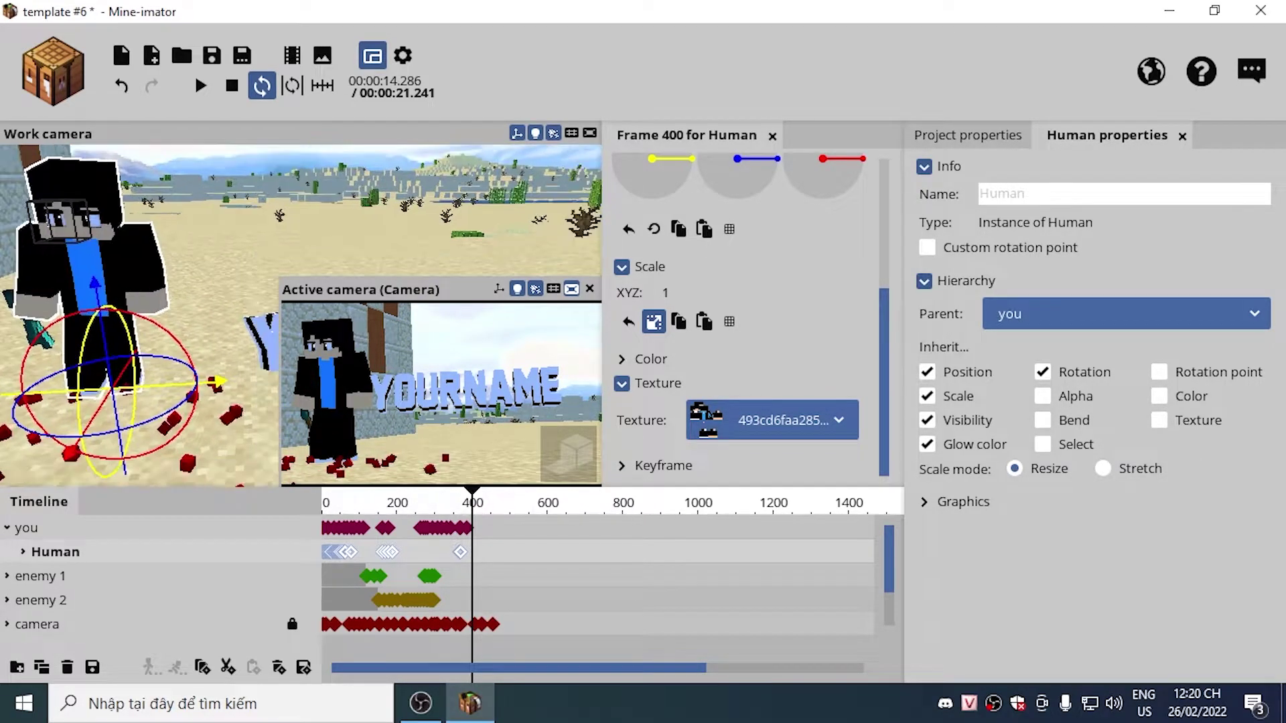
pyautogui.press('s')
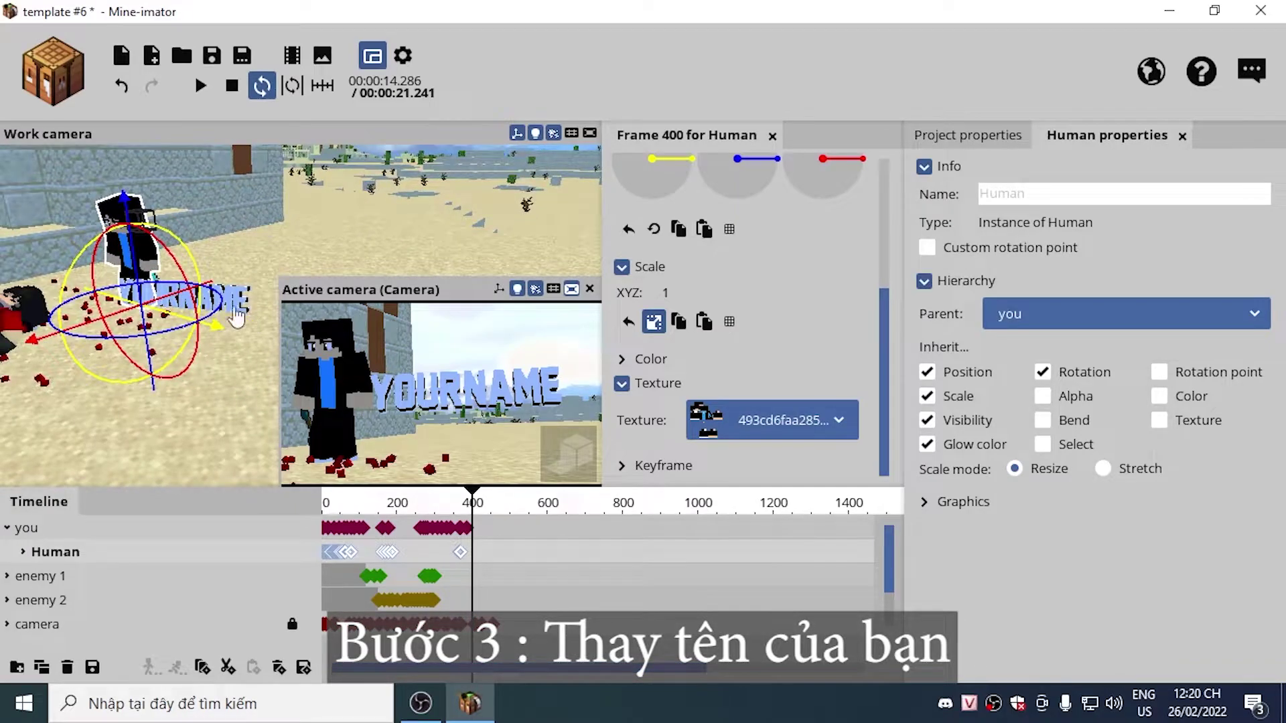
# Replace YOURNAME with 'MX Studio' in both name text objects
pyautogui.click(235, 300)
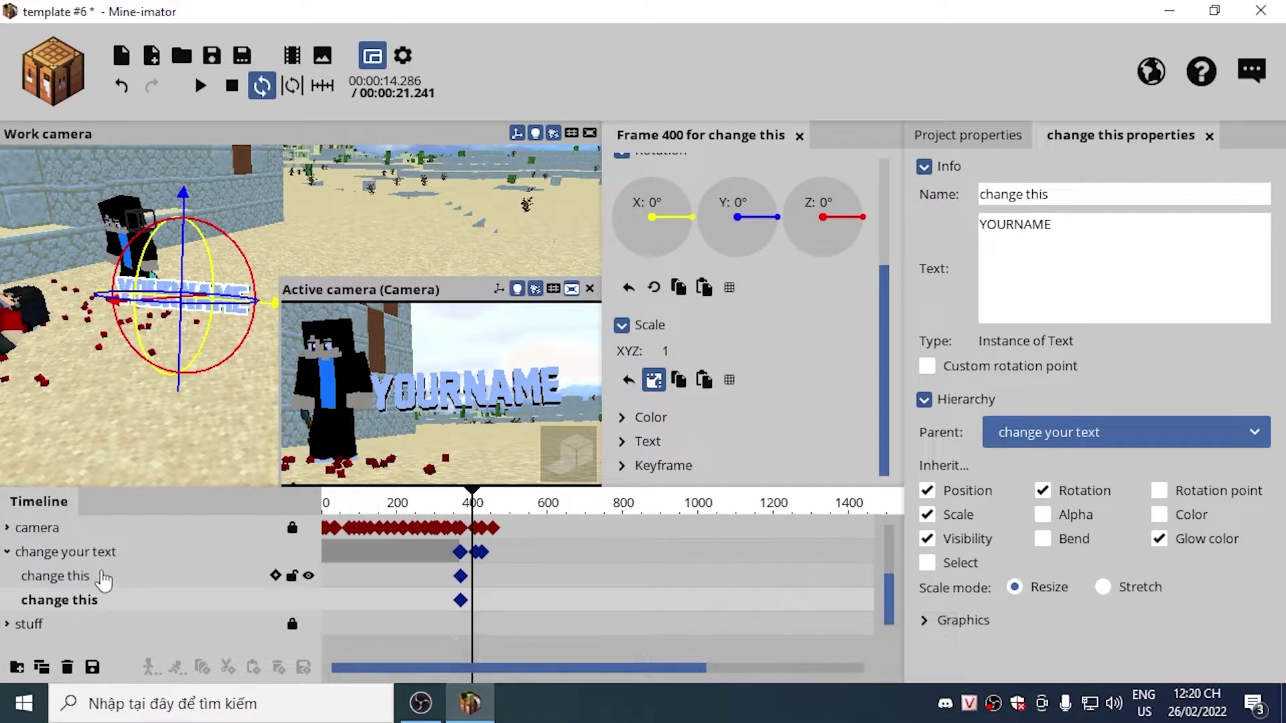
pyautogui.moveTo(148, 569); pyautogui.dragTo(85, 601)
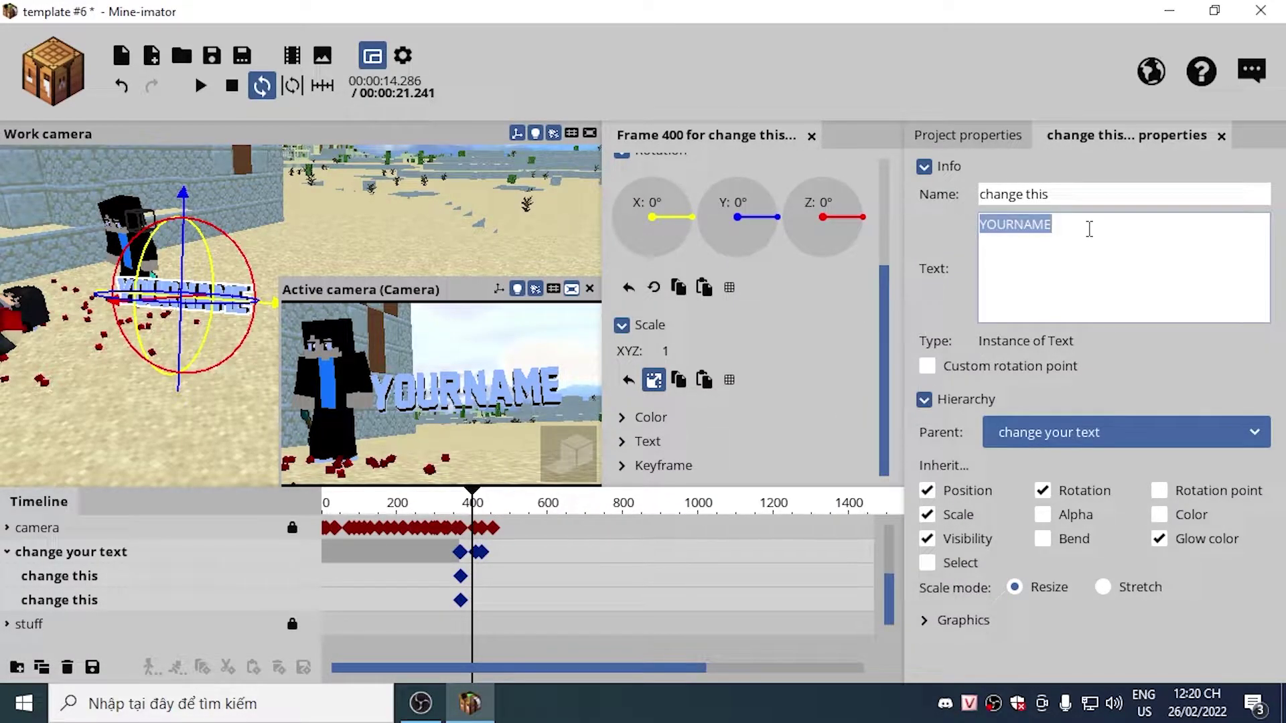
pyautogui.write('MX S')
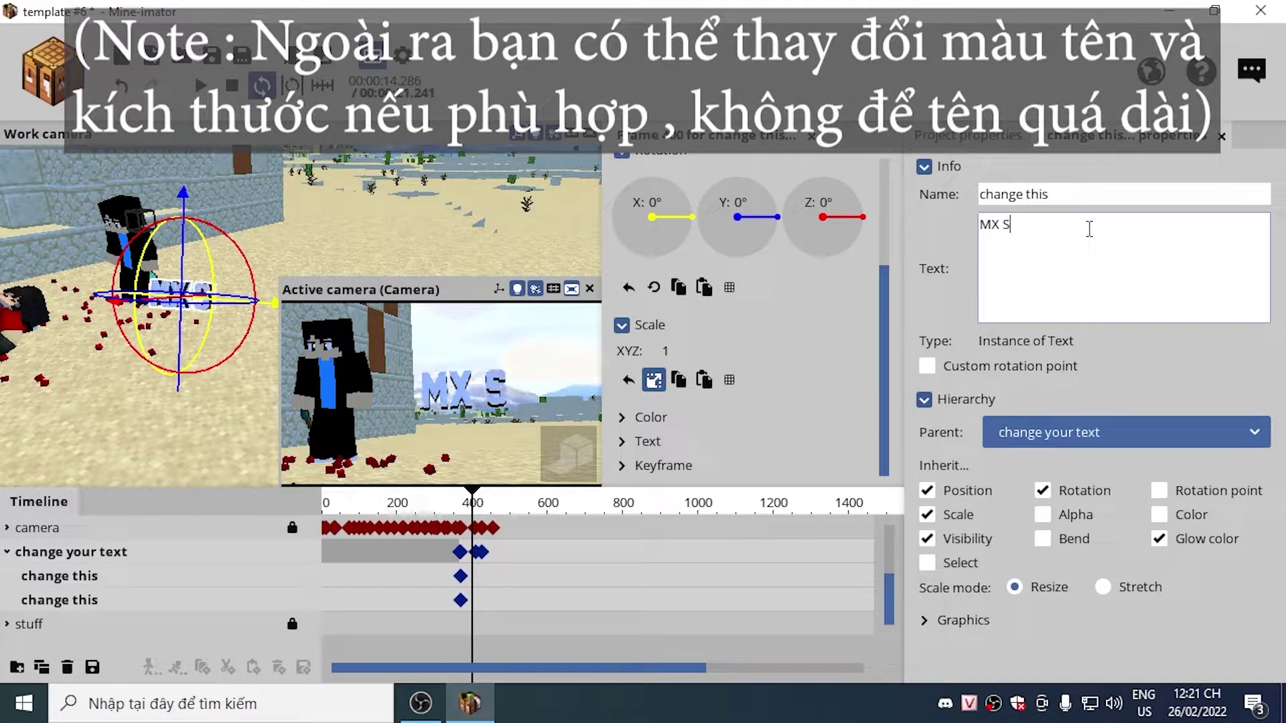
pyautogui.write('tudio')
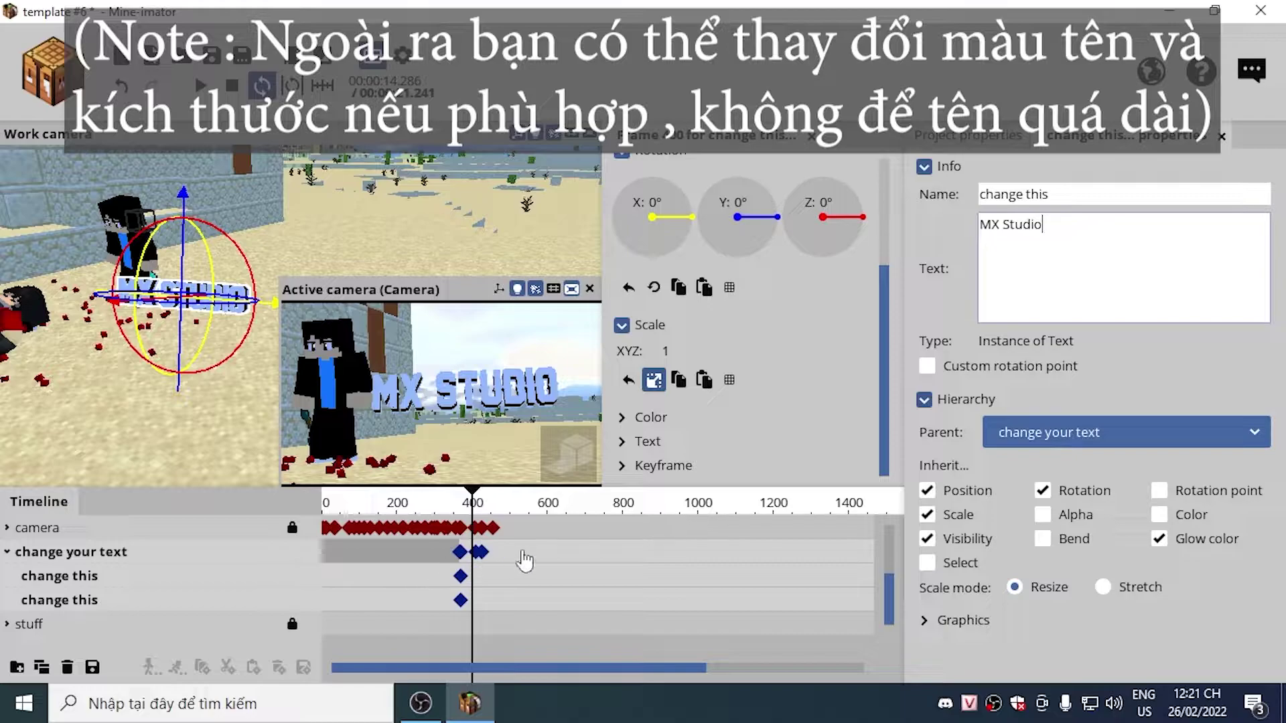
# Shift the MX STUDIO title slightly right and reselect both name text objects
pyautogui.click(429, 561)
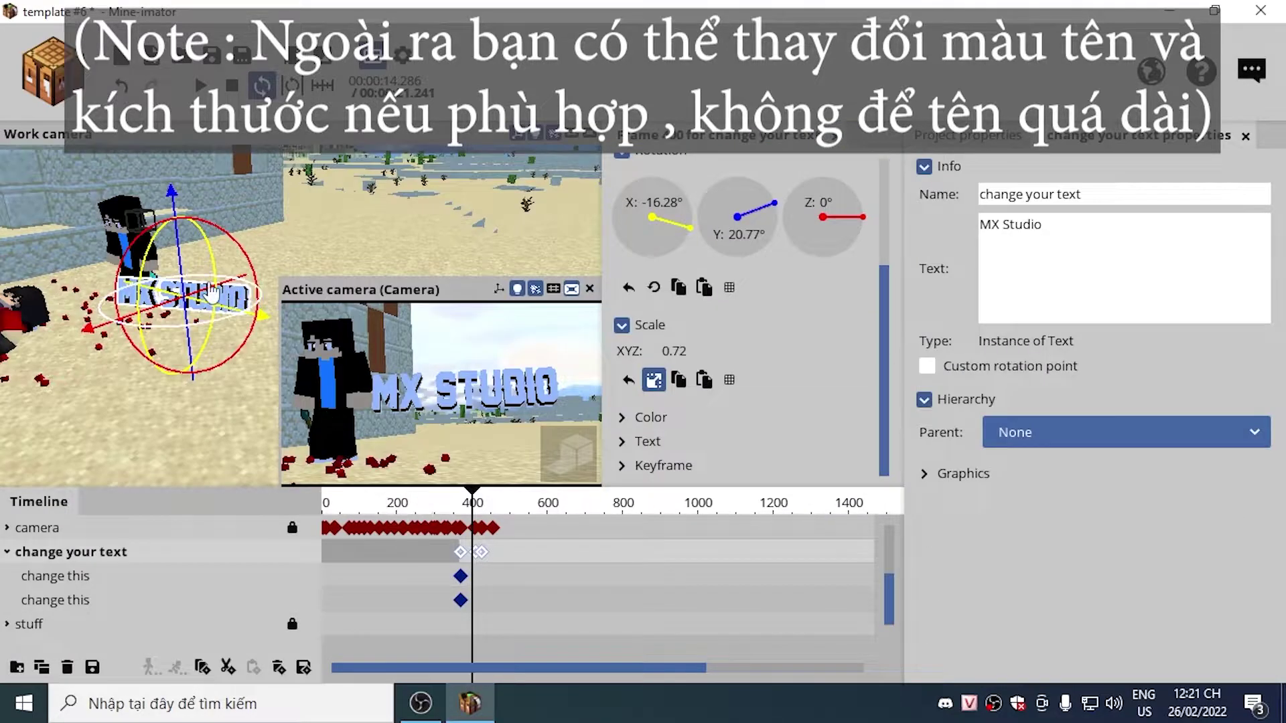
pyautogui.moveTo(207, 312); pyautogui.dragTo(219, 317)
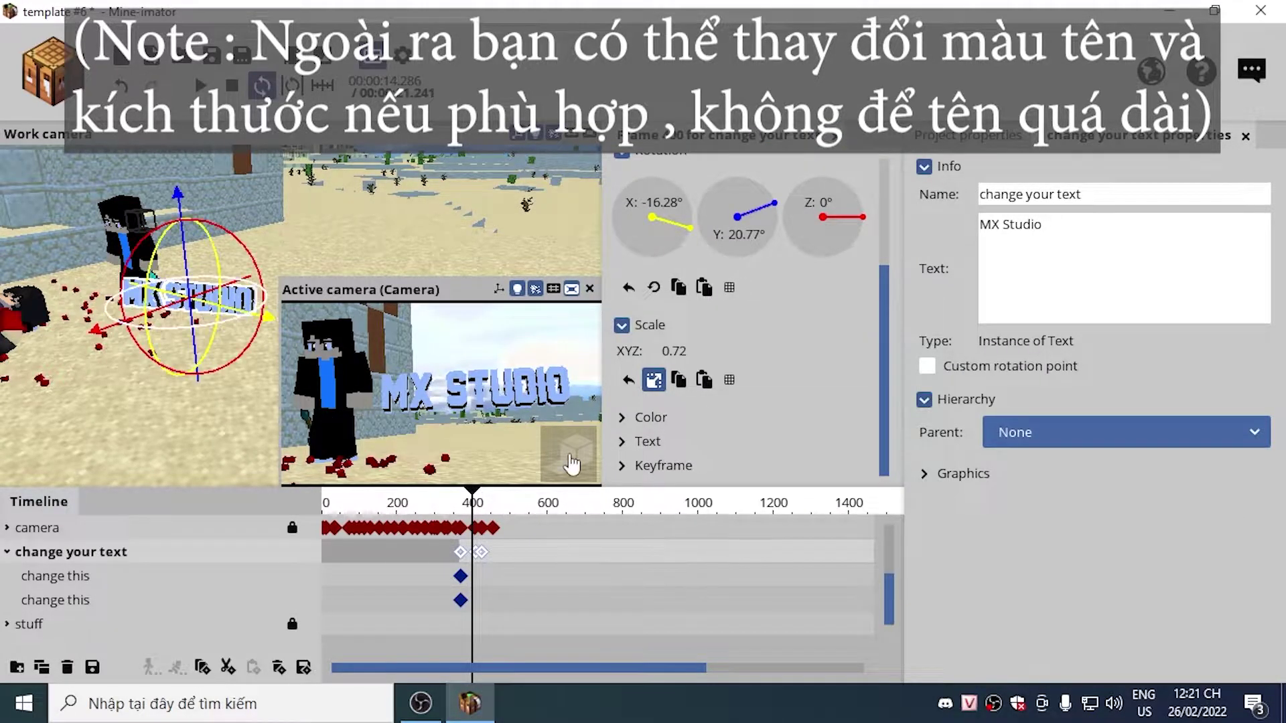
pyautogui.click(126, 579)
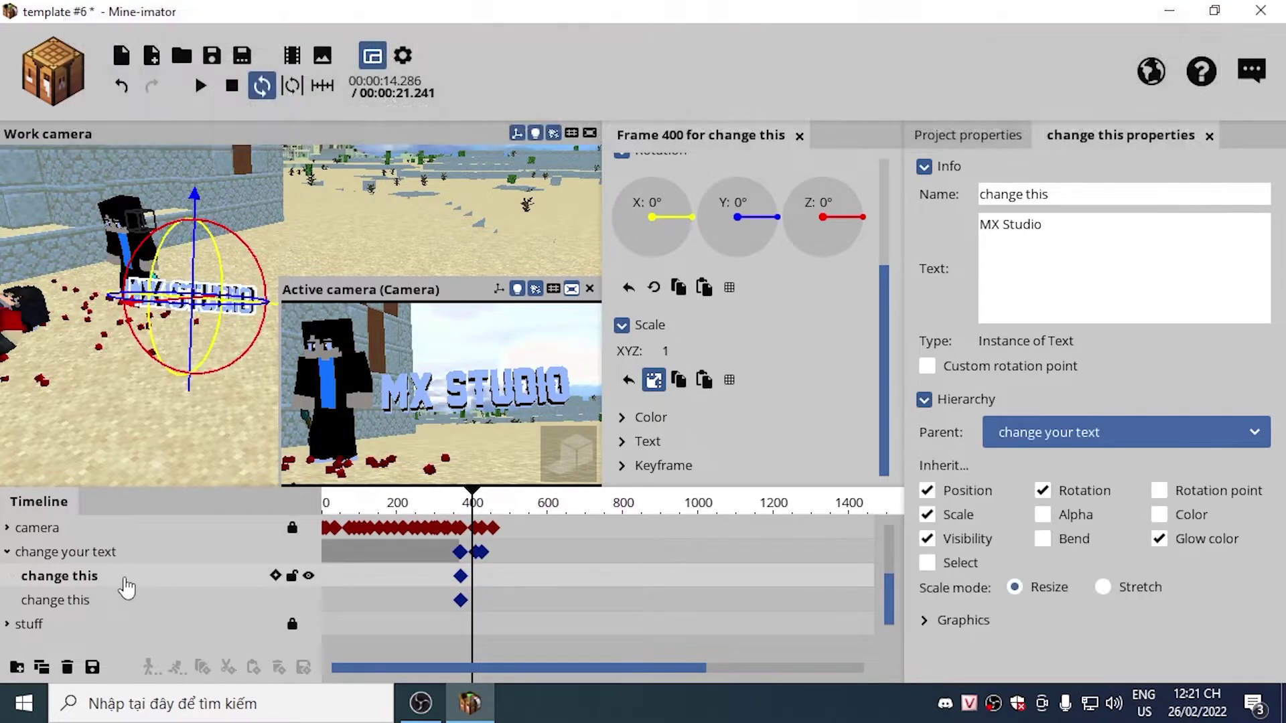
pyautogui.moveTo(415, 580); pyautogui.dragTo(495, 609)
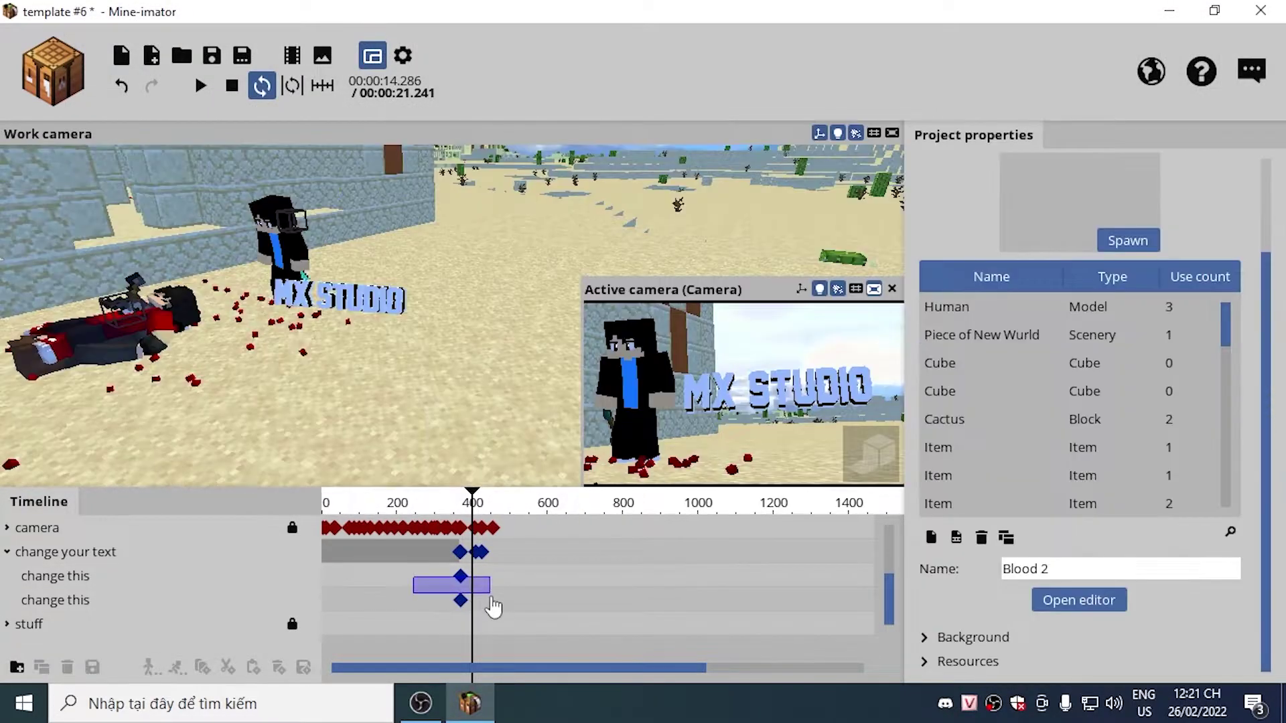
pyautogui.click(649, 422)
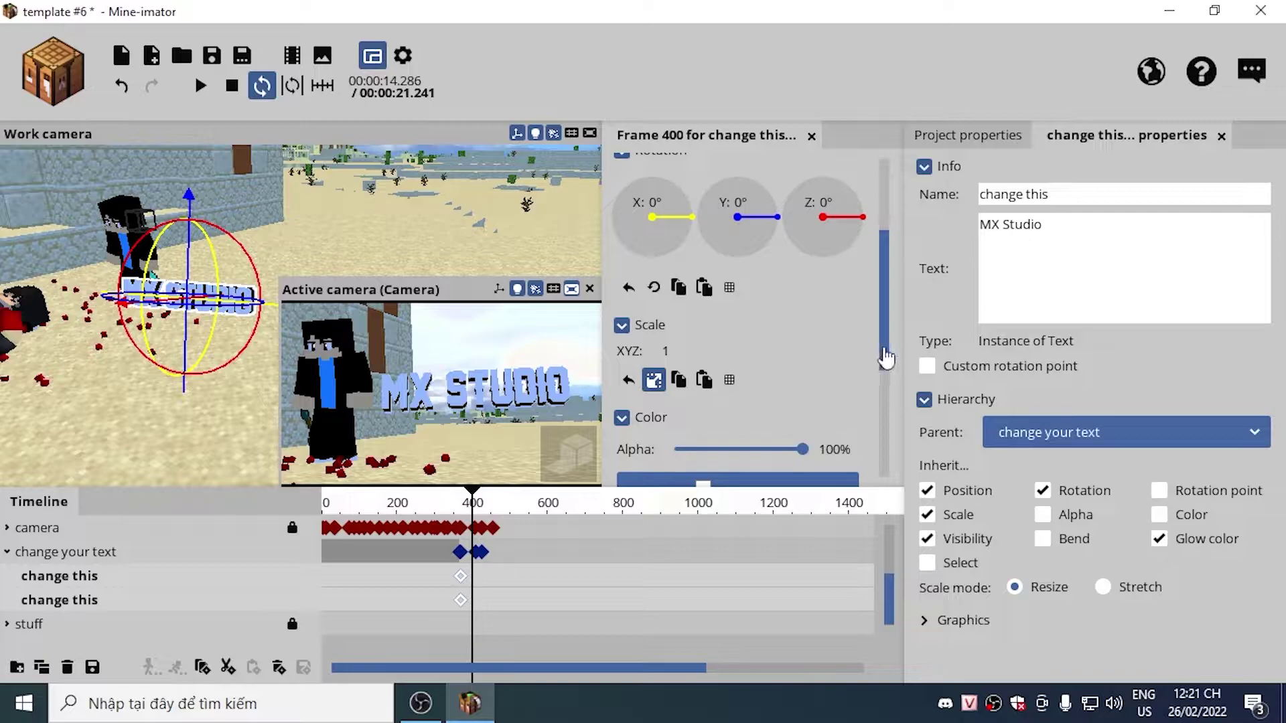
# Give the MX Studio title a fully saturated blue blend colour, then deselect it
pyautogui.scroll(-3, 886, 358)
pyautogui.click(787, 290)
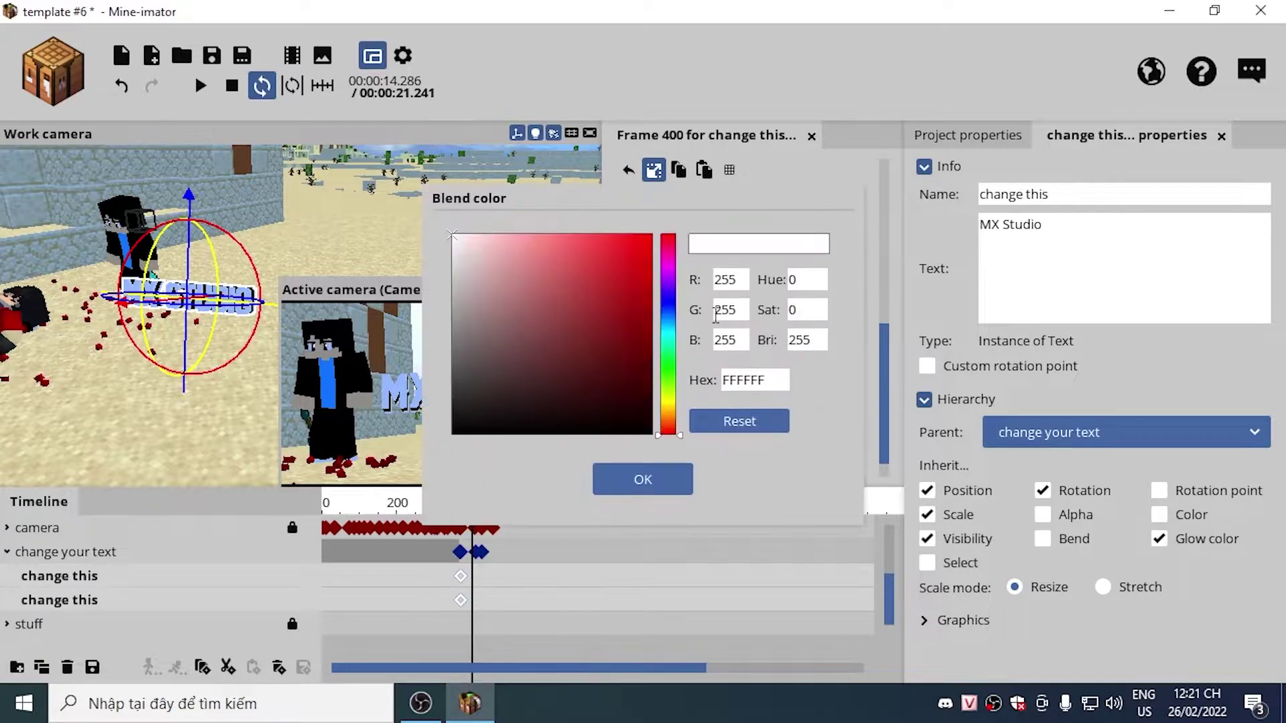
pyautogui.click(669, 319)
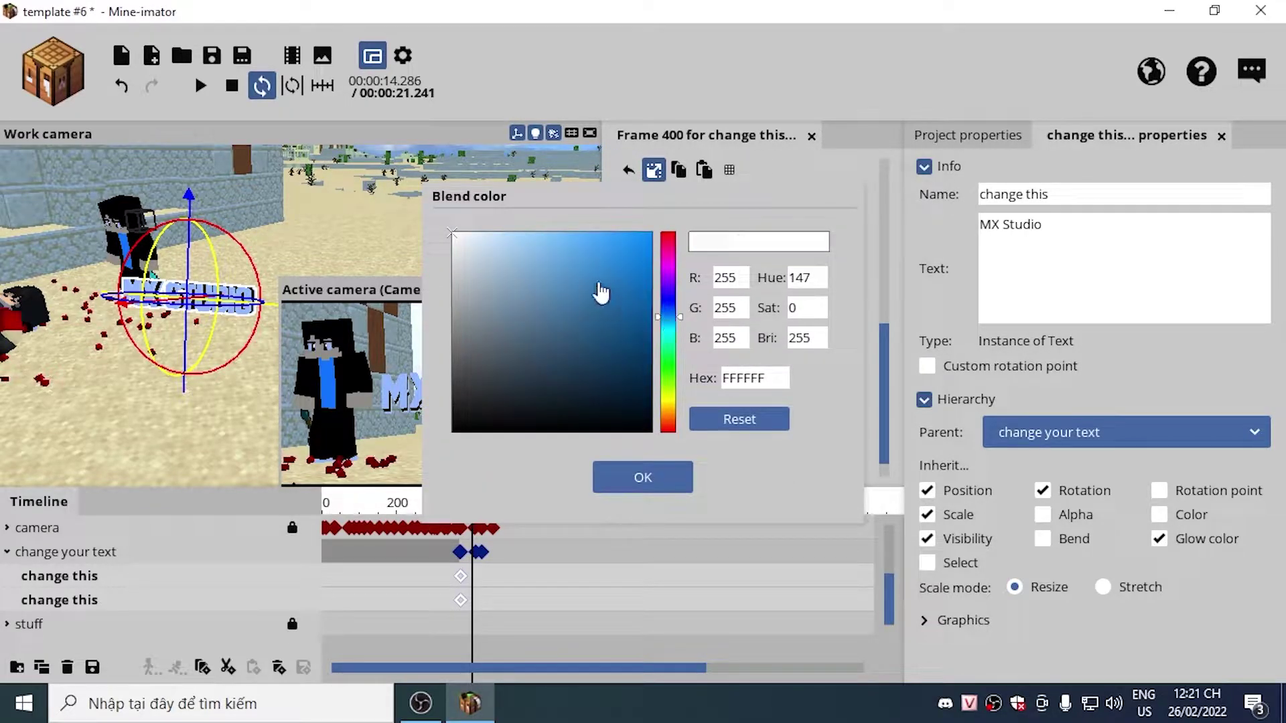
pyautogui.moveTo(600, 292); pyautogui.dragTo(736, 218)
pyautogui.click(630, 493)
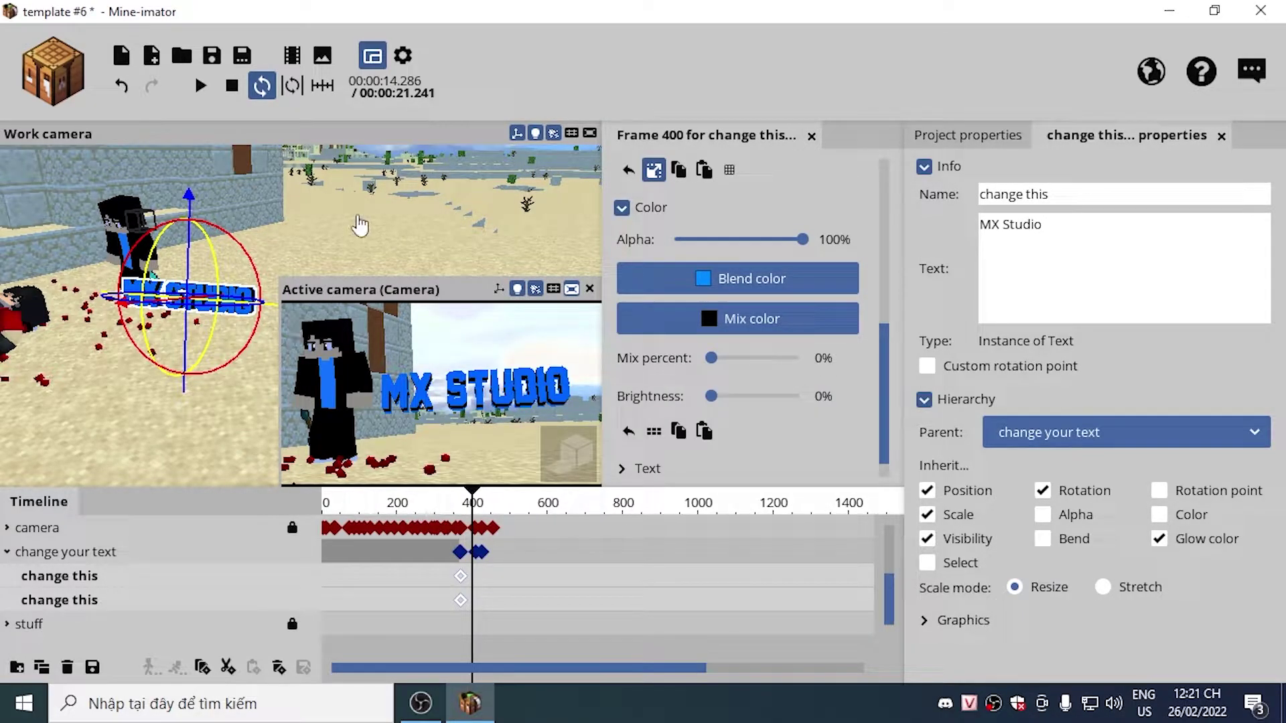
pyautogui.click(360, 225)
pyautogui.moveTo(365, 397); pyautogui.dragTo(396, 413)
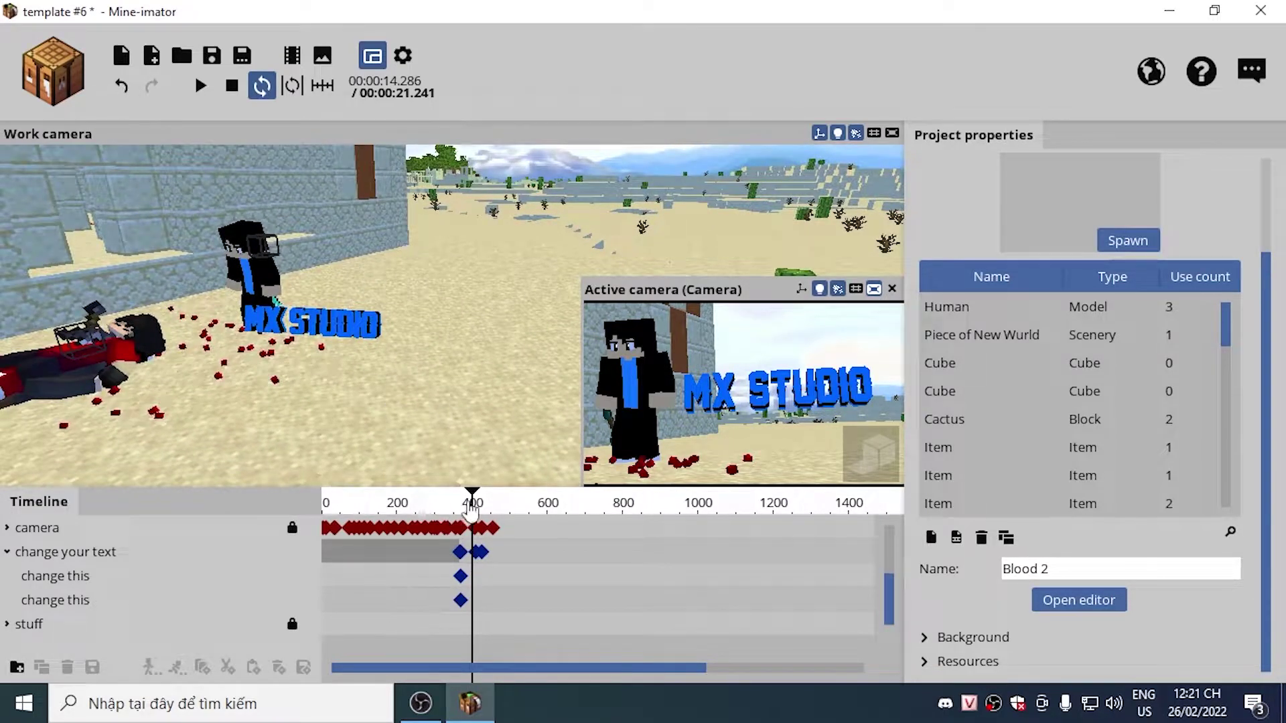
pyautogui.moveTo(472, 509); pyautogui.dragTo(305, 519)
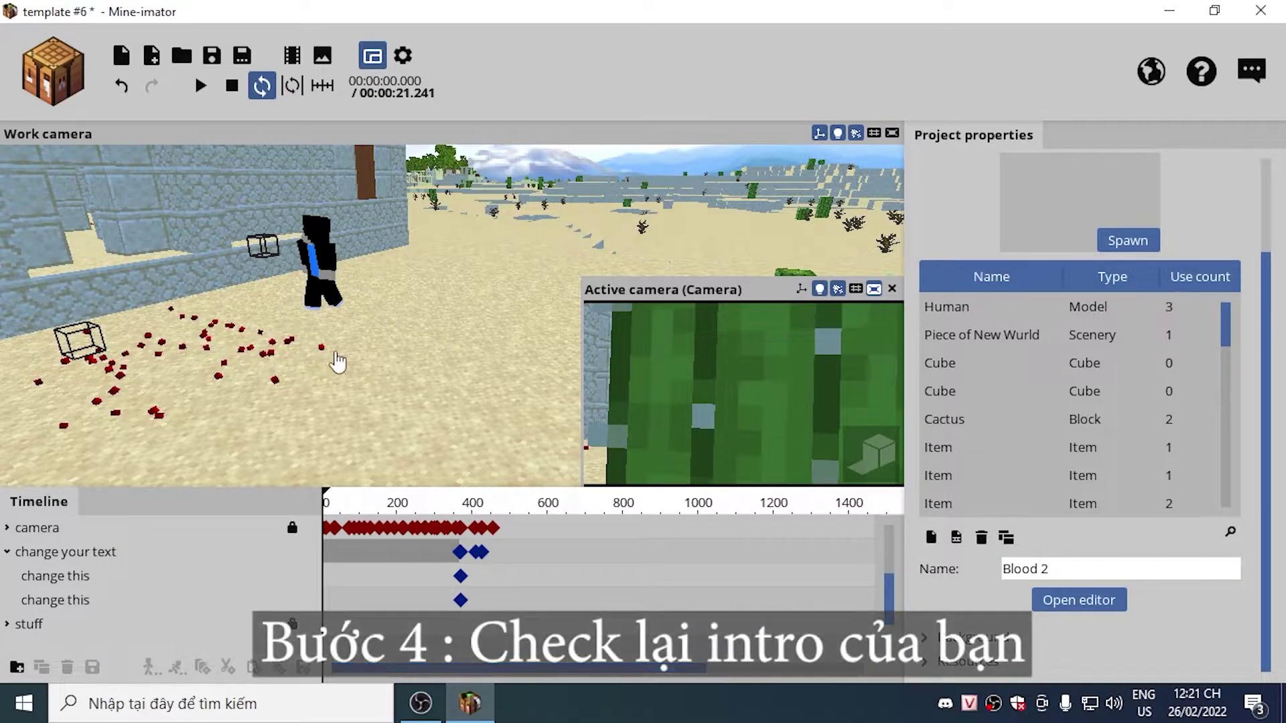
pyautogui.click(196, 96)
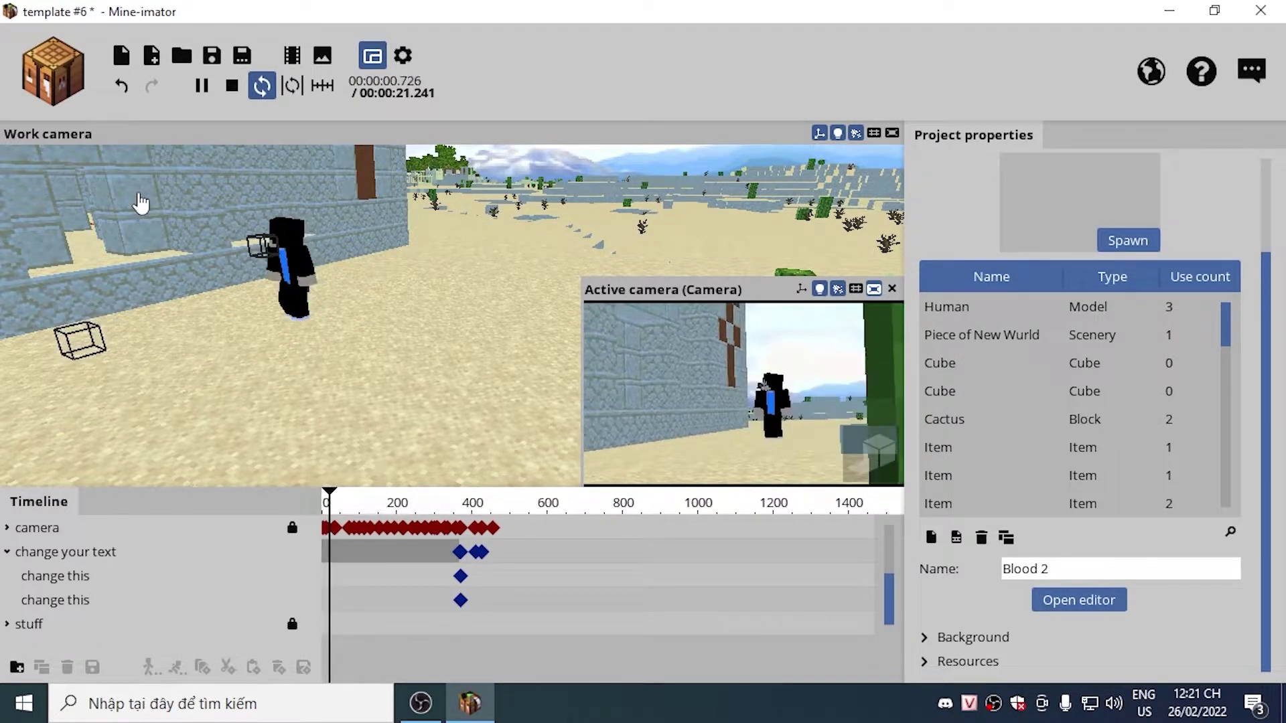
pyautogui.click(205, 85)
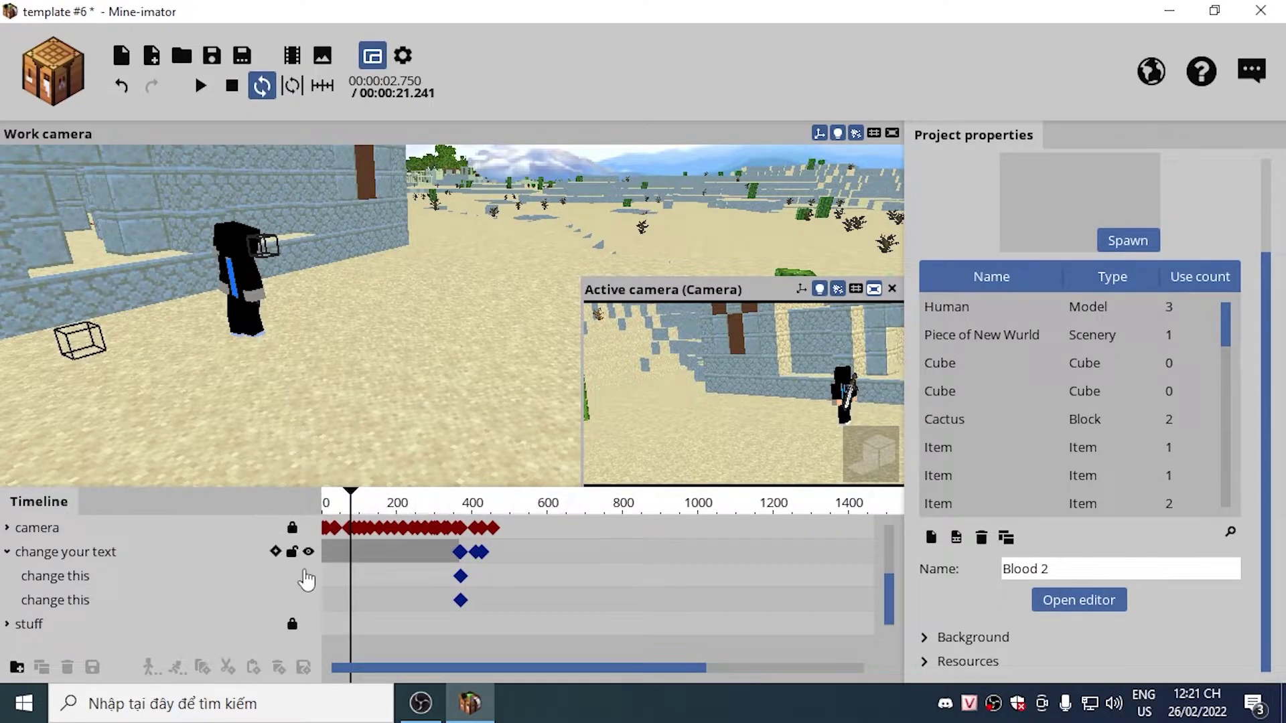
pyautogui.moveTo(351, 519); pyautogui.dragTo(316, 516)
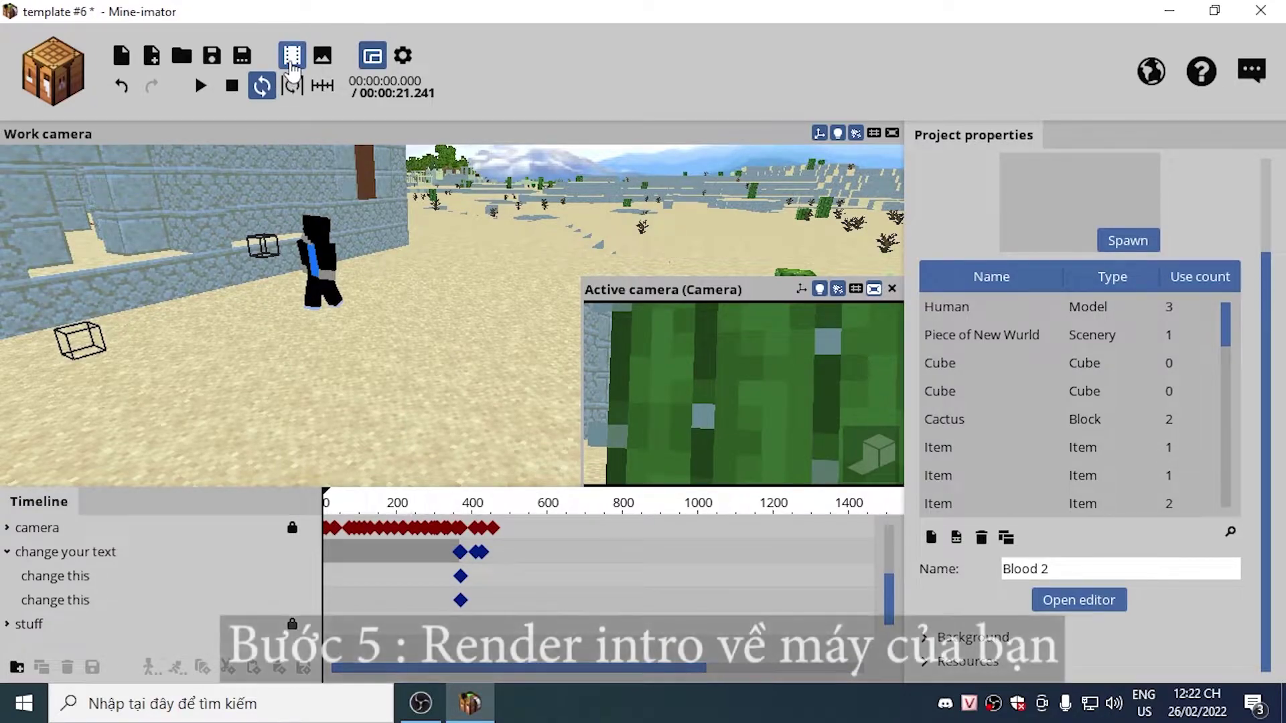
# Export the movie with default settings to the Video folder as 'MX Studio Intro Test'
pyautogui.click(292, 56)
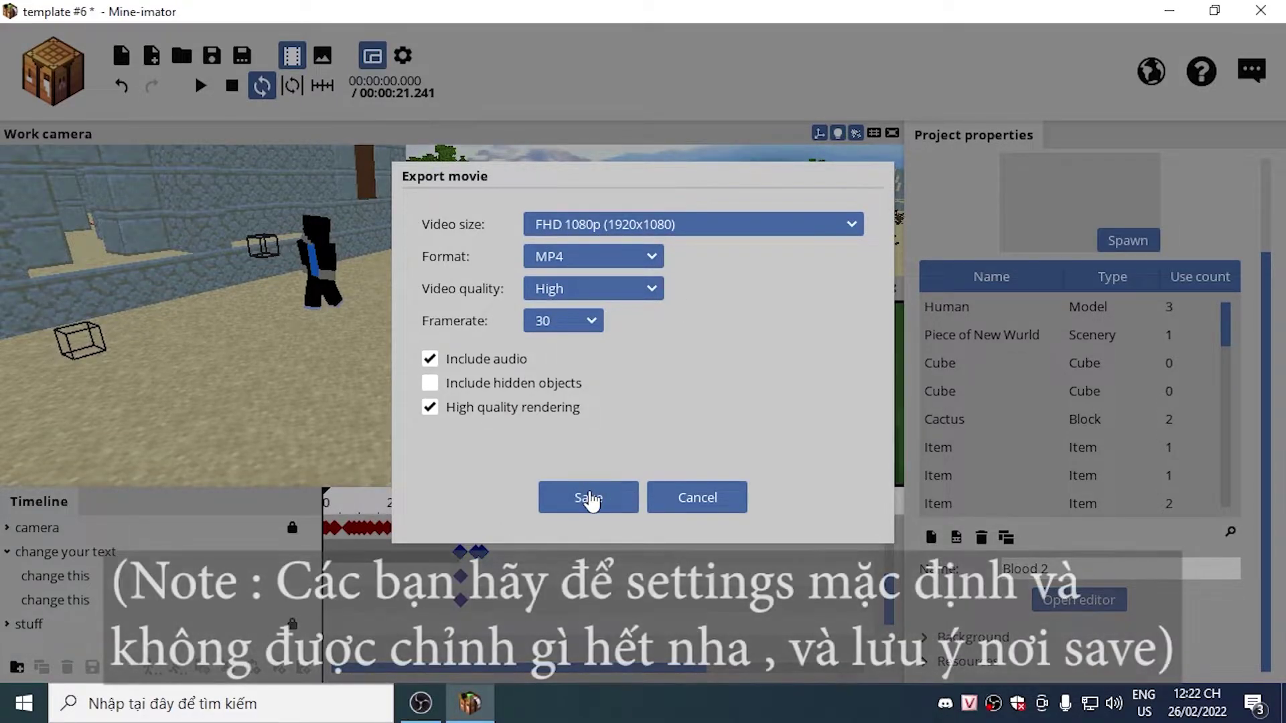
pyautogui.click(588, 496)
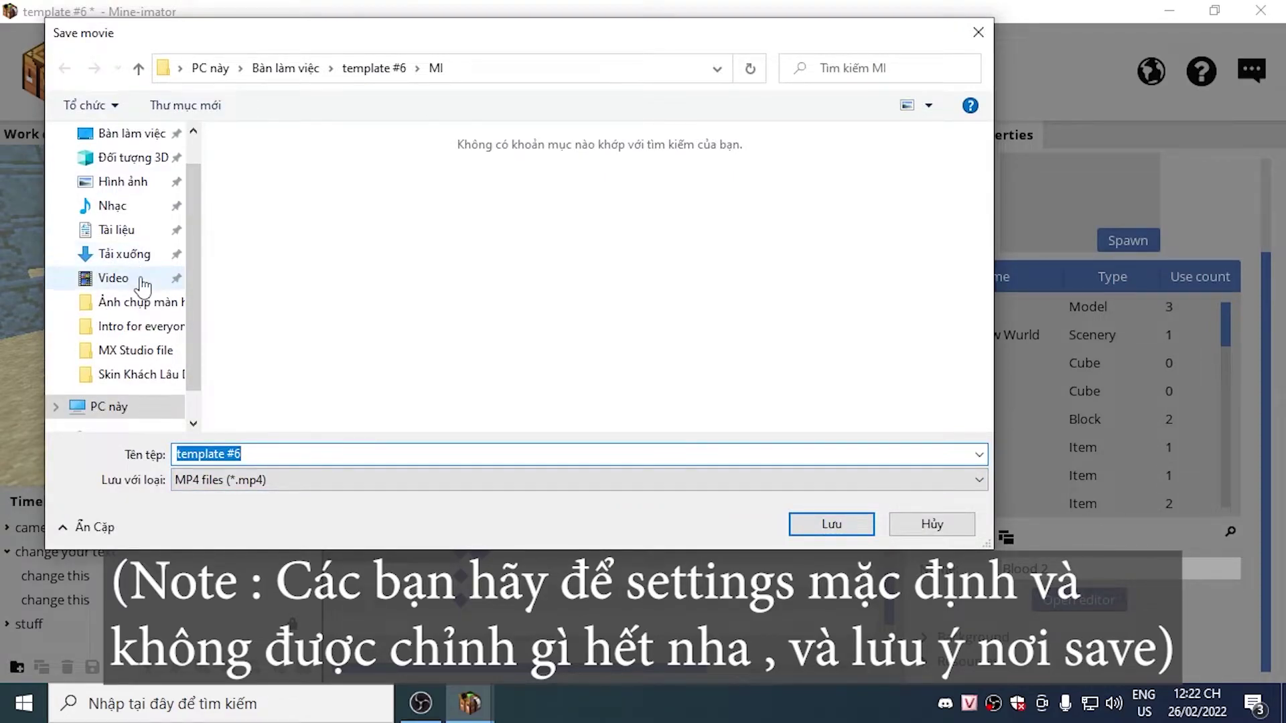
pyautogui.click(142, 278)
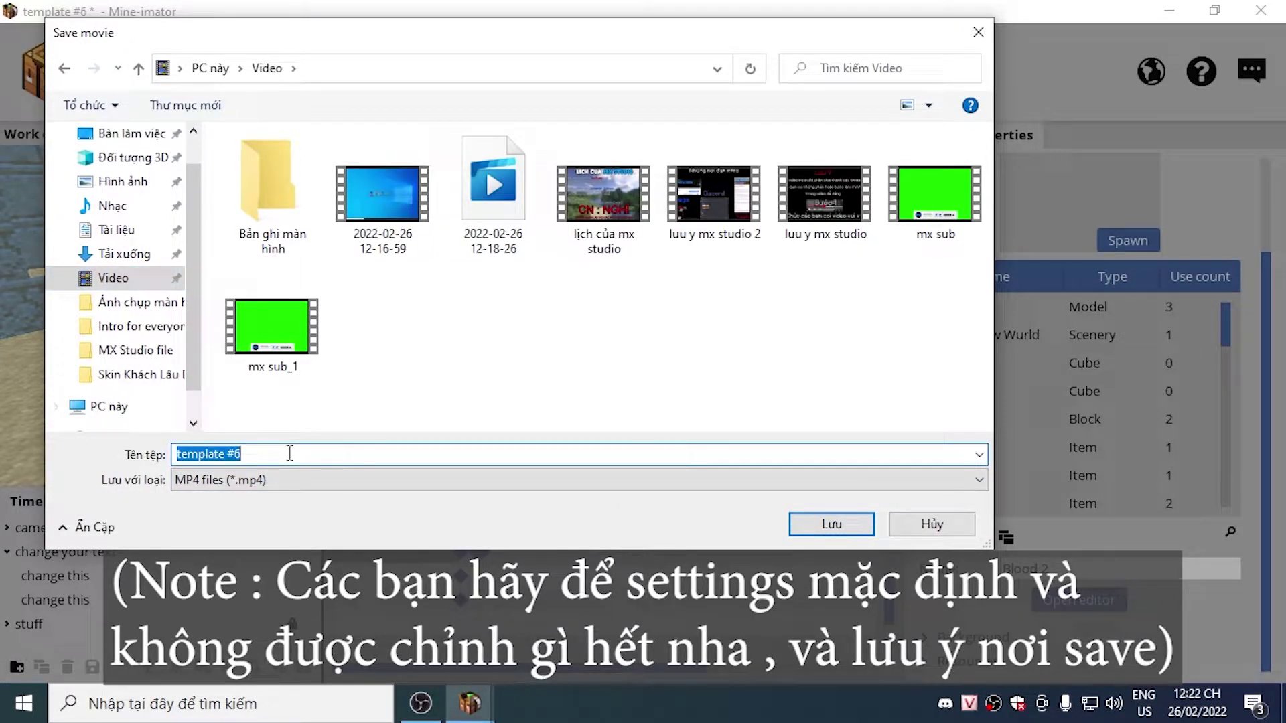
pyautogui.write('MX S')
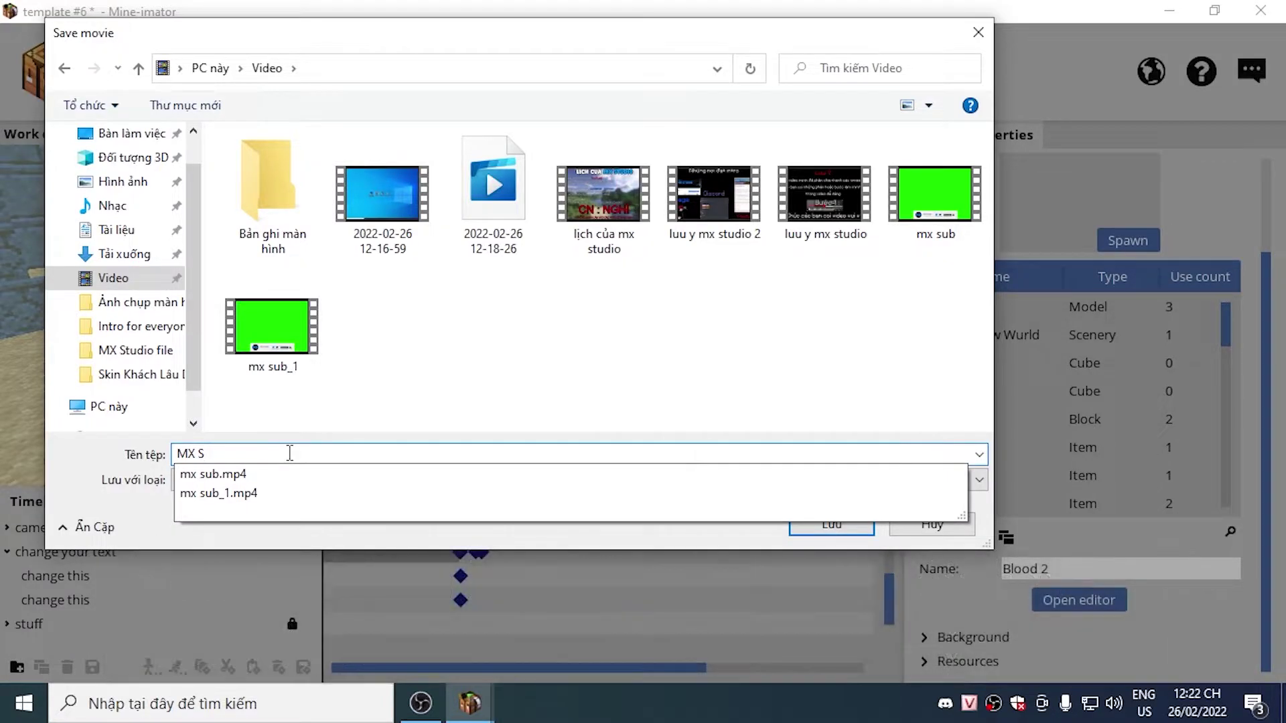
pyautogui.write('tudio Intro Test')
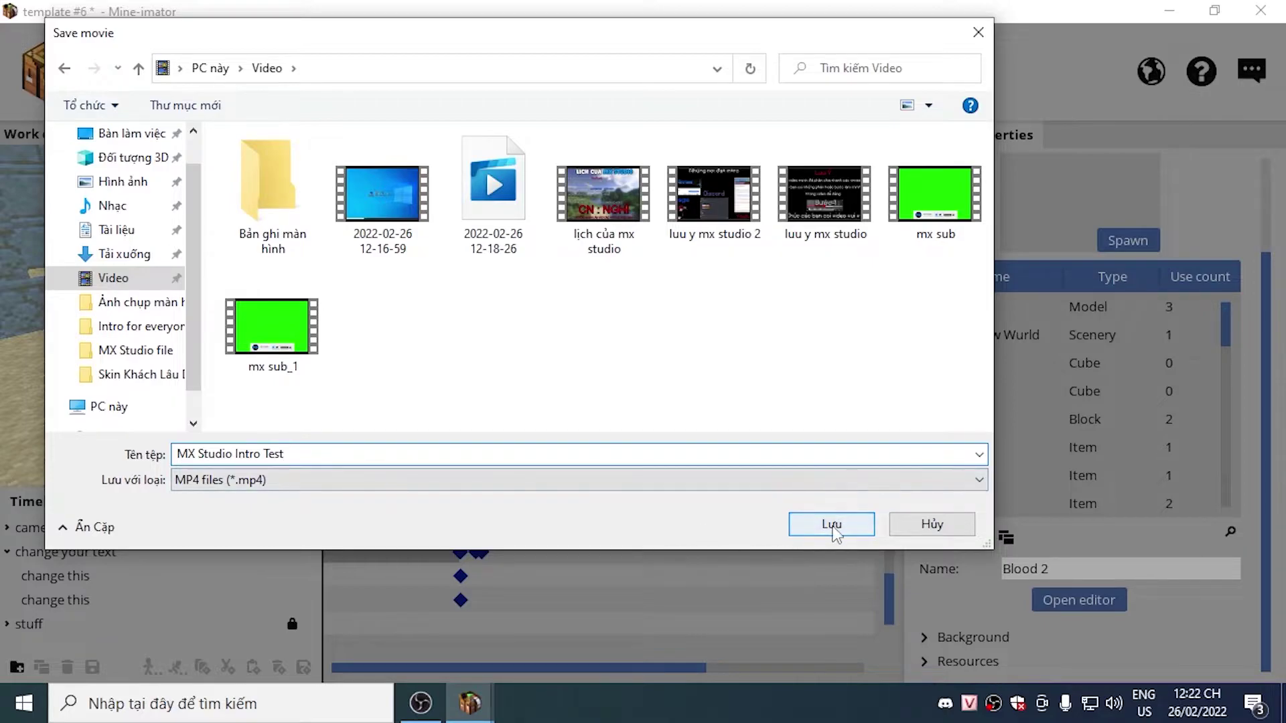
pyautogui.click(816, 531)
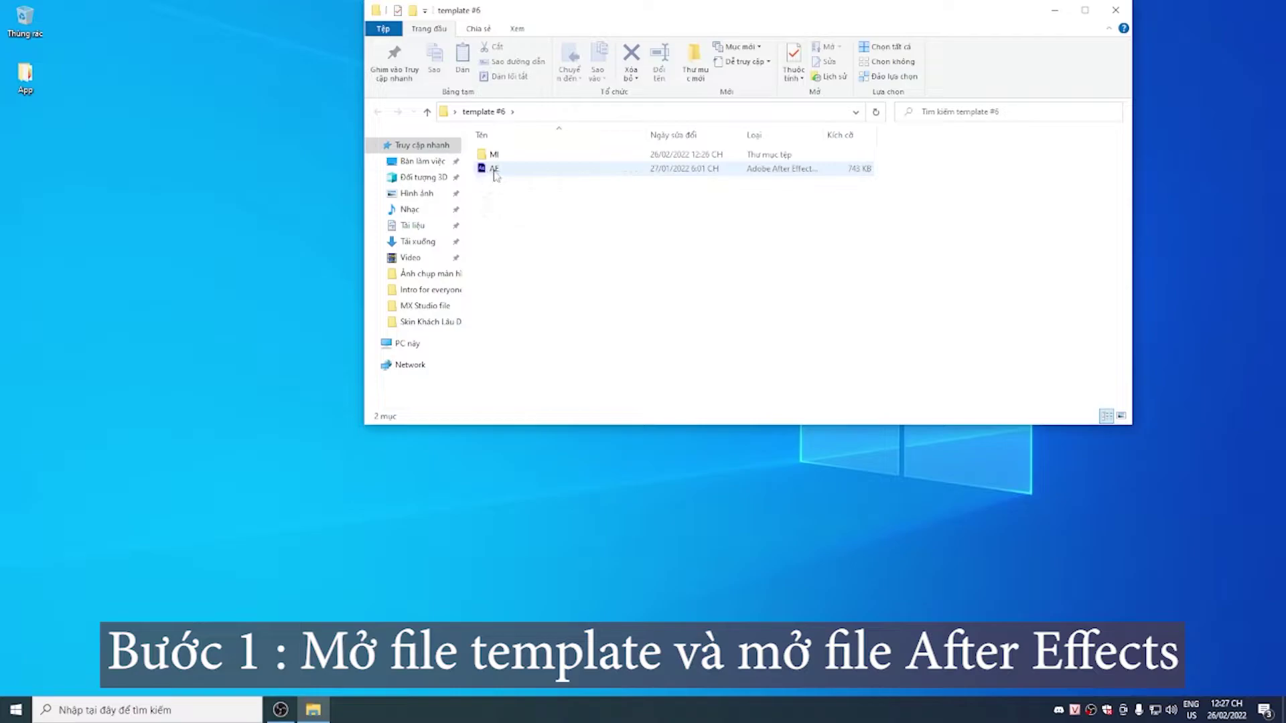
# Open the template #6 AE project in After Effects and minimize File Explorer
pyautogui.doubleClick(496, 168)
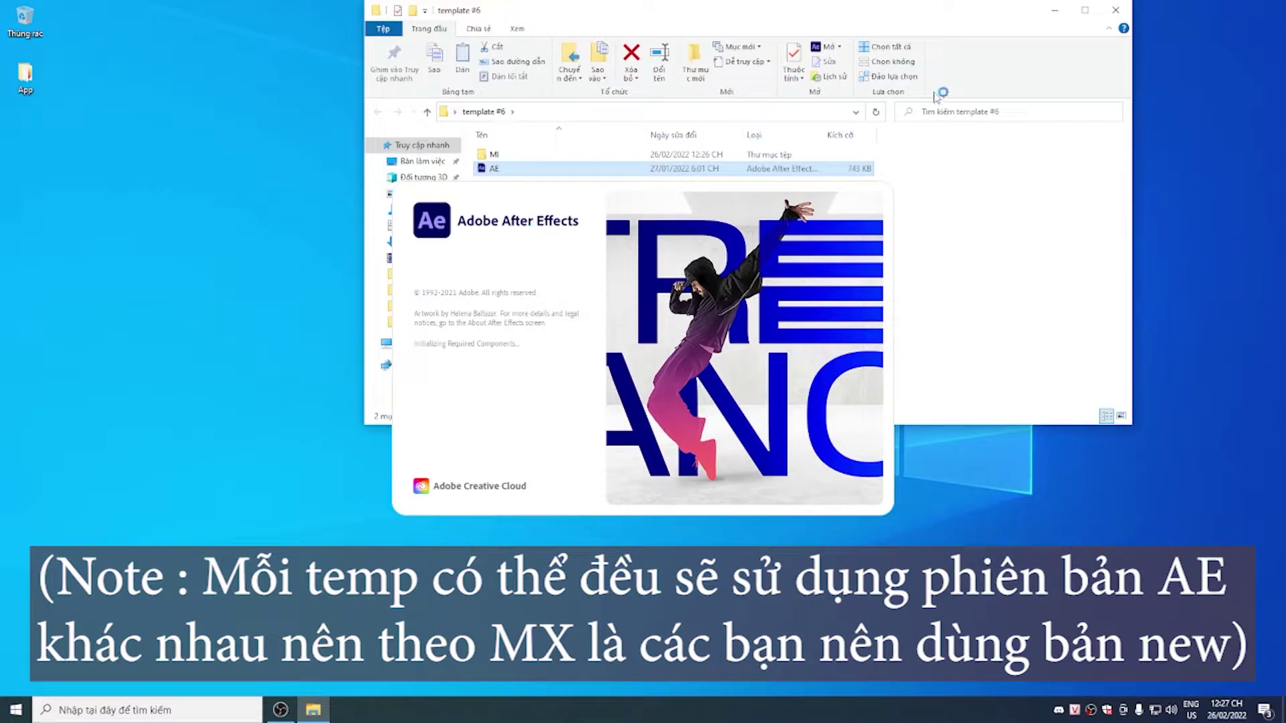
pyautogui.click(1054, 11)
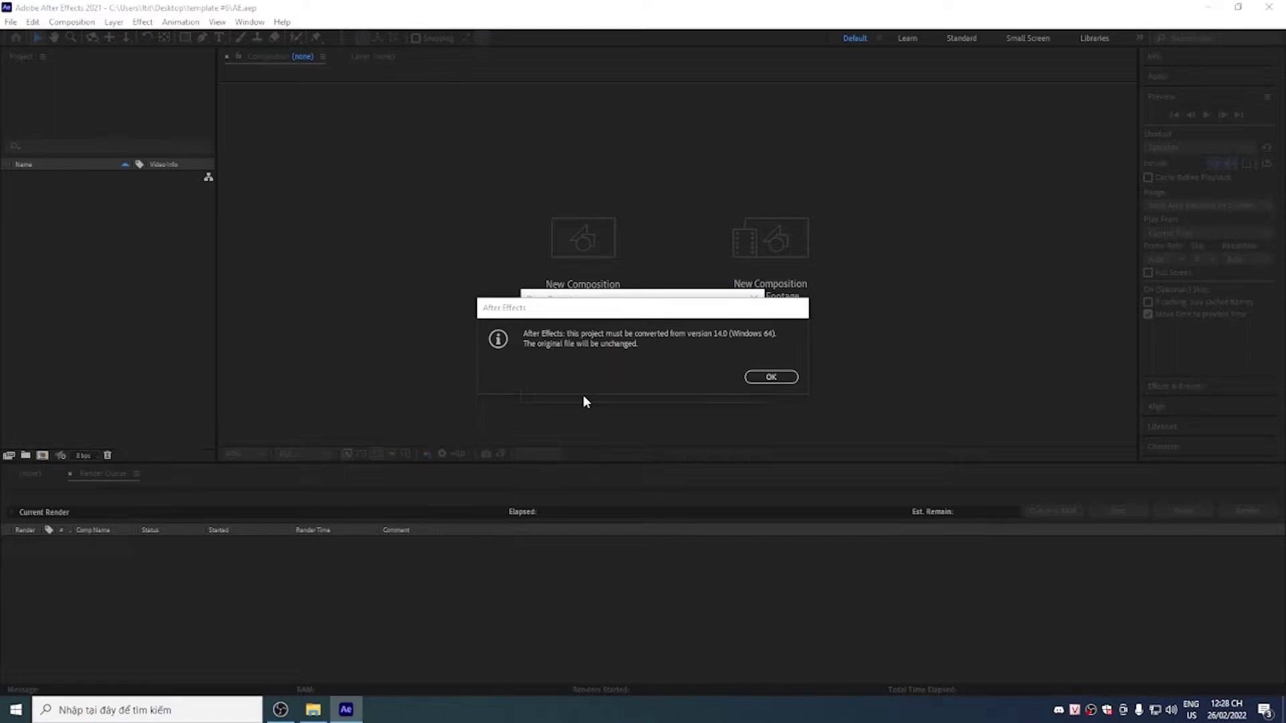
# Accept the conversion, dismiss the RSMB and missing-file warnings, and select template #6.mp4
pyautogui.click(764, 379)
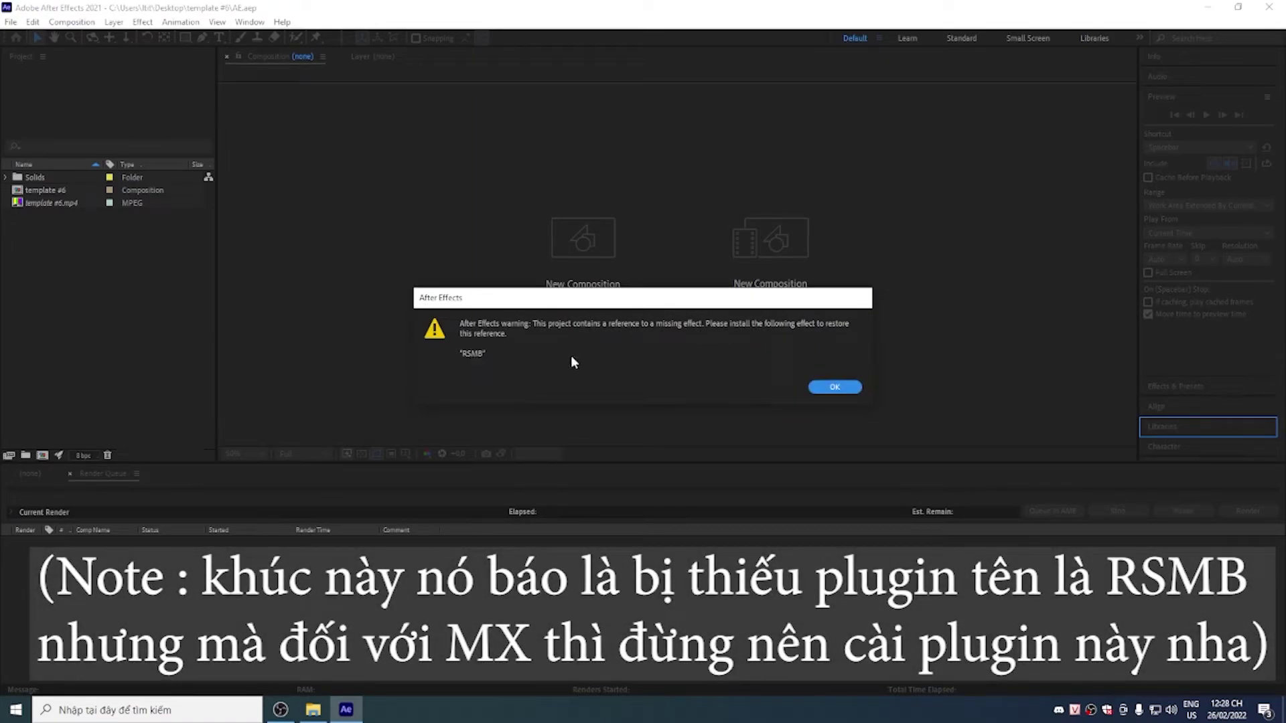
pyautogui.click(825, 389)
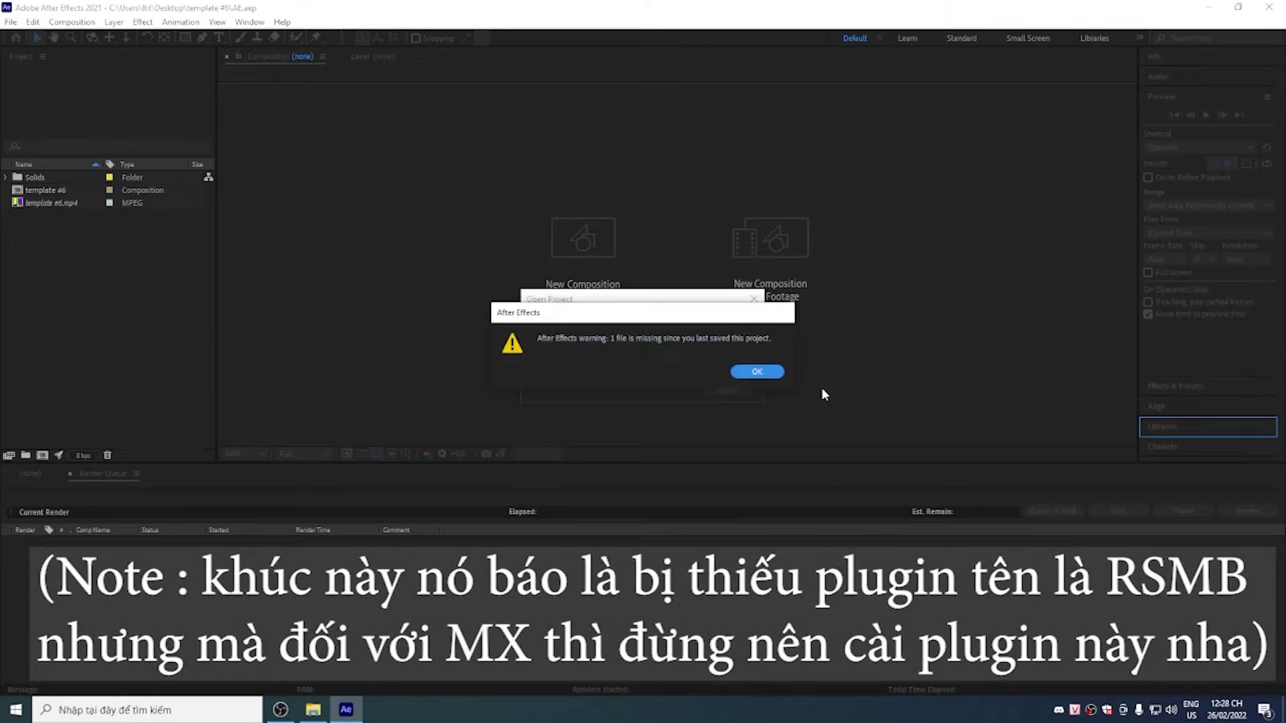
pyautogui.click(756, 372)
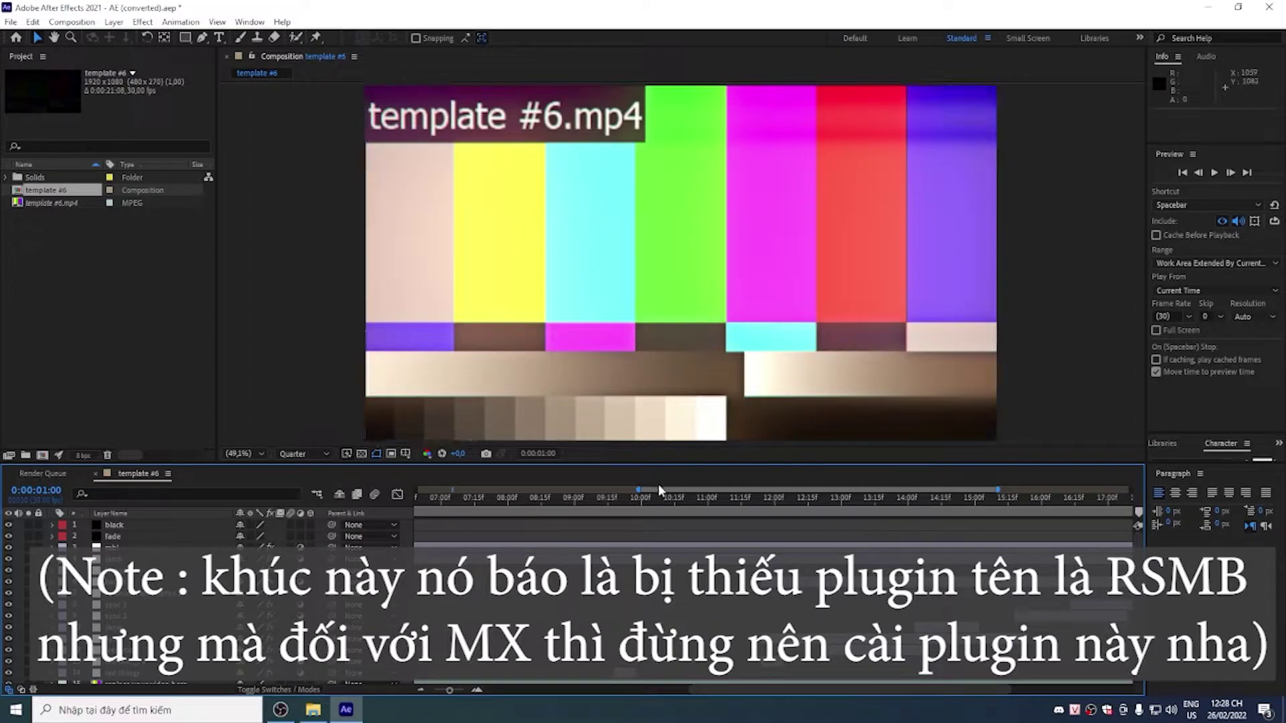
pyautogui.moveTo(638, 490); pyautogui.dragTo(417, 489)
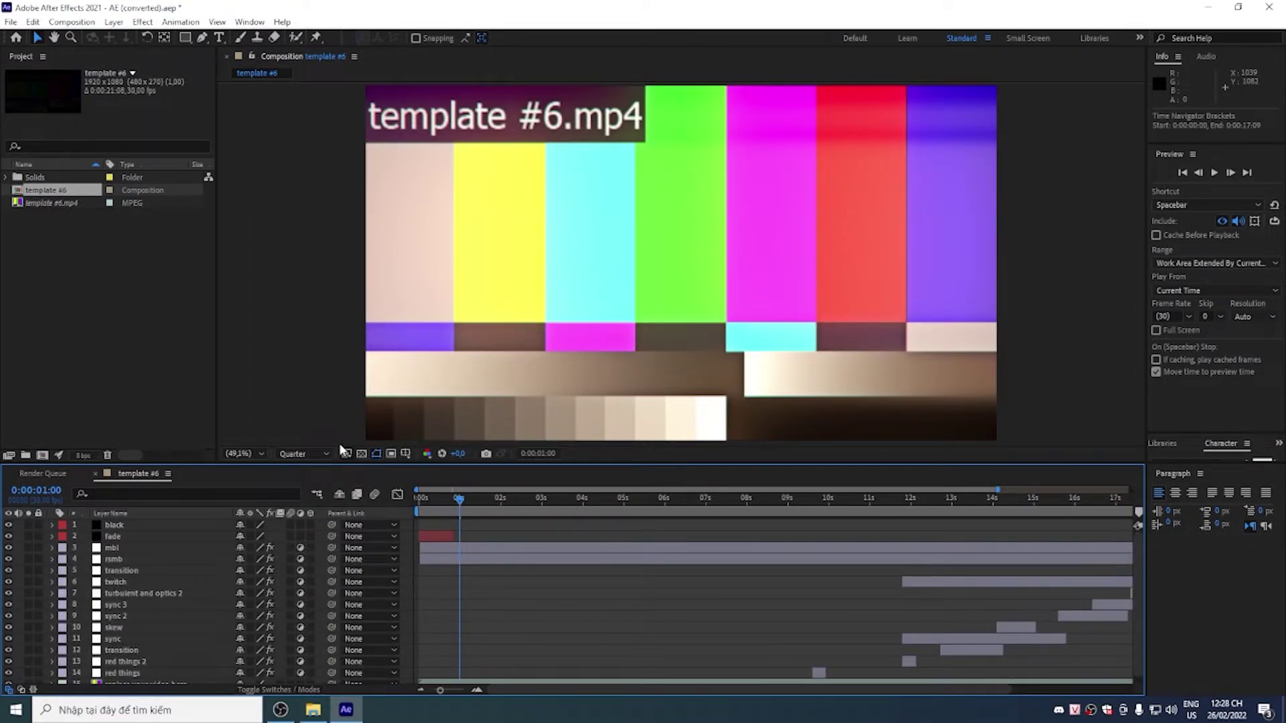
pyautogui.click(63, 202)
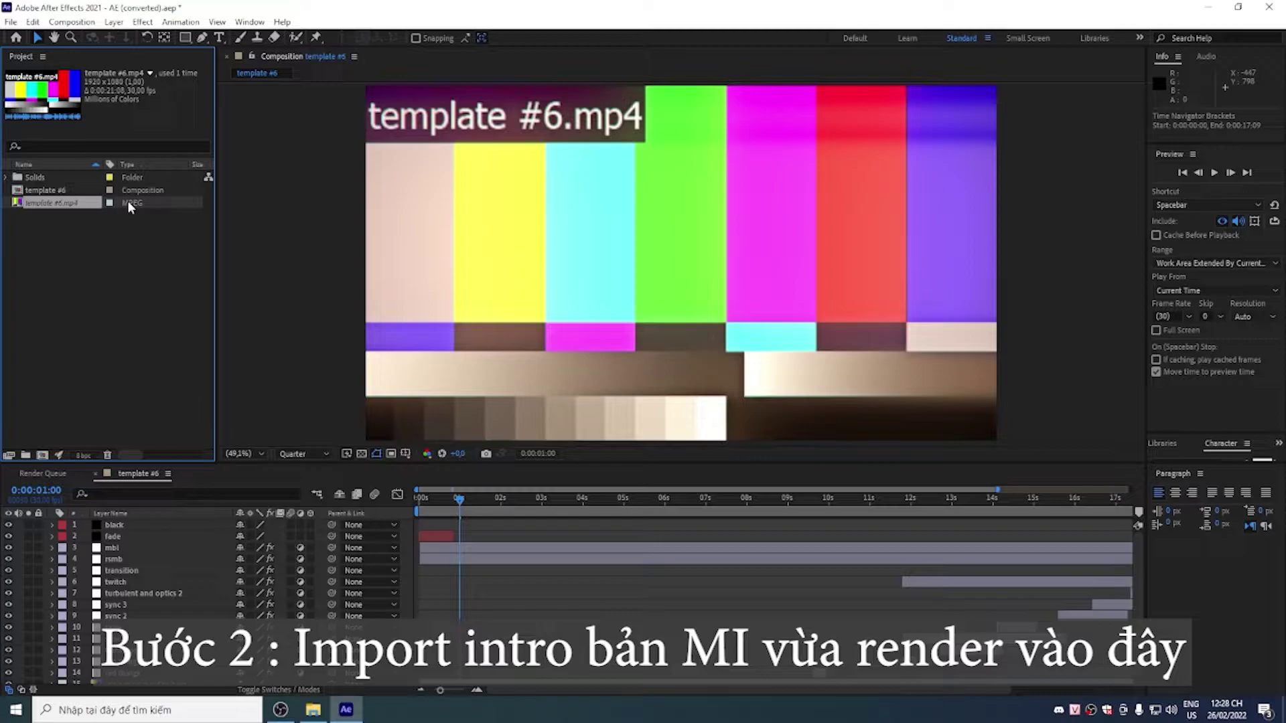
# Swap the template #6.mp4 placeholder for MX Studio Intro Test from the Video folder
pyautogui.hotkey('ctrl', 'h')
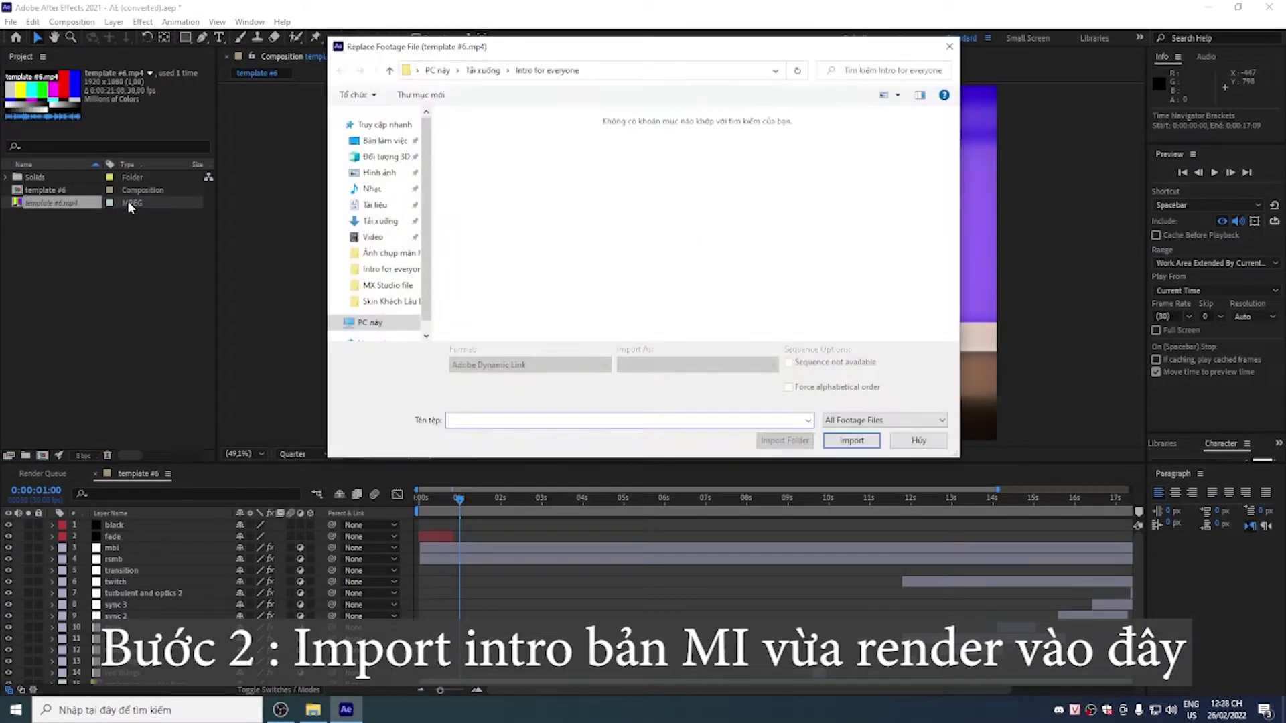
pyautogui.click(368, 238)
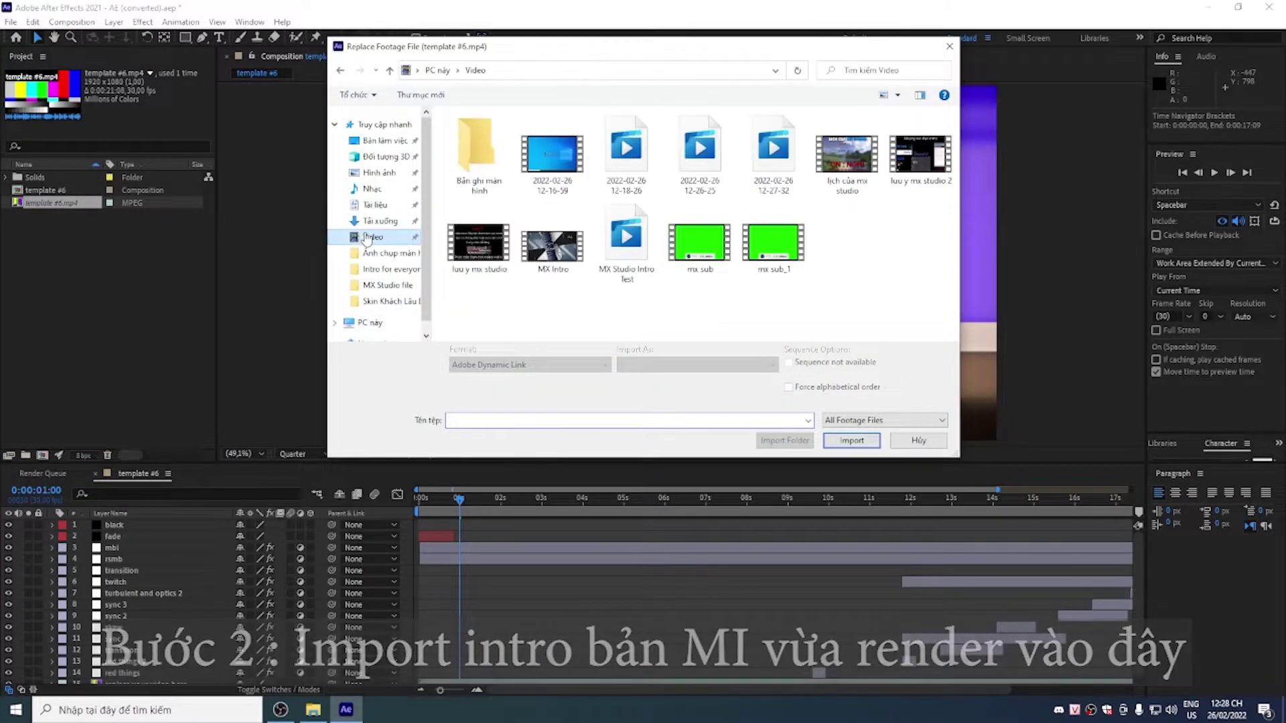
pyautogui.click(612, 250)
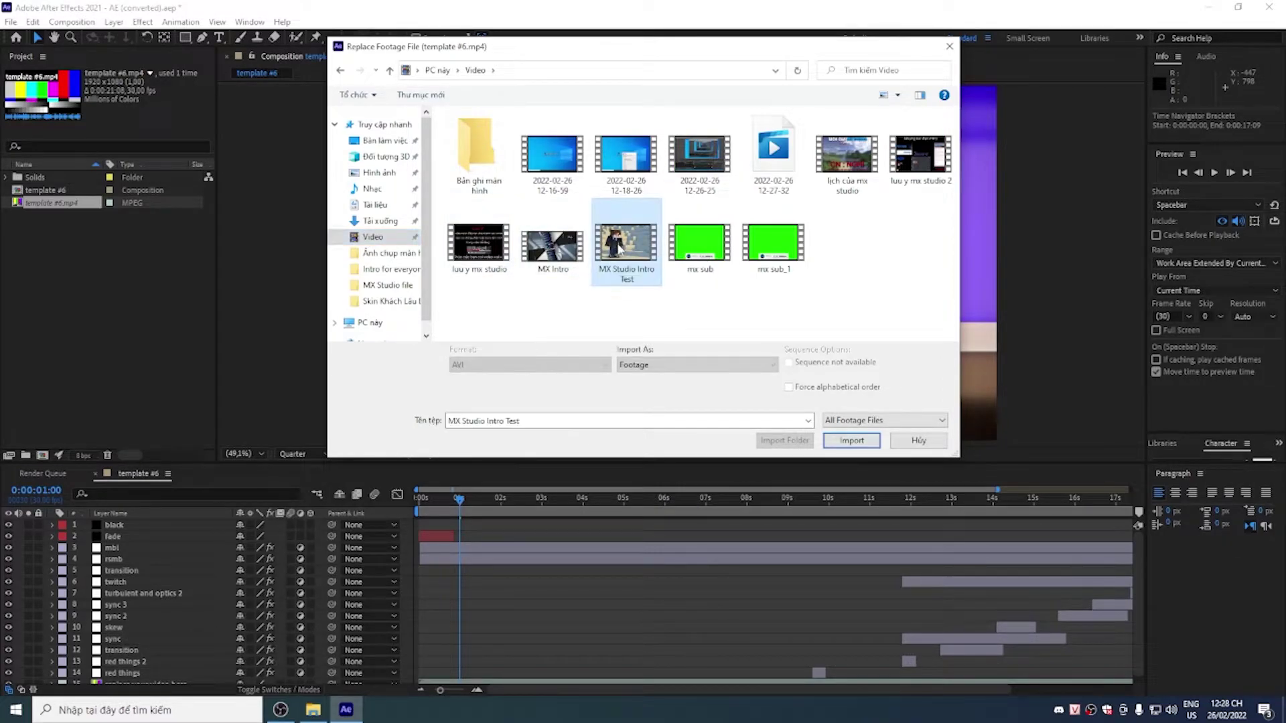
pyautogui.click(850, 440)
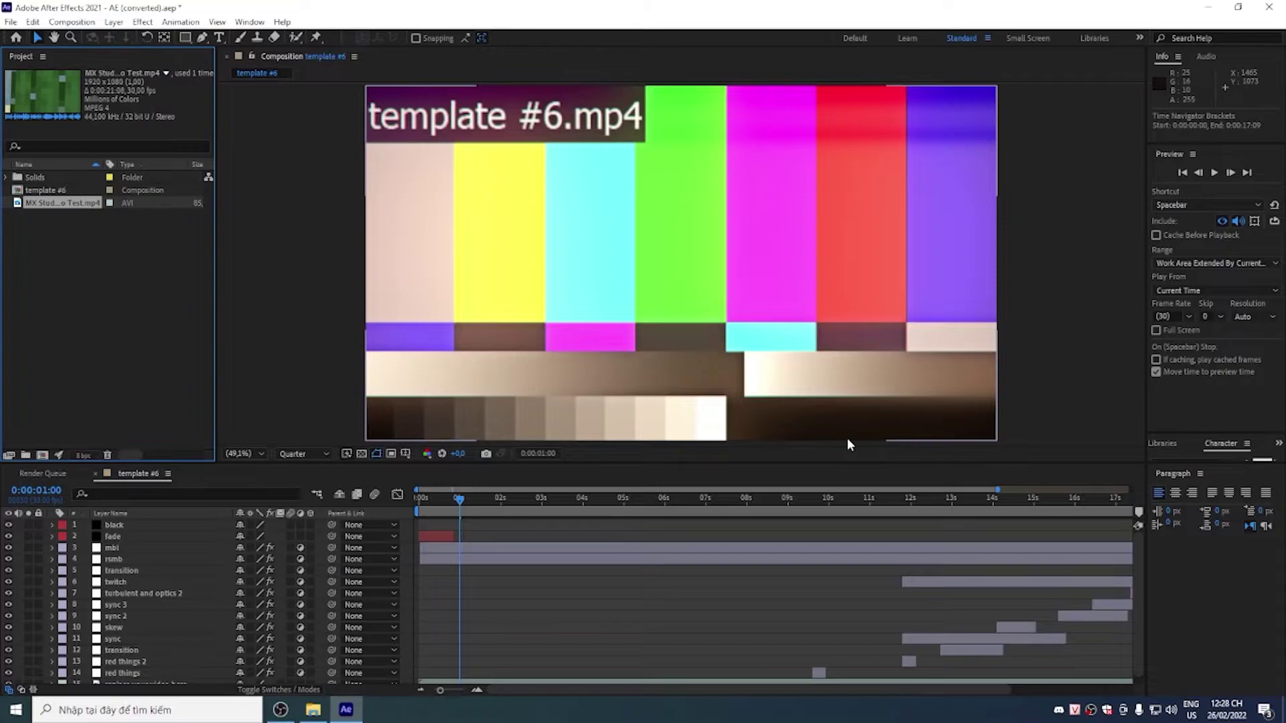
# Zoom the timeline out to full length, rewind to frame 0, and play the preview
pyautogui.moveTo(997, 491); pyautogui.dragTo(1131, 490)
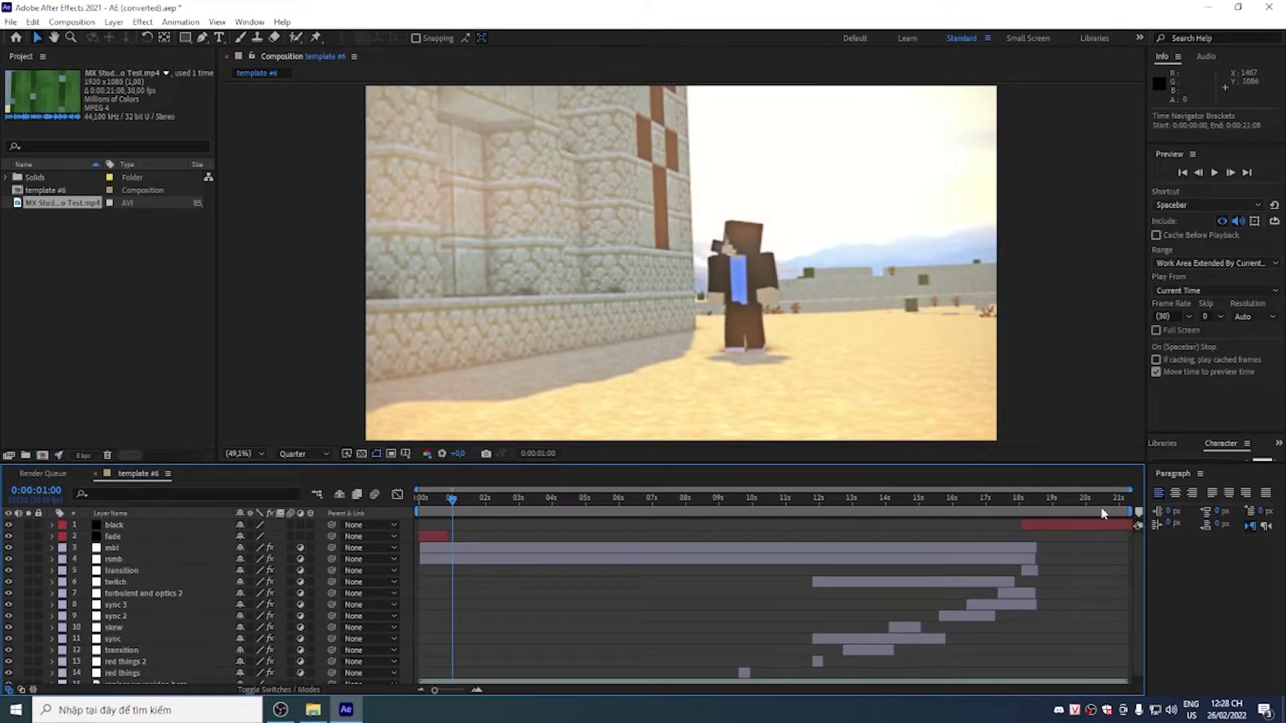
pyautogui.moveTo(450, 499); pyautogui.dragTo(416, 499)
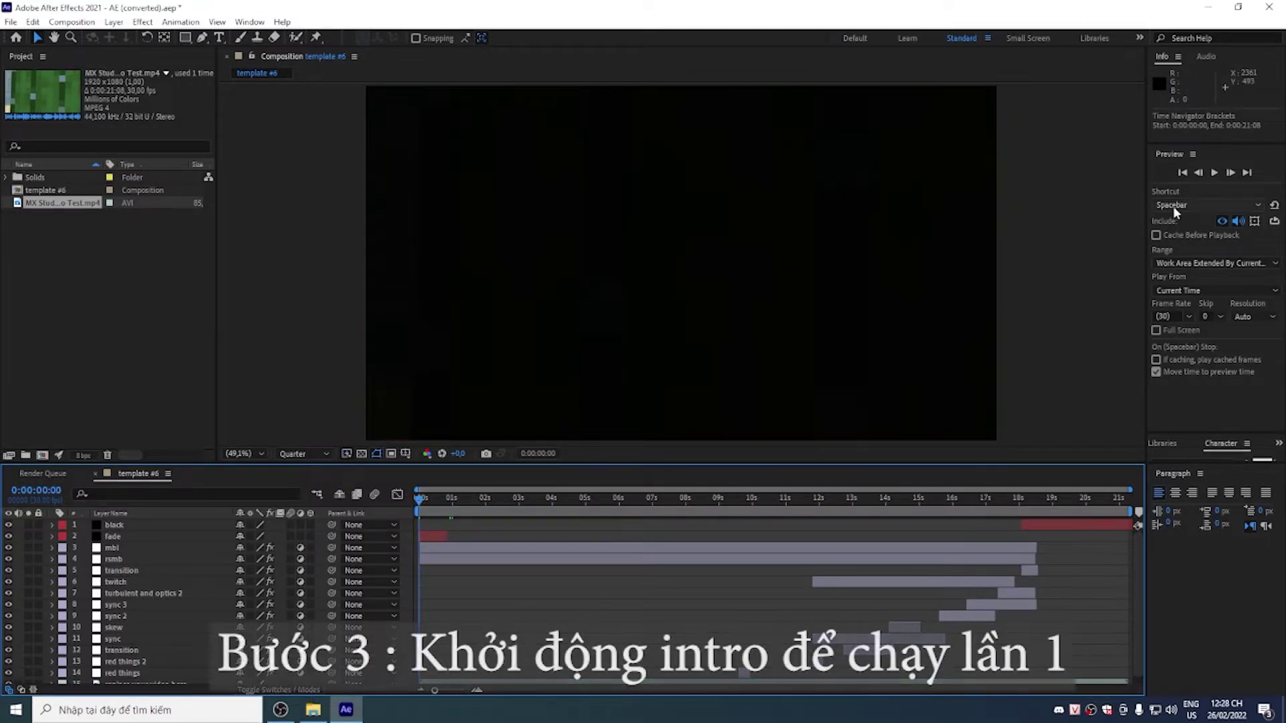
pyautogui.click(1215, 174)
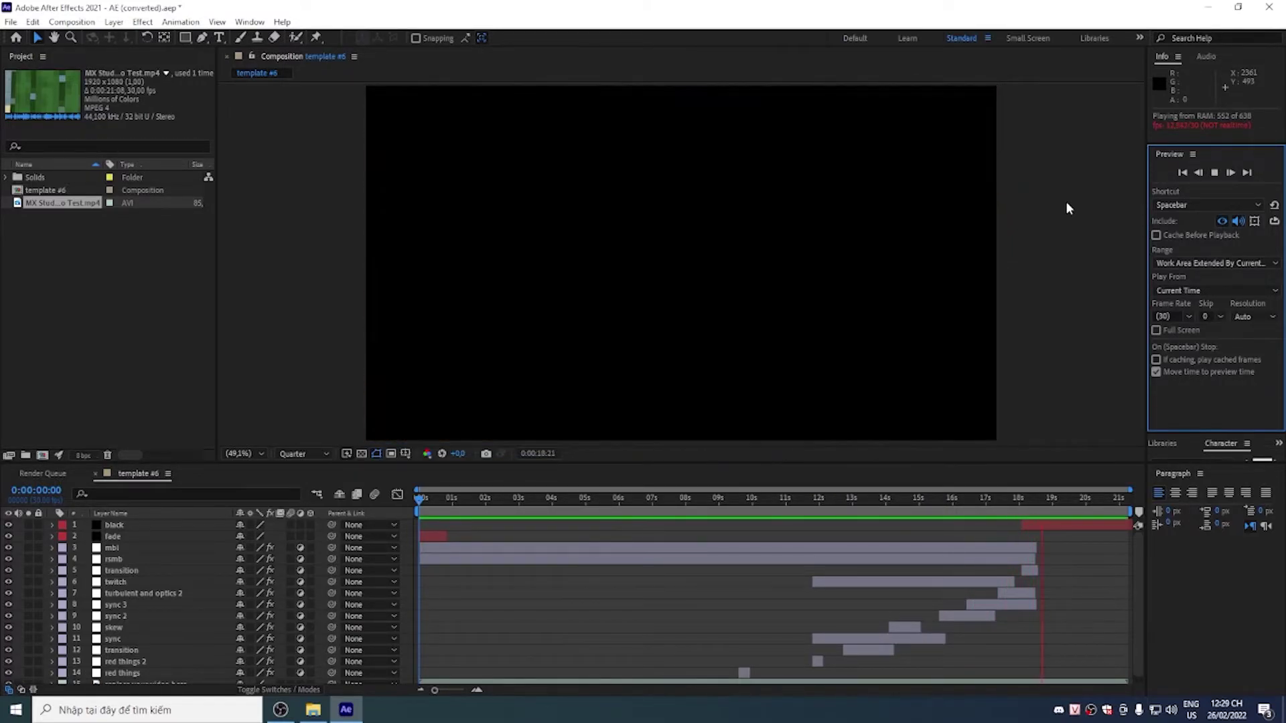
# Stop the preview and rewind the playhead to 0:00:00:00
pyautogui.click(1214, 174)
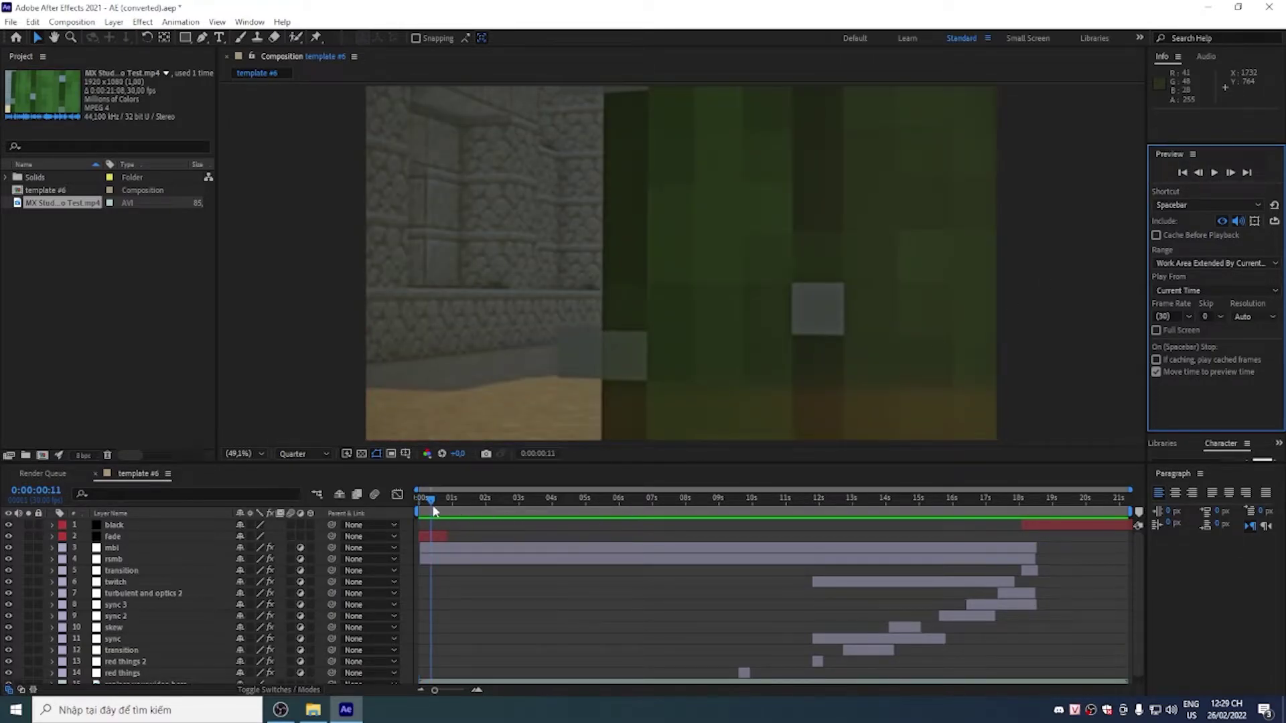
pyautogui.moveTo(432, 504); pyautogui.dragTo(398, 503)
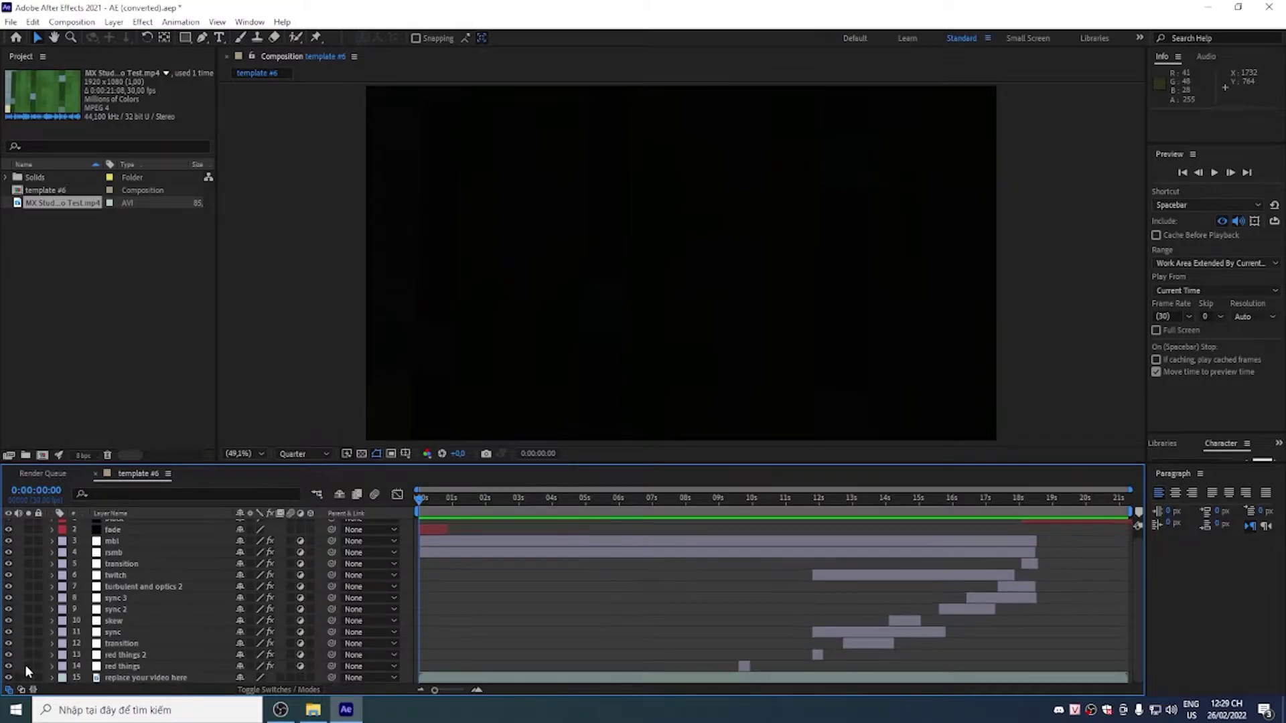
pyautogui.scroll(-1, 18, 677)
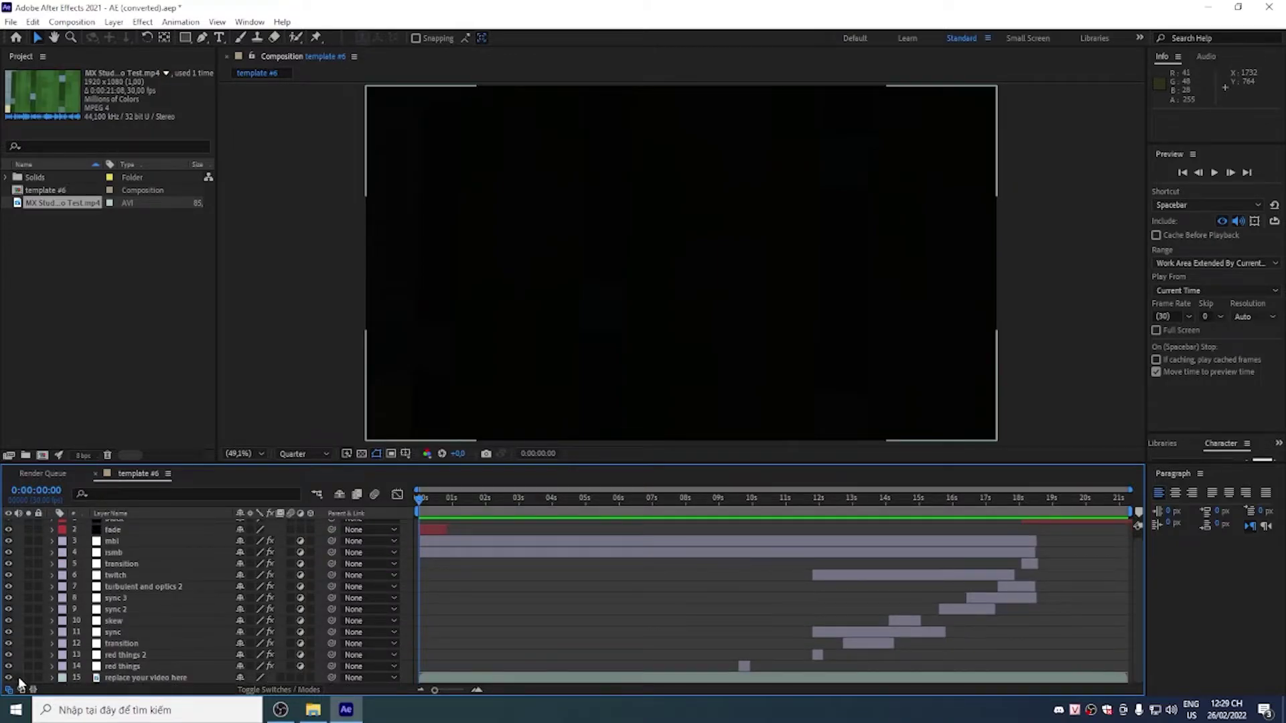
# Replay the composition preview, then stop it and move back to an earlier frame
pyautogui.click(1214, 174)
pyautogui.click(1214, 174)
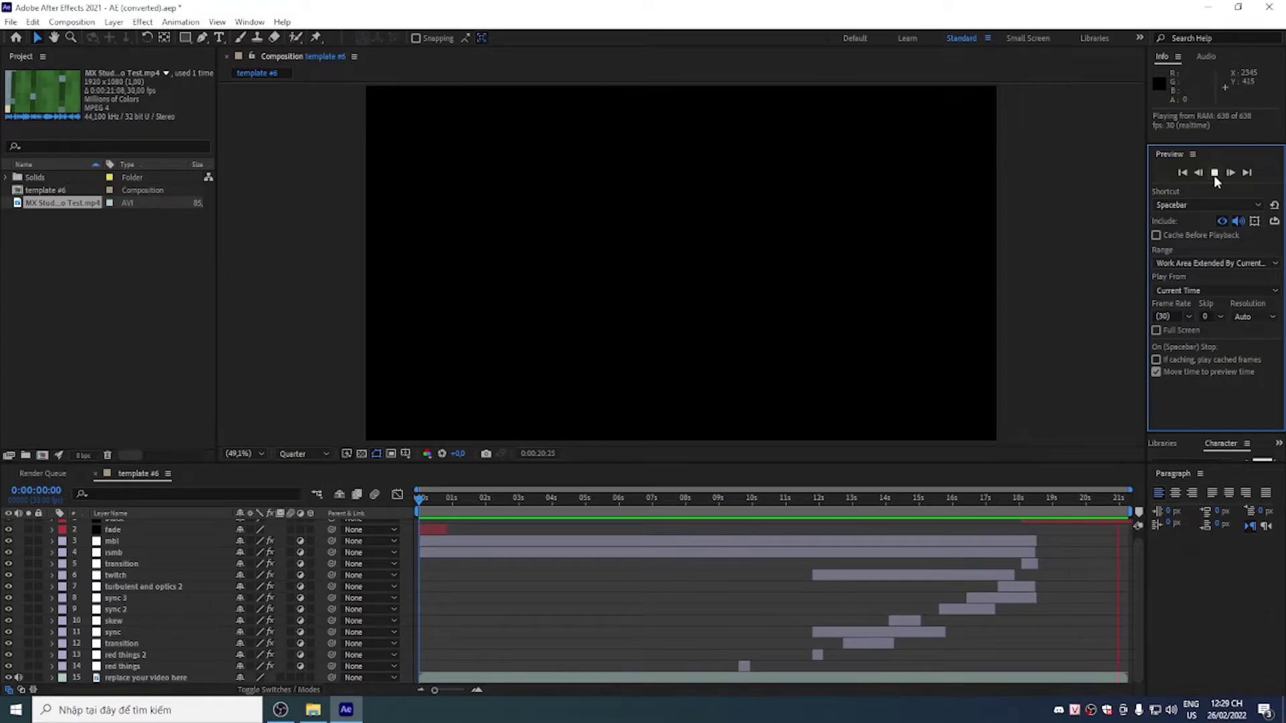
pyautogui.click(1213, 173)
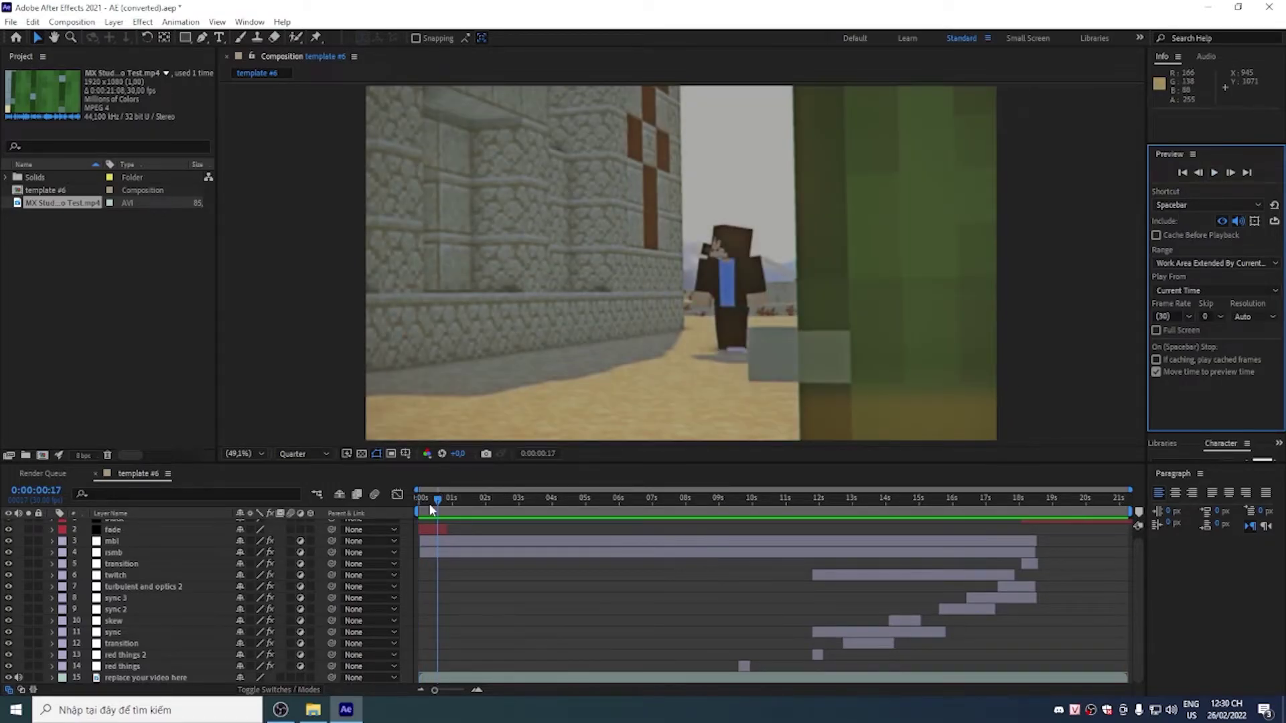
pyautogui.moveTo(434, 501); pyautogui.dragTo(419, 500)
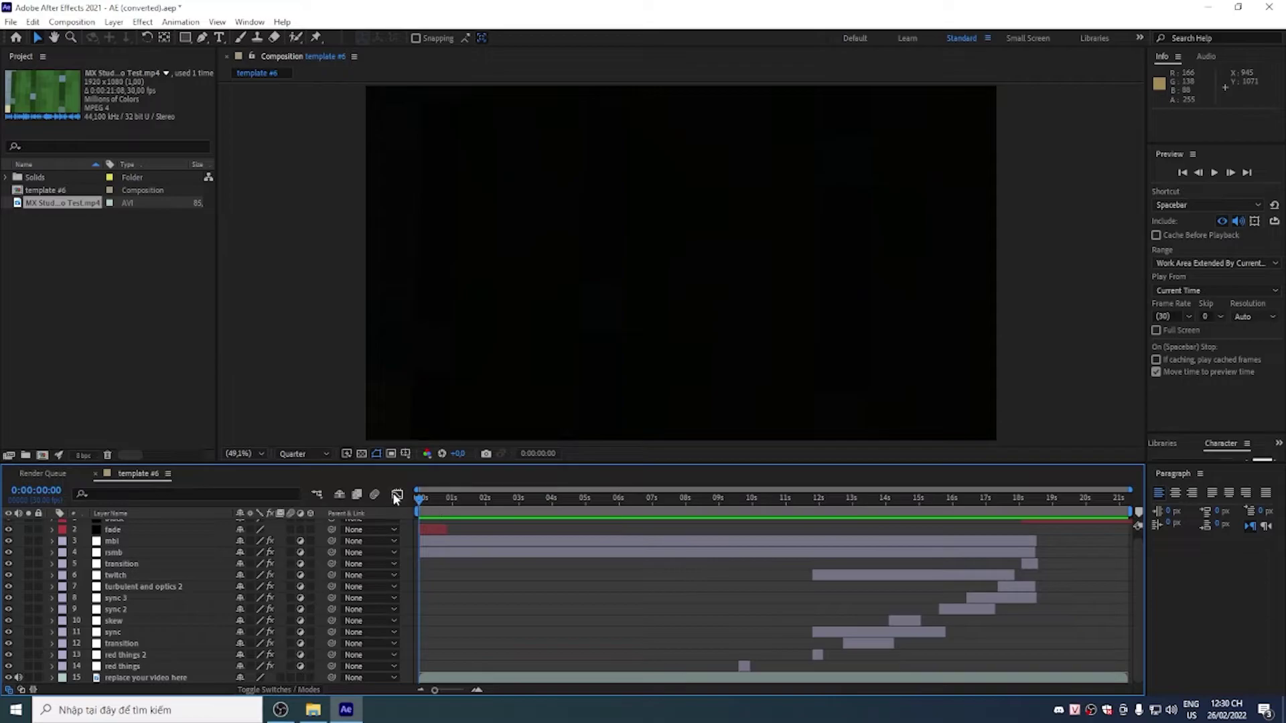
# Queue template #6 for rendering as QuickTime with Include Source XMP Metadata enabled
pyautogui.click(77, 23)
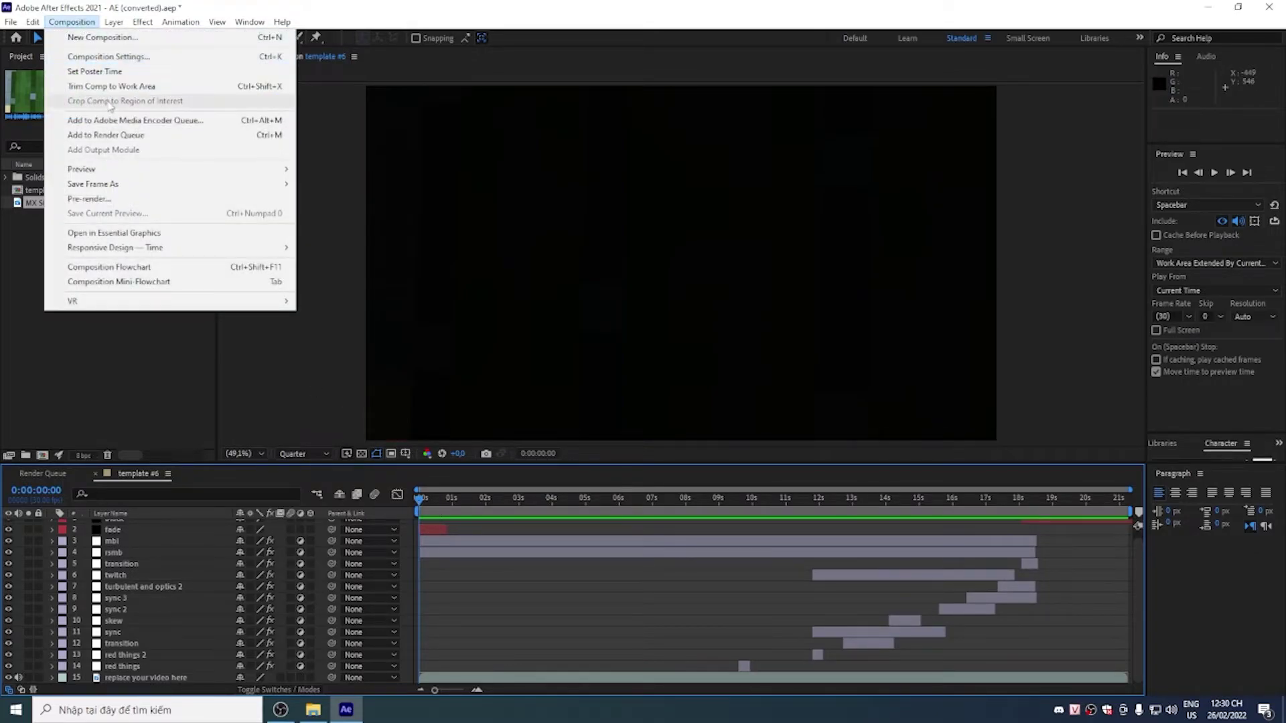
pyautogui.click(132, 138)
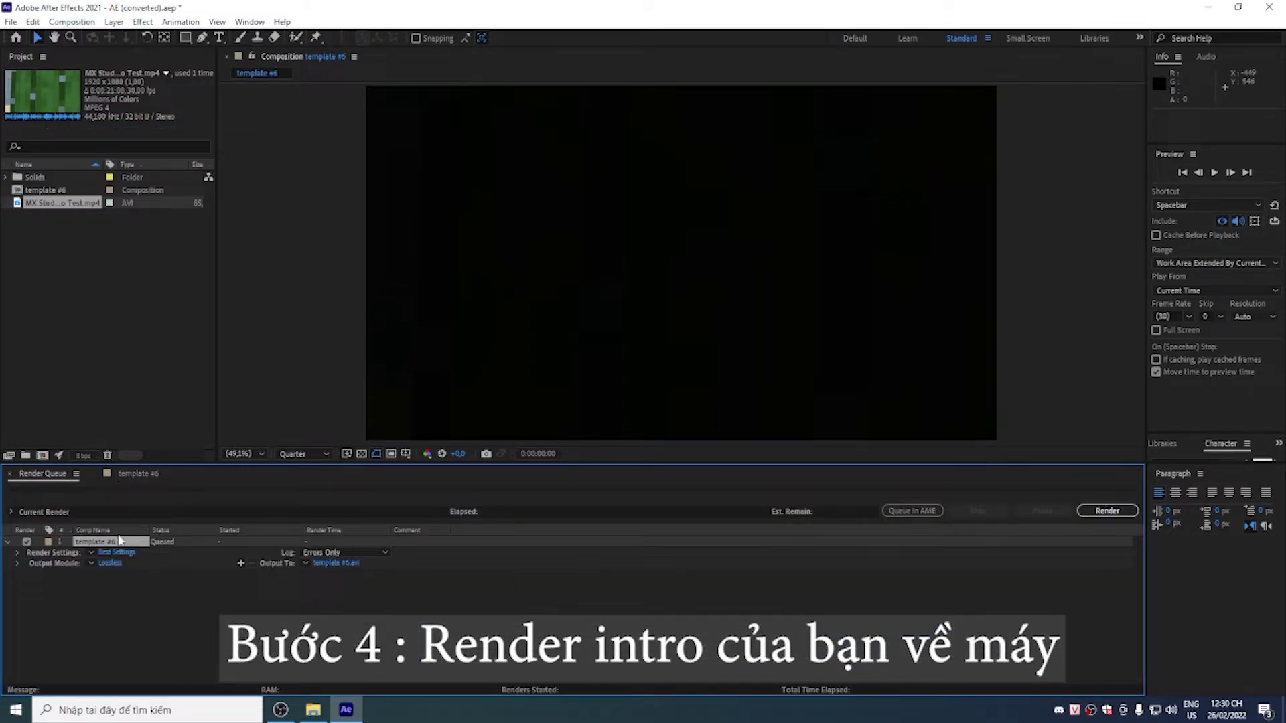
pyautogui.click(117, 563)
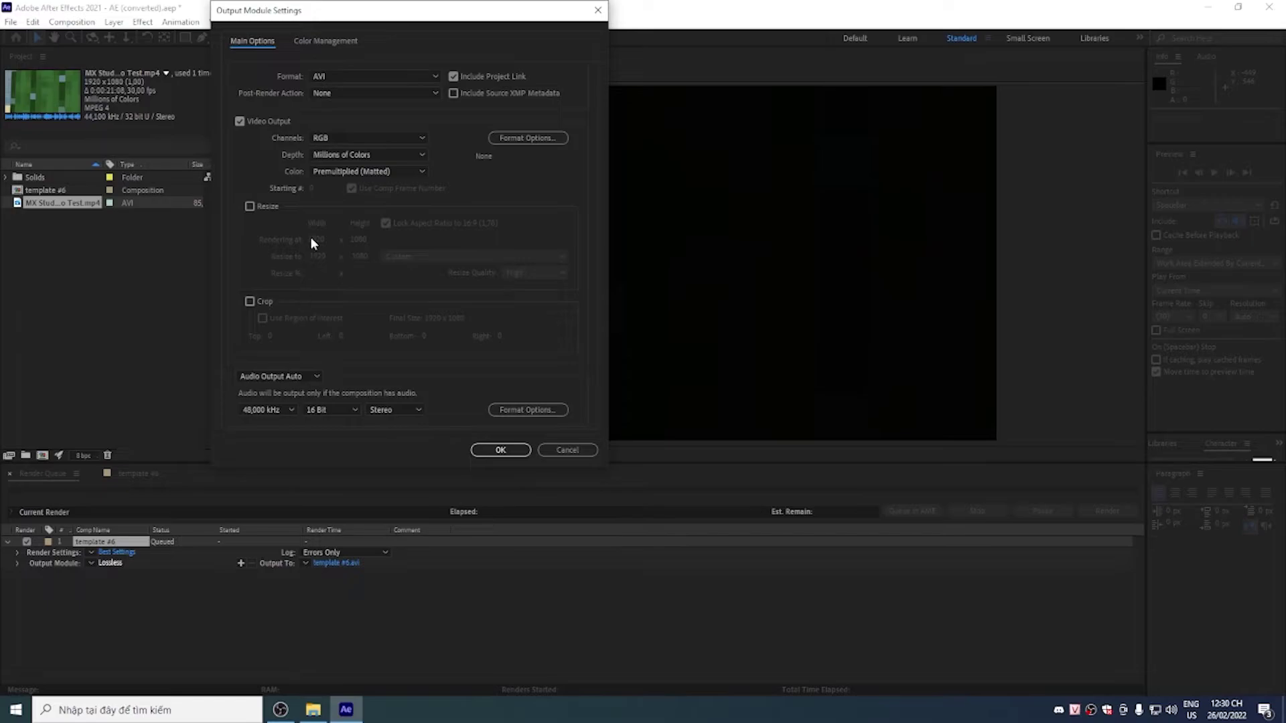
pyautogui.click(317, 75)
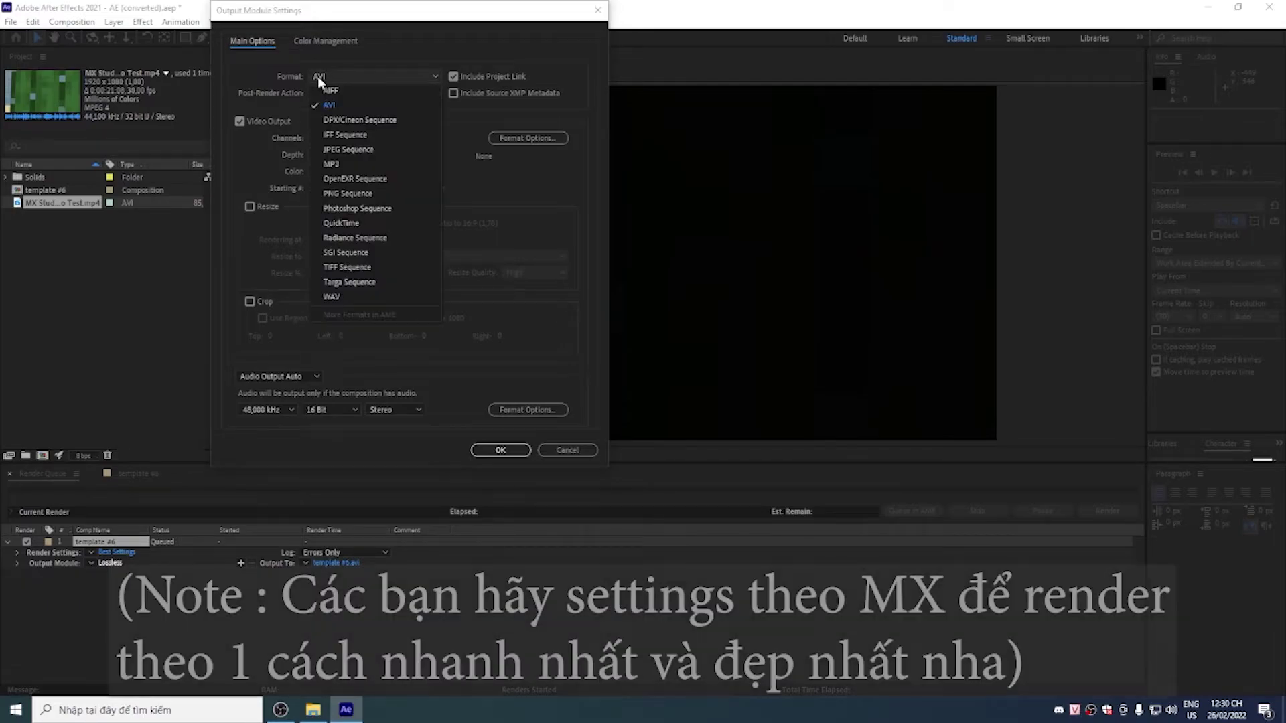
pyautogui.click(341, 223)
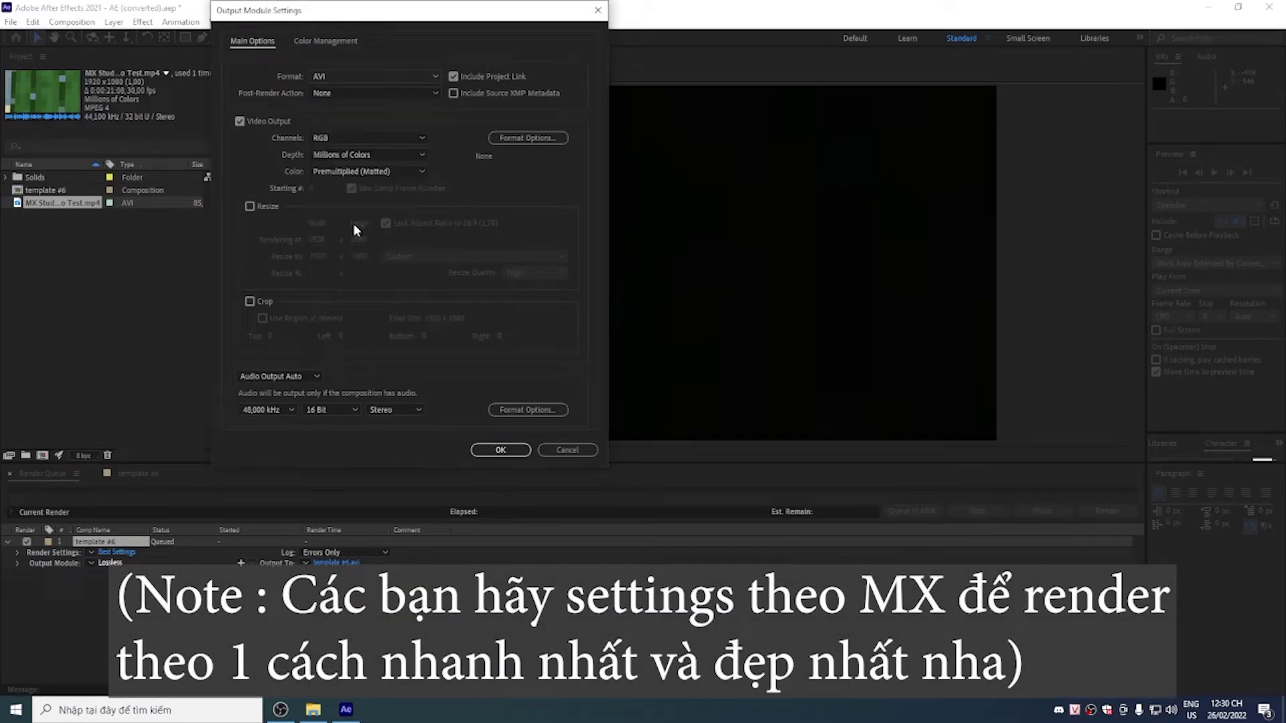
pyautogui.click(453, 93)
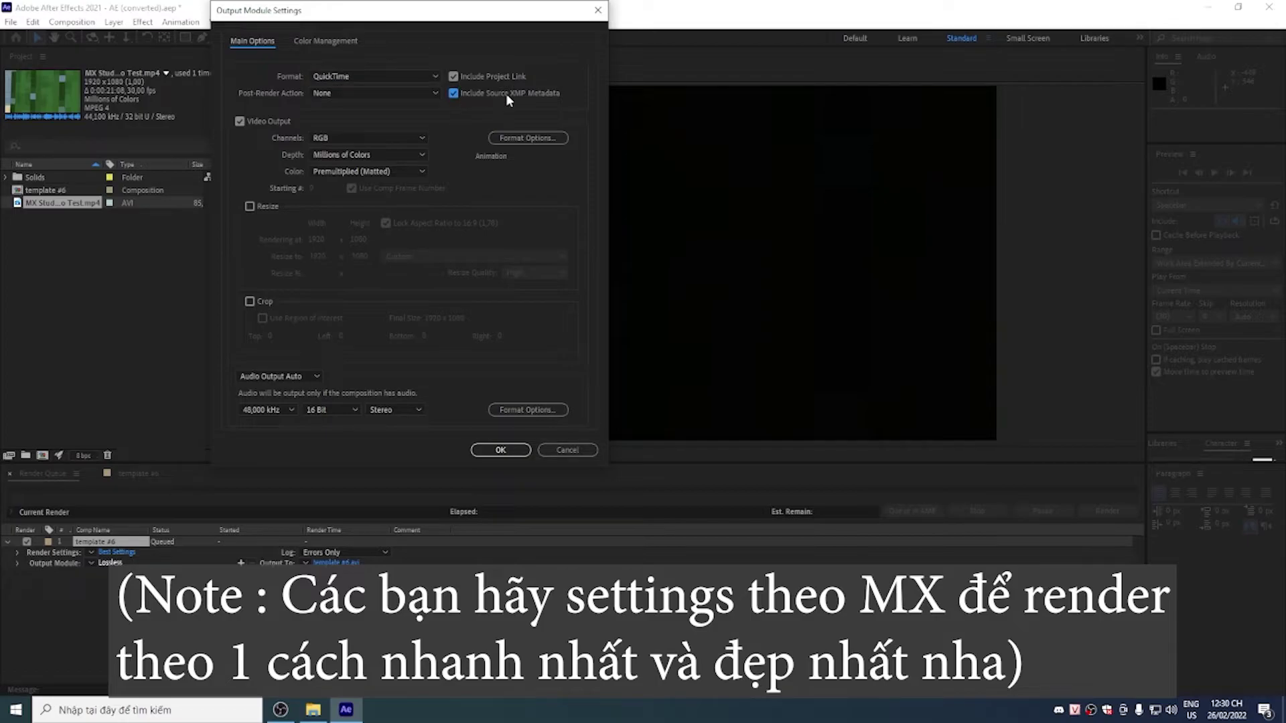
pyautogui.click(502, 450)
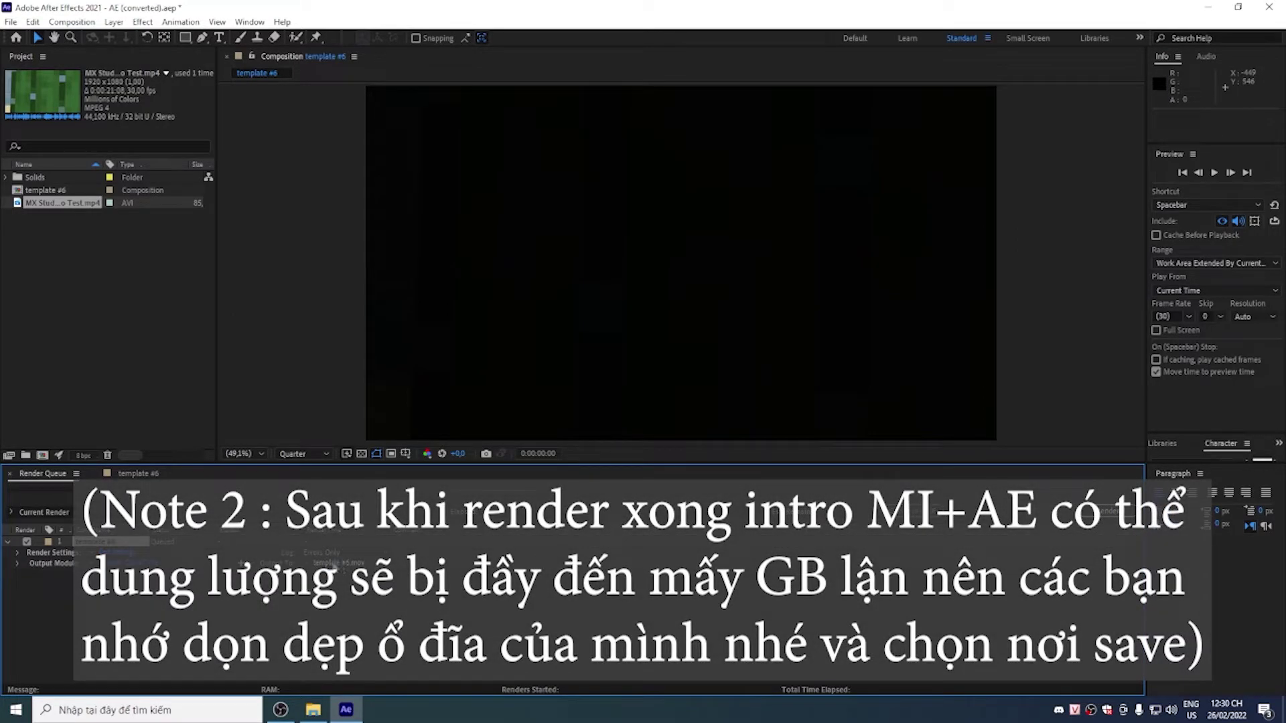
pyautogui.click(339, 566)
# Render template #6 to 'MX Studio Intro Test (AE Version).mov' in the Video folder
pyautogui.click(51, 203)
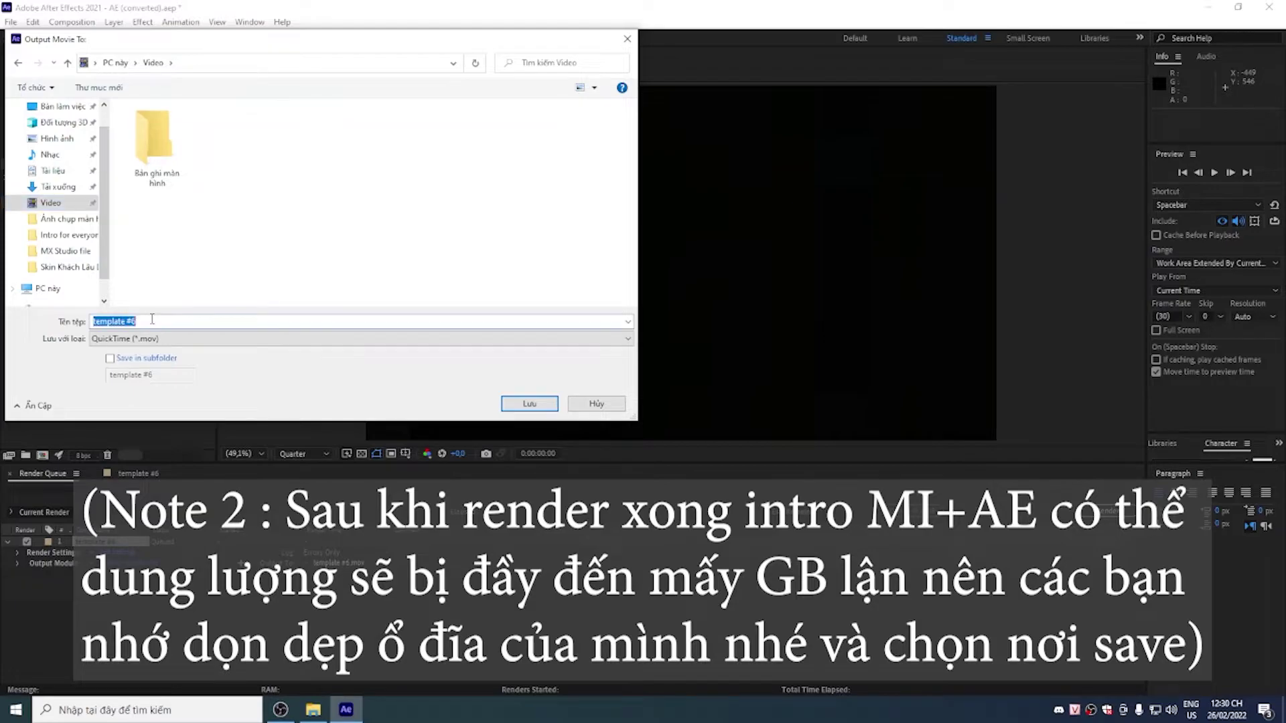
pyautogui.write('MX')
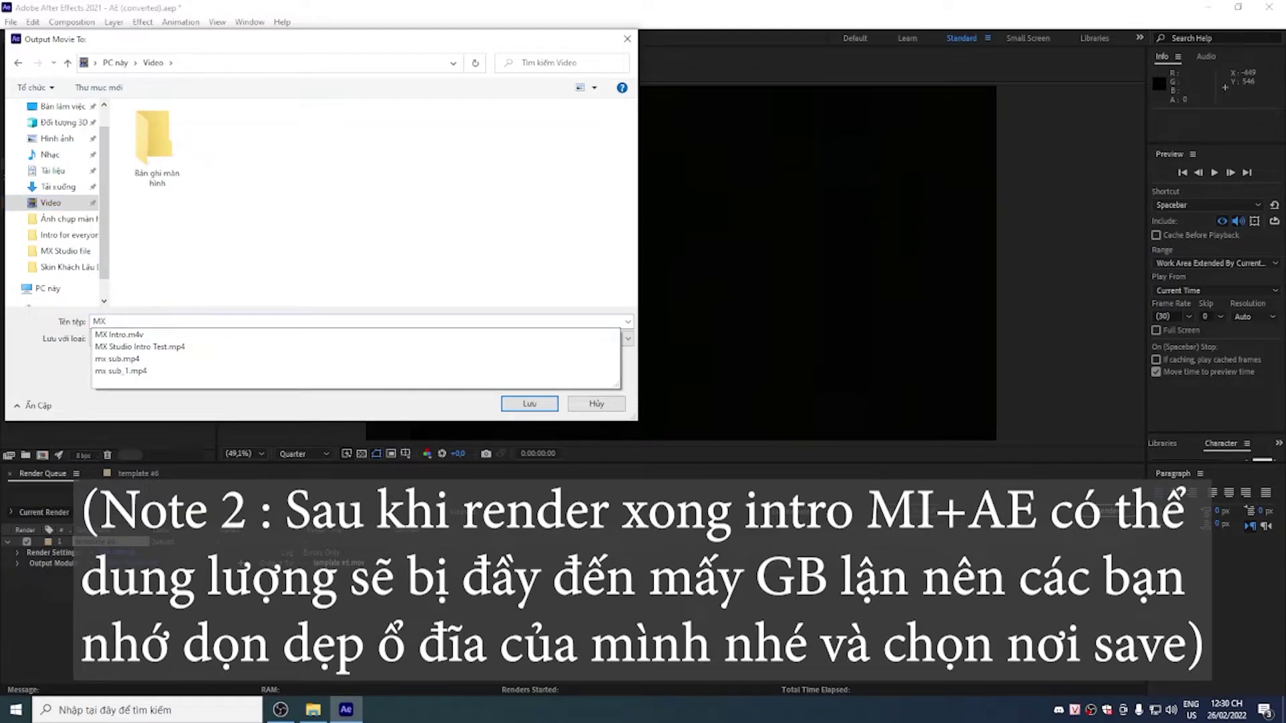
pyautogui.press('Down')
pyautogui.press('Down')
pyautogui.press('Down')
pyautogui.press('Up')
pyautogui.press('Return')
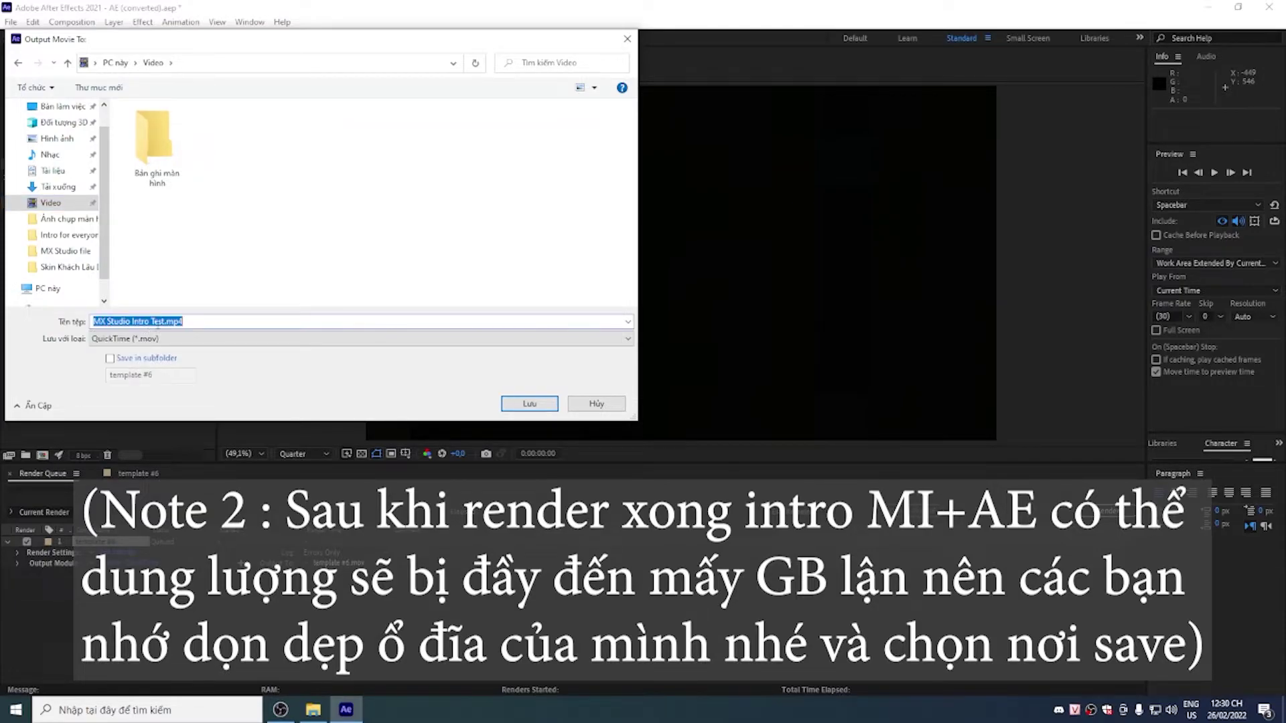
pyautogui.moveTo(183, 322); pyautogui.dragTo(167, 323)
pyautogui.press('BackSpace')
pyautogui.write('(AE ')
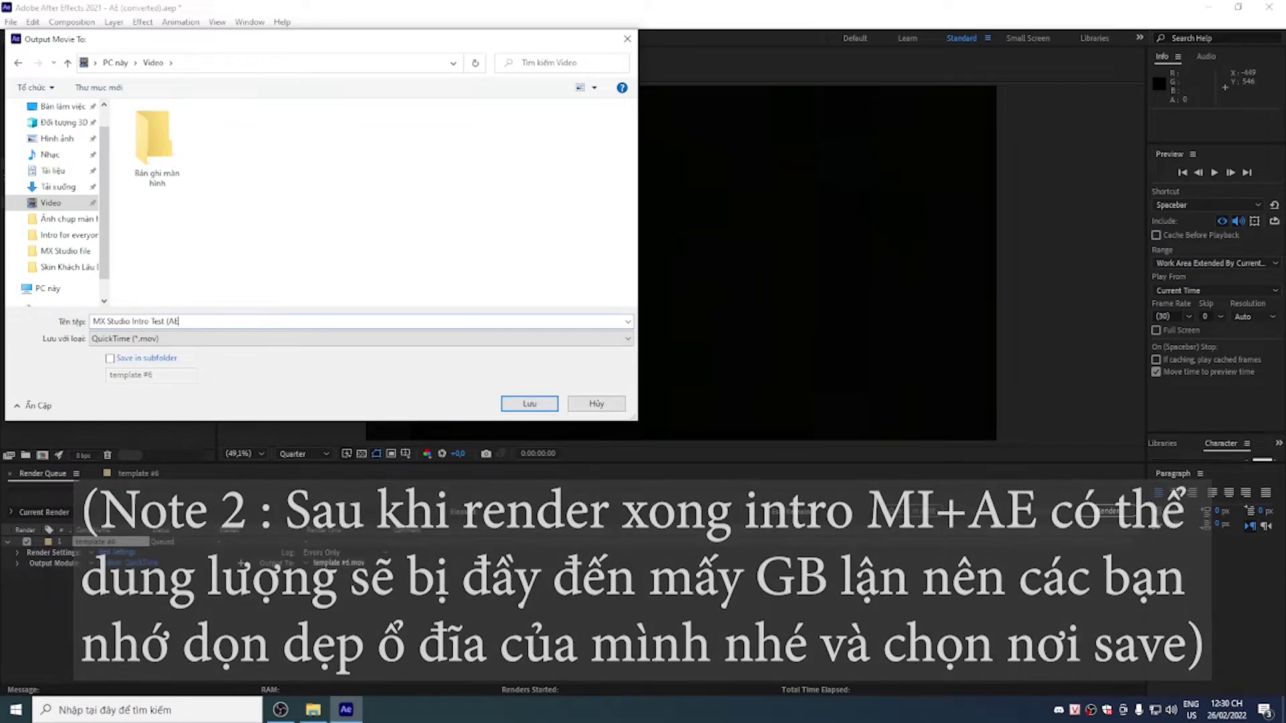
pyautogui.write('Ver')
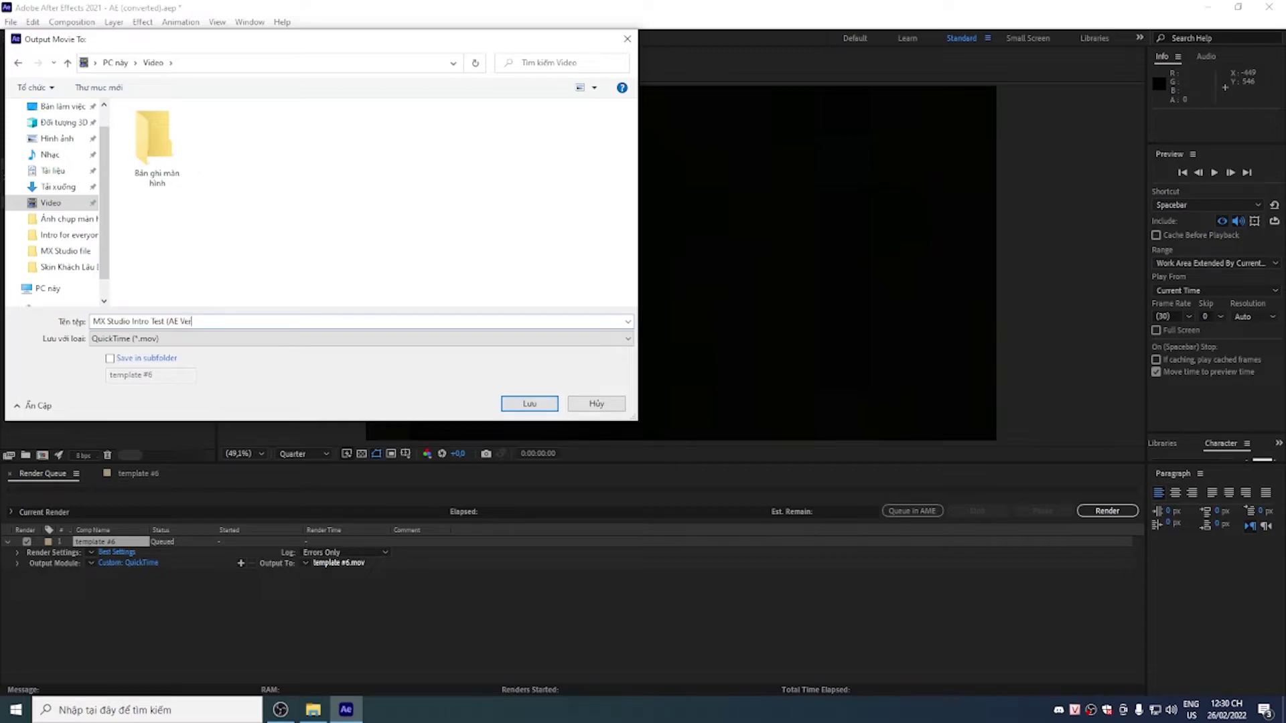
pyautogui.write('sion')
pyautogui.click(521, 403)
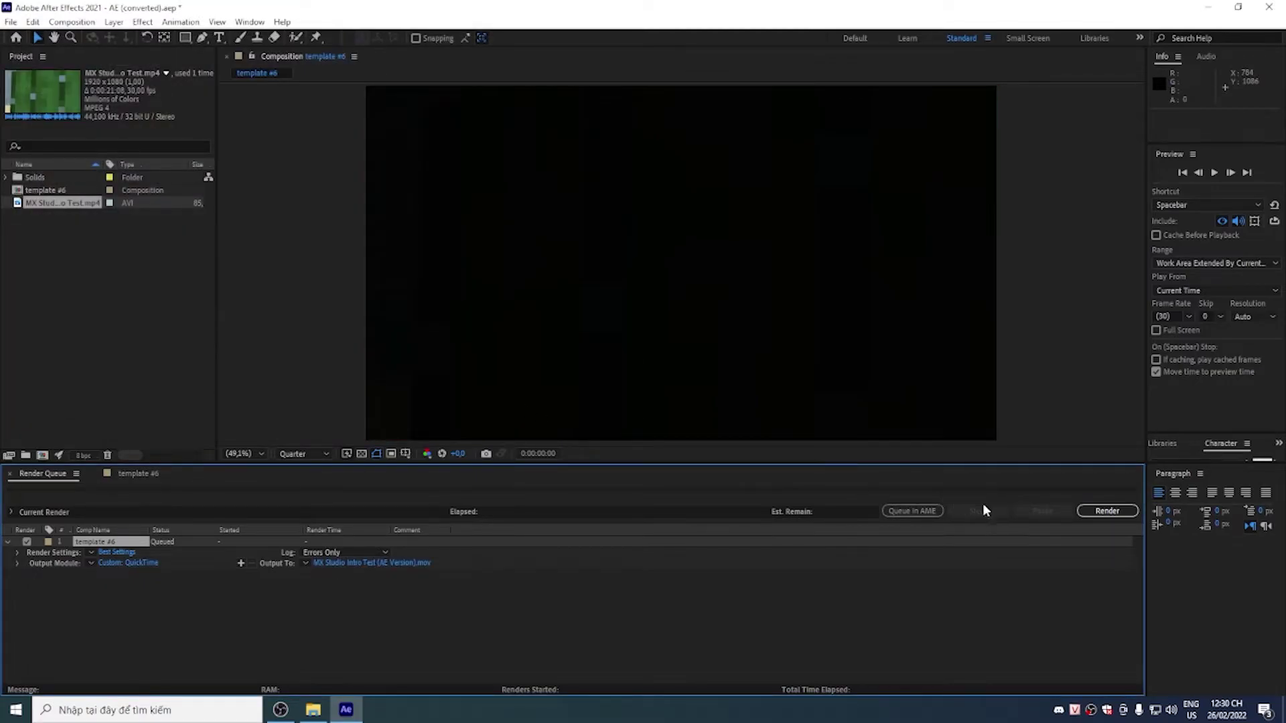
pyautogui.click(1089, 511)
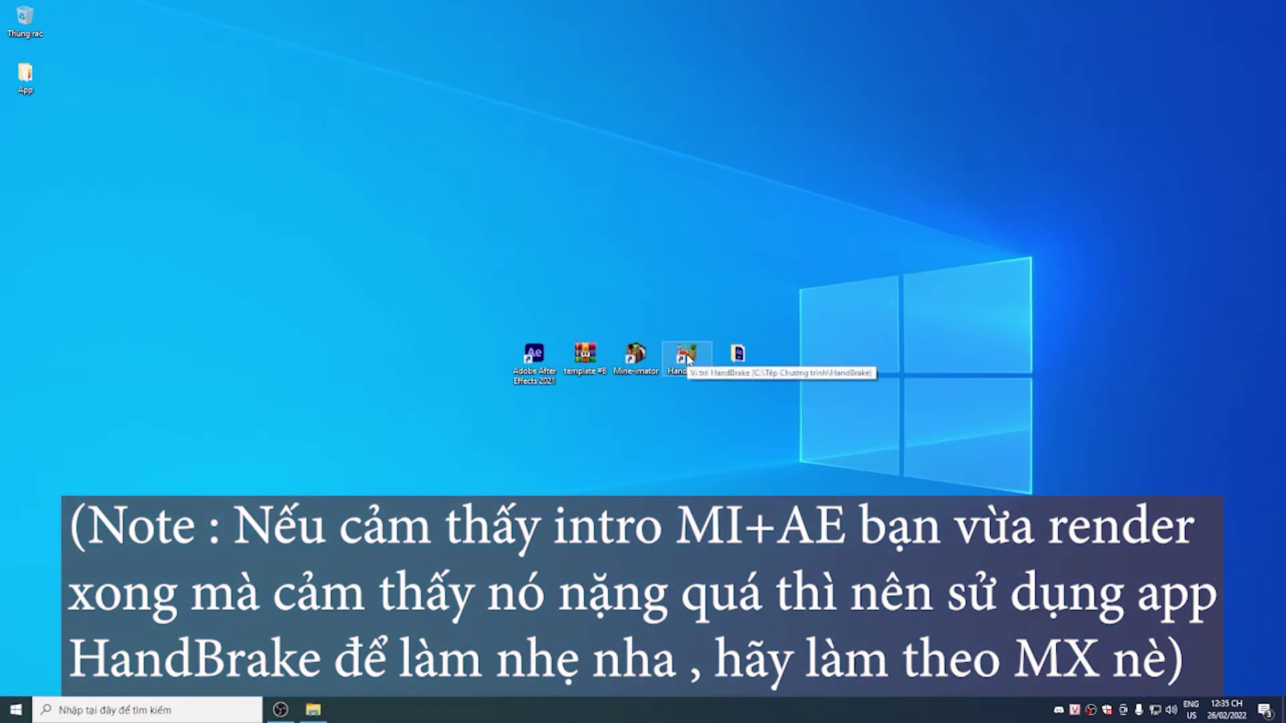
# Launch HandBrake, load MX Studio Intro Test (AE Version) as source, and target the Video folder
pyautogui.doubleClick(687, 360)
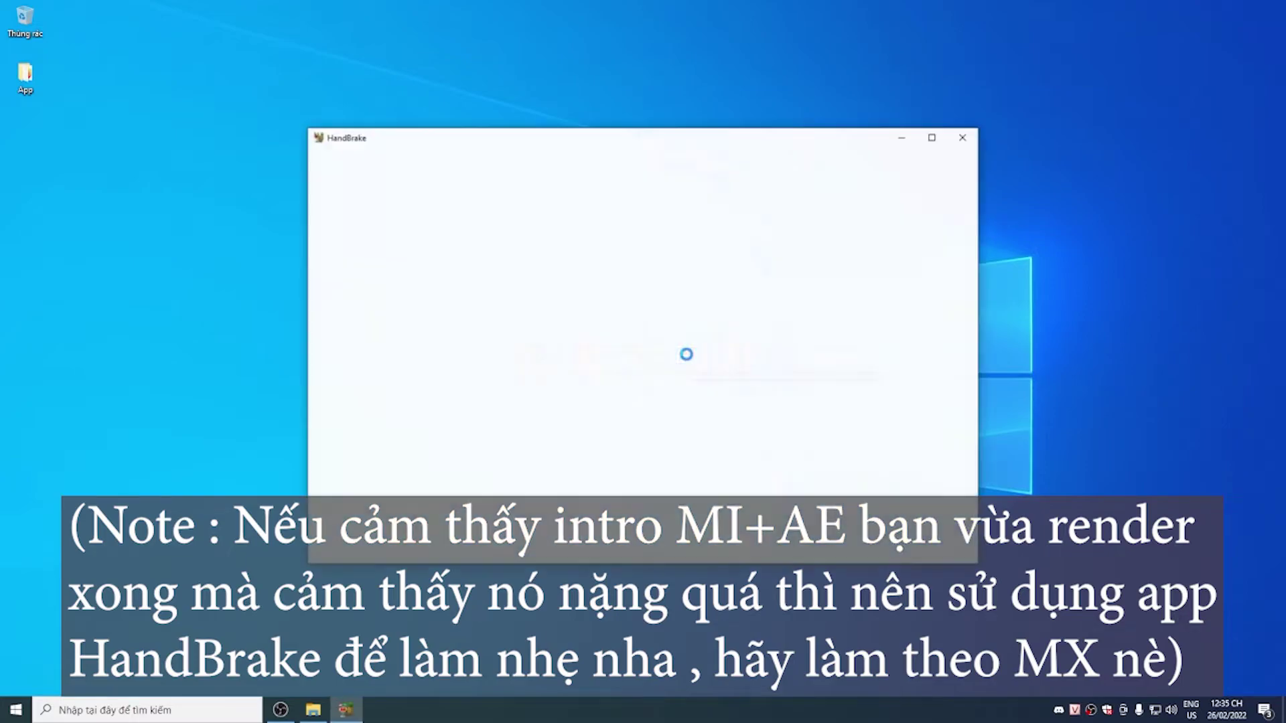
pyautogui.click(430, 292)
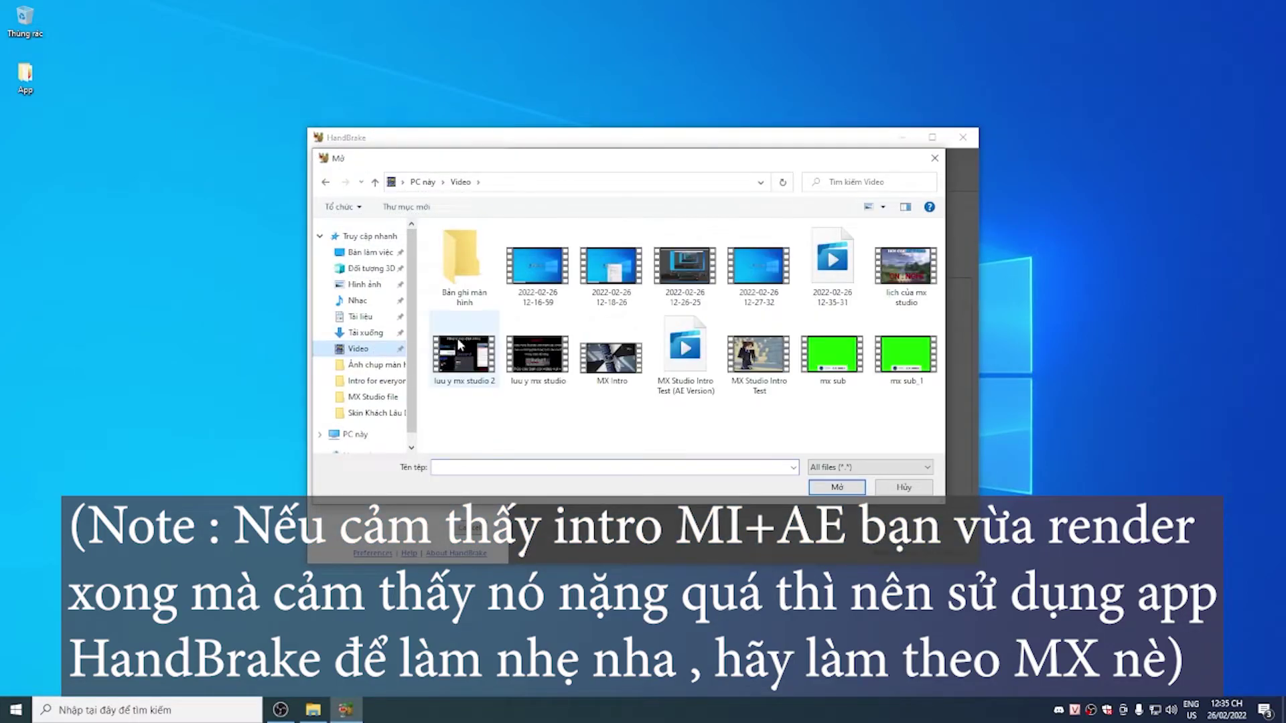
pyautogui.click(687, 365)
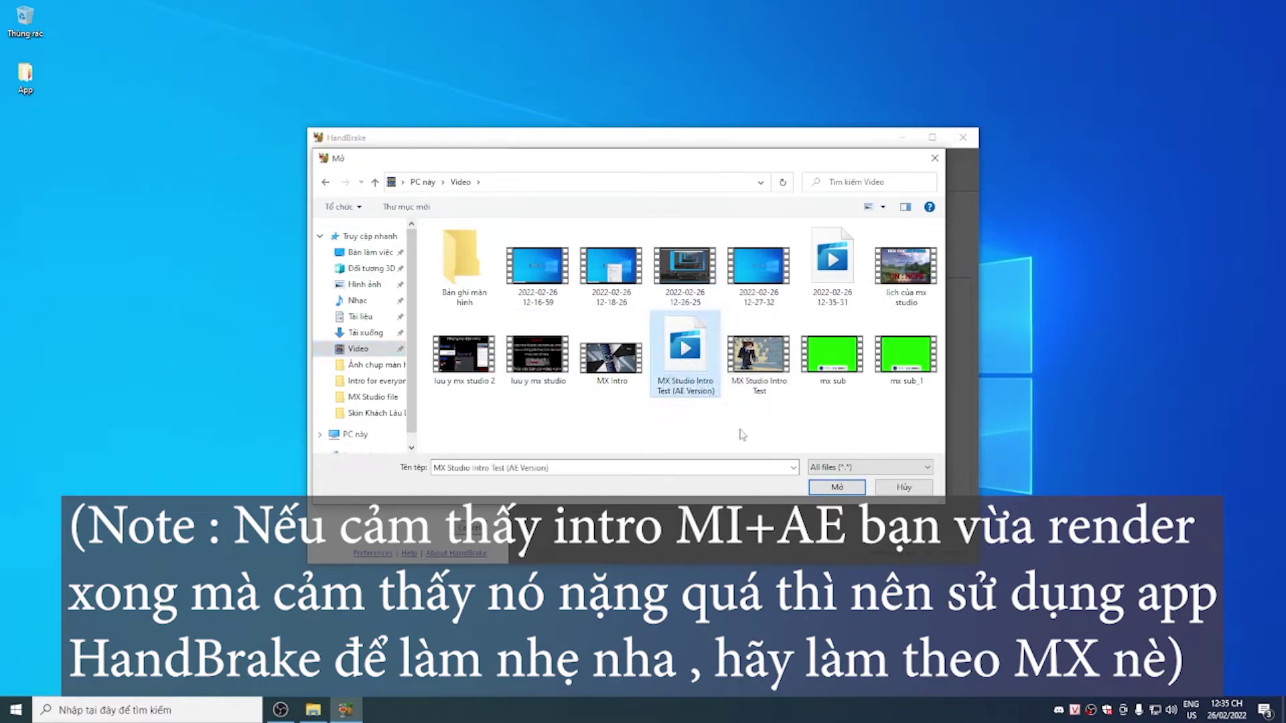
pyautogui.click(829, 489)
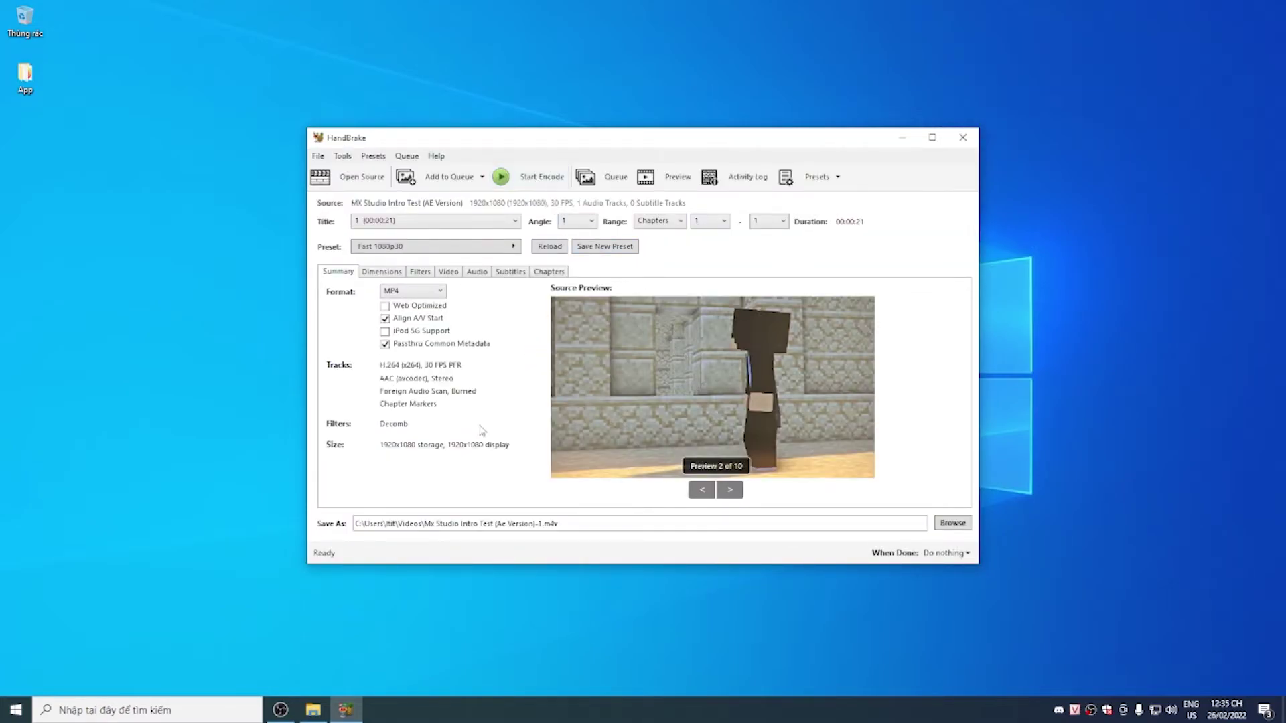
pyautogui.click(944, 523)
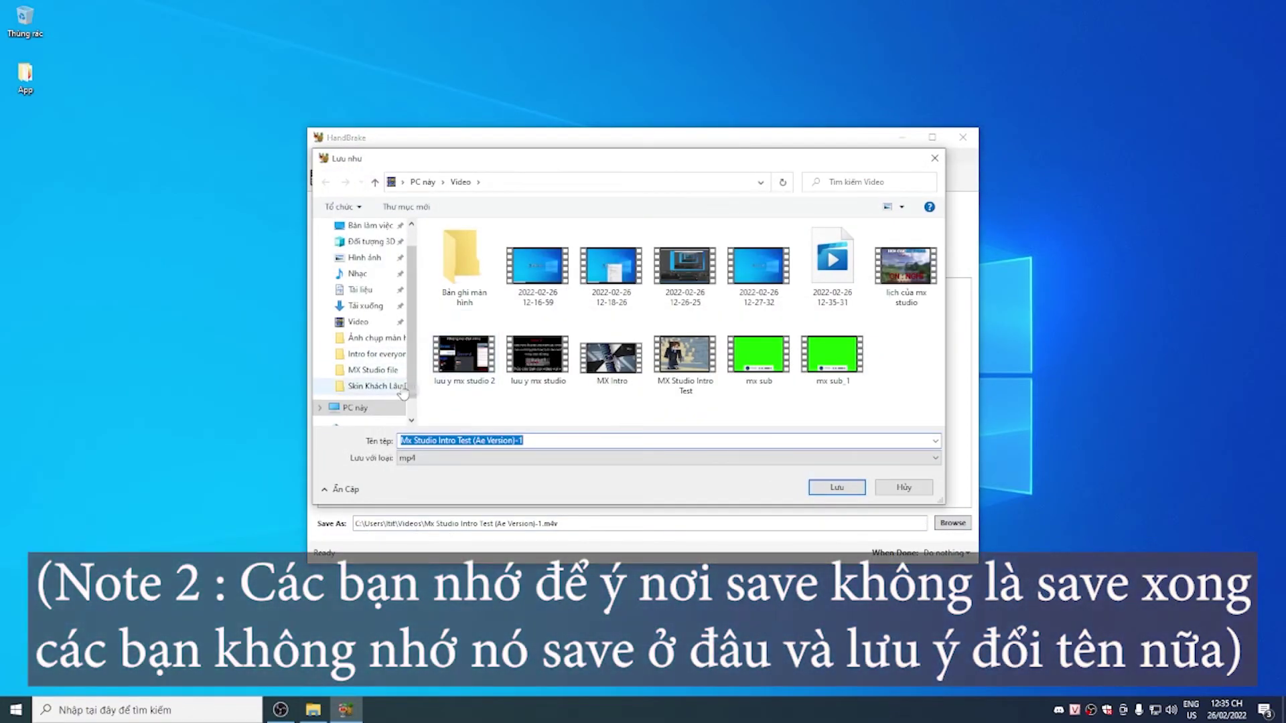
pyautogui.click(358, 321)
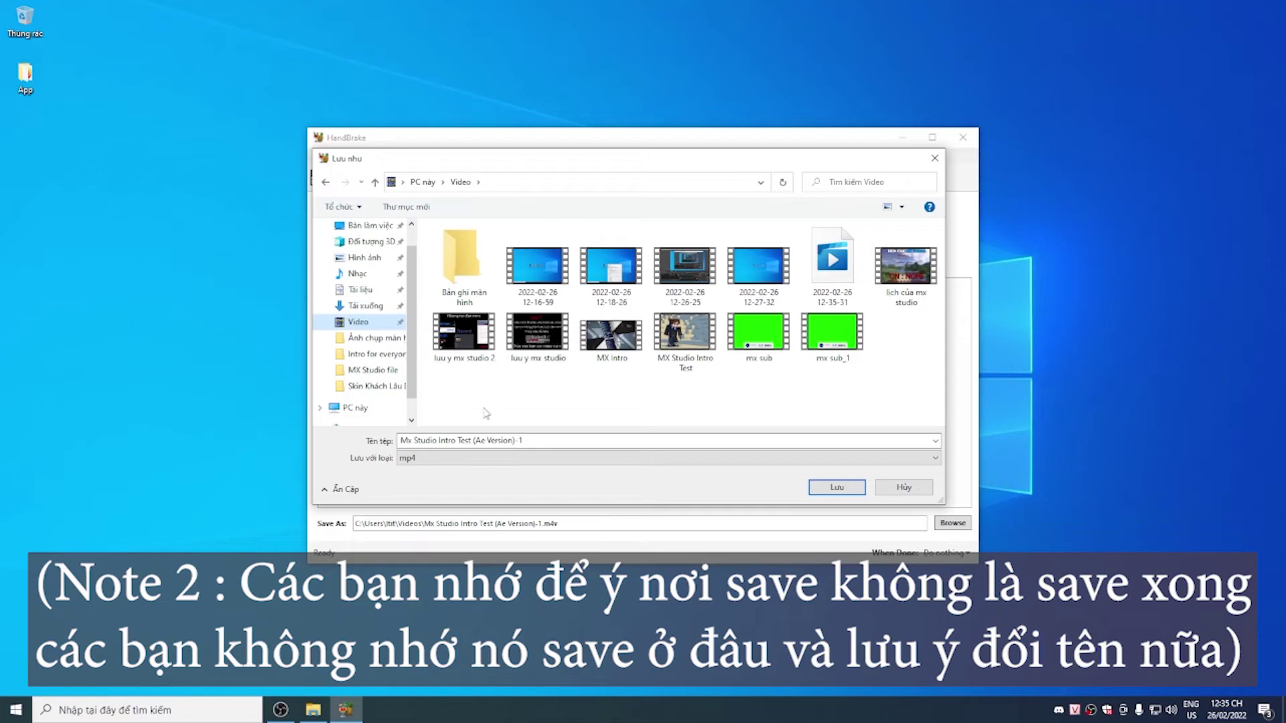
# Confirm the destination file and start the HandBrake encode
pyautogui.click(834, 487)
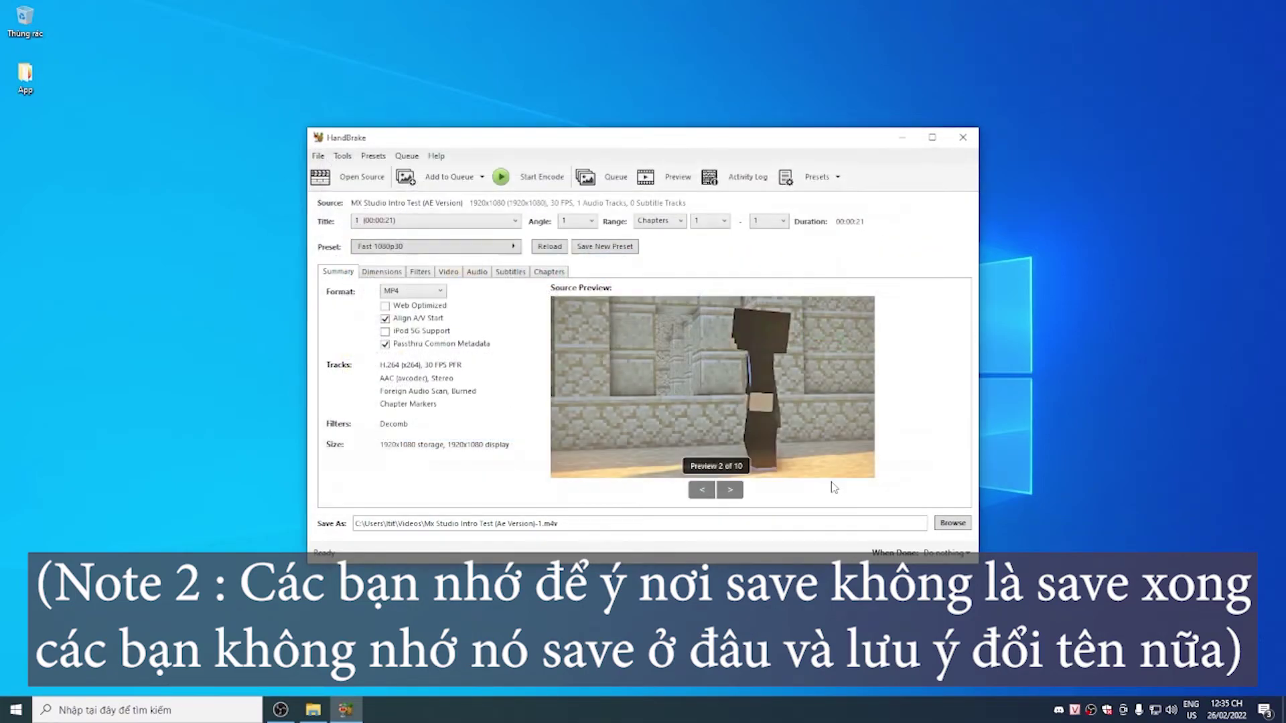
pyautogui.click(536, 178)
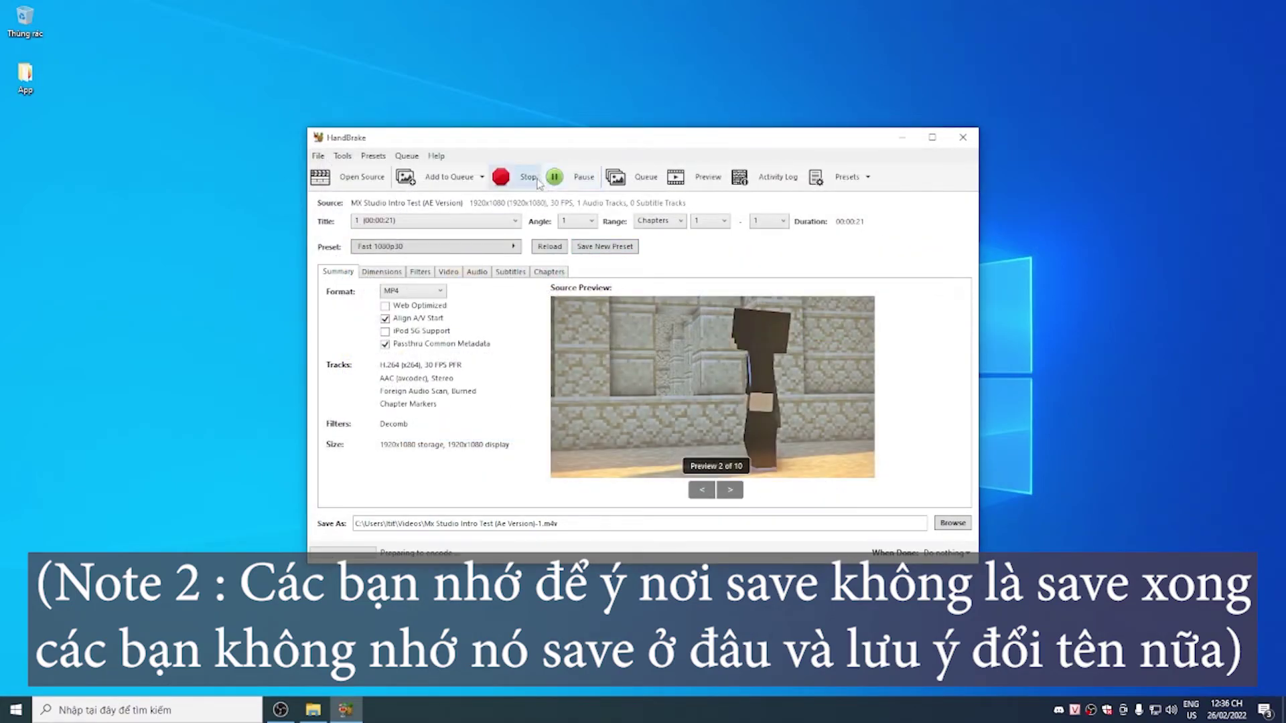